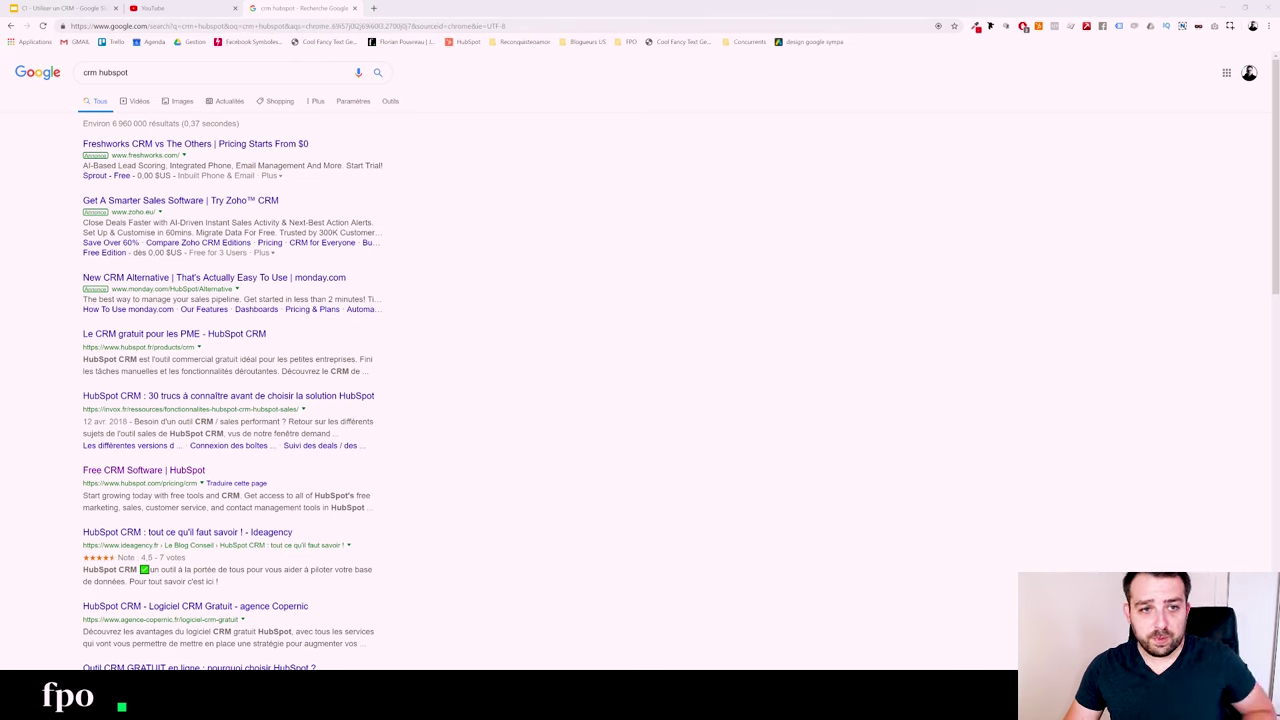
- Search Google for "best crm 2019" in place of the current query
triple_click(110, 72)
left_click(464, 312)
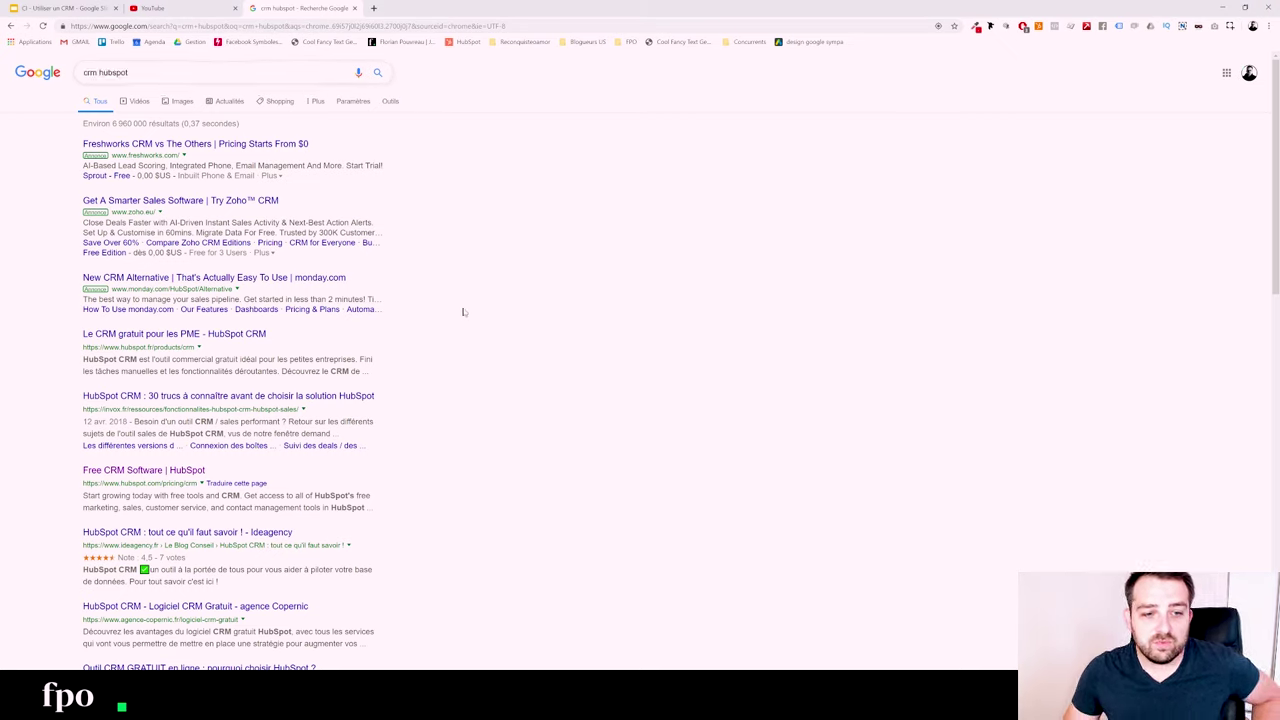
left_click(192, 76)
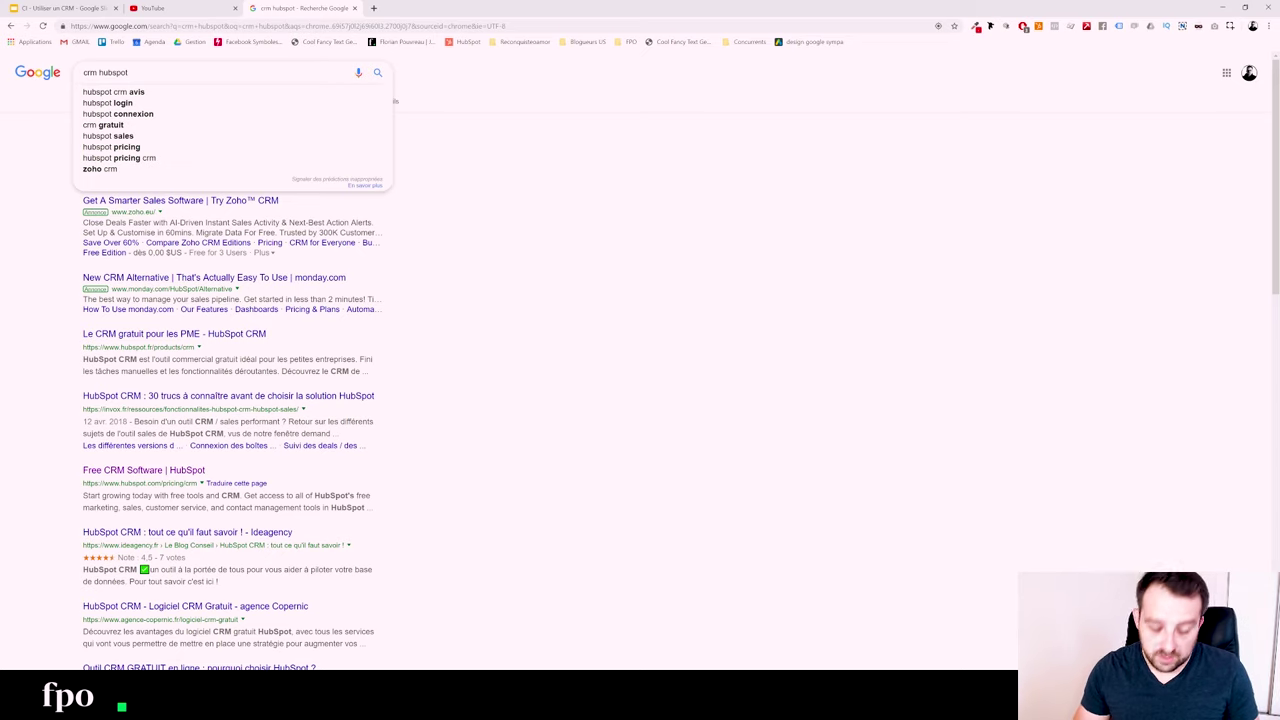
key("ctrl+a")
key("BackSpace")
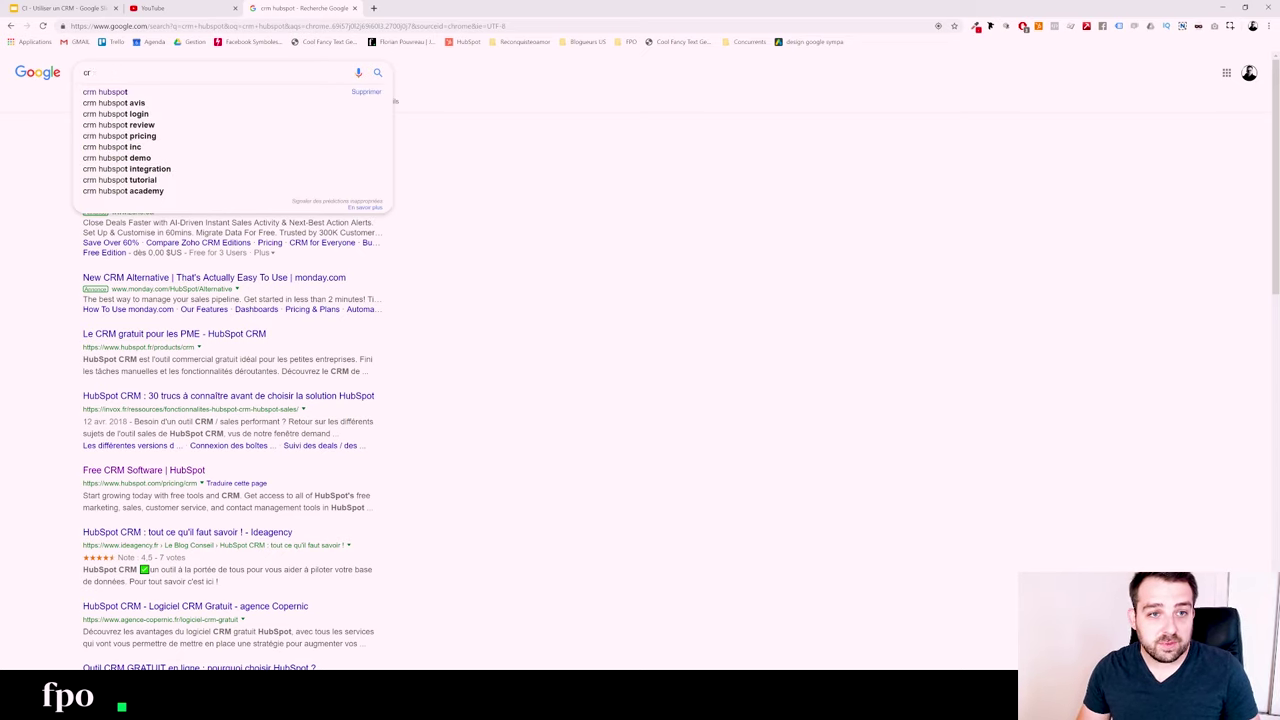
type("brs")
key("BackSpace")
key("BackSpace")
type("est crm 2019")
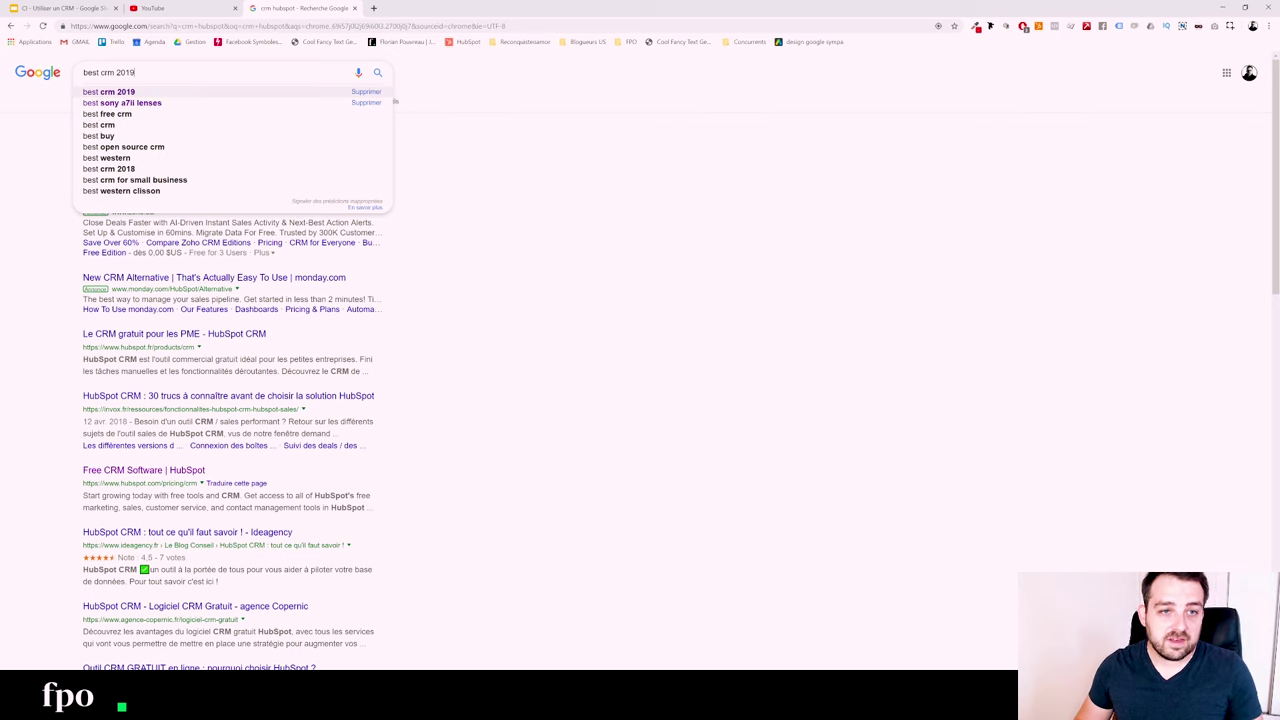
key("Return")
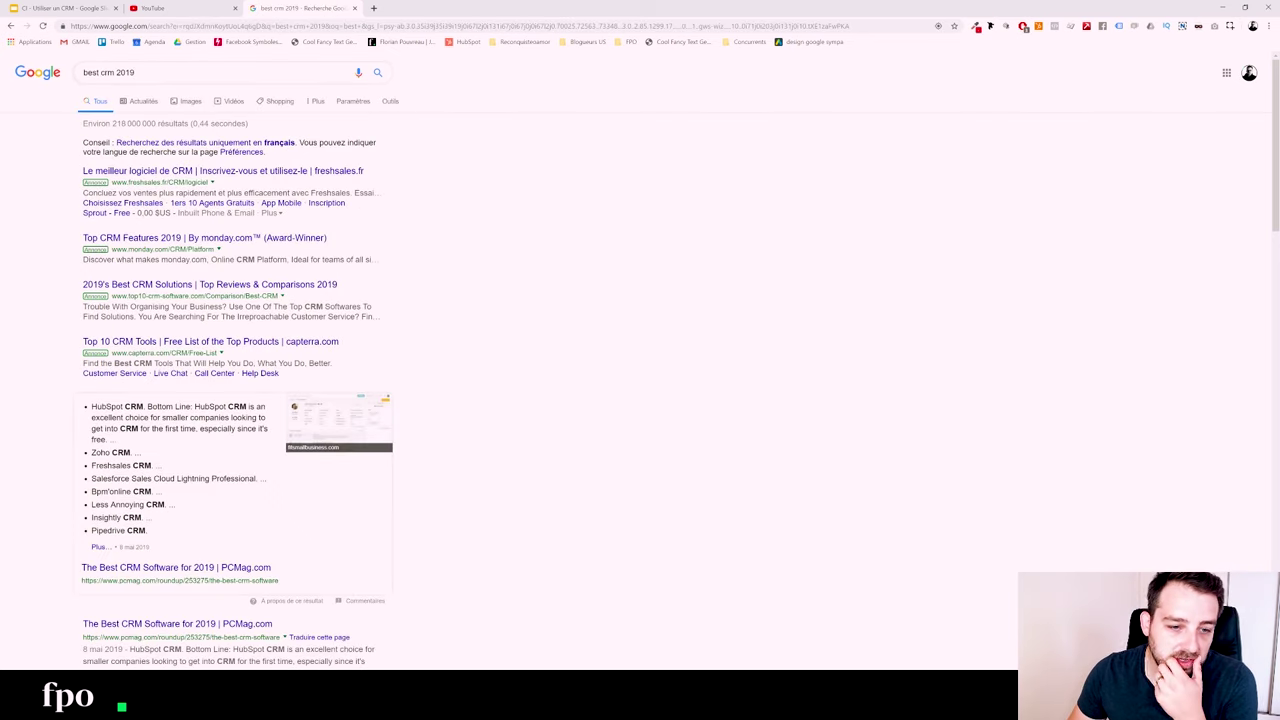
- Examine the featured list of recommended CRMs and the PCMag results below it
left_click_drag(266, 408, 92, 412)
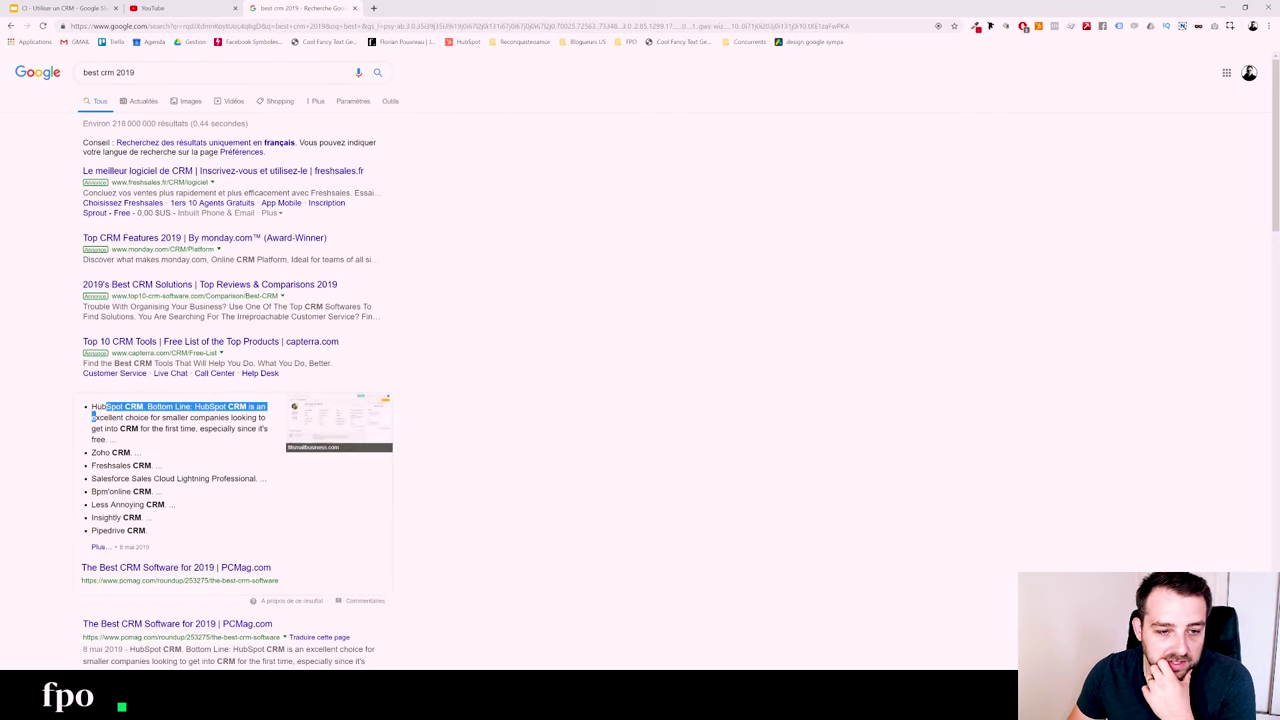
left_click(806, 248)
scroll(160, 490, "down", 3)
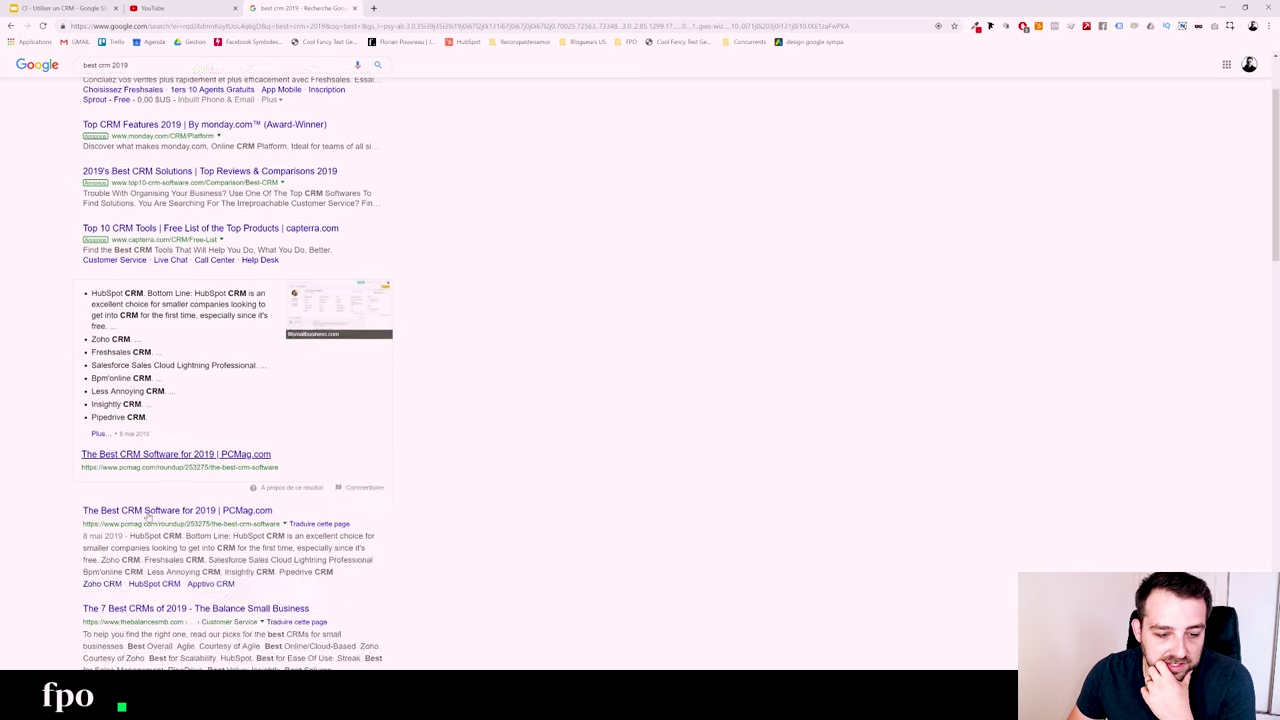
scroll(160, 490, "up", 3)
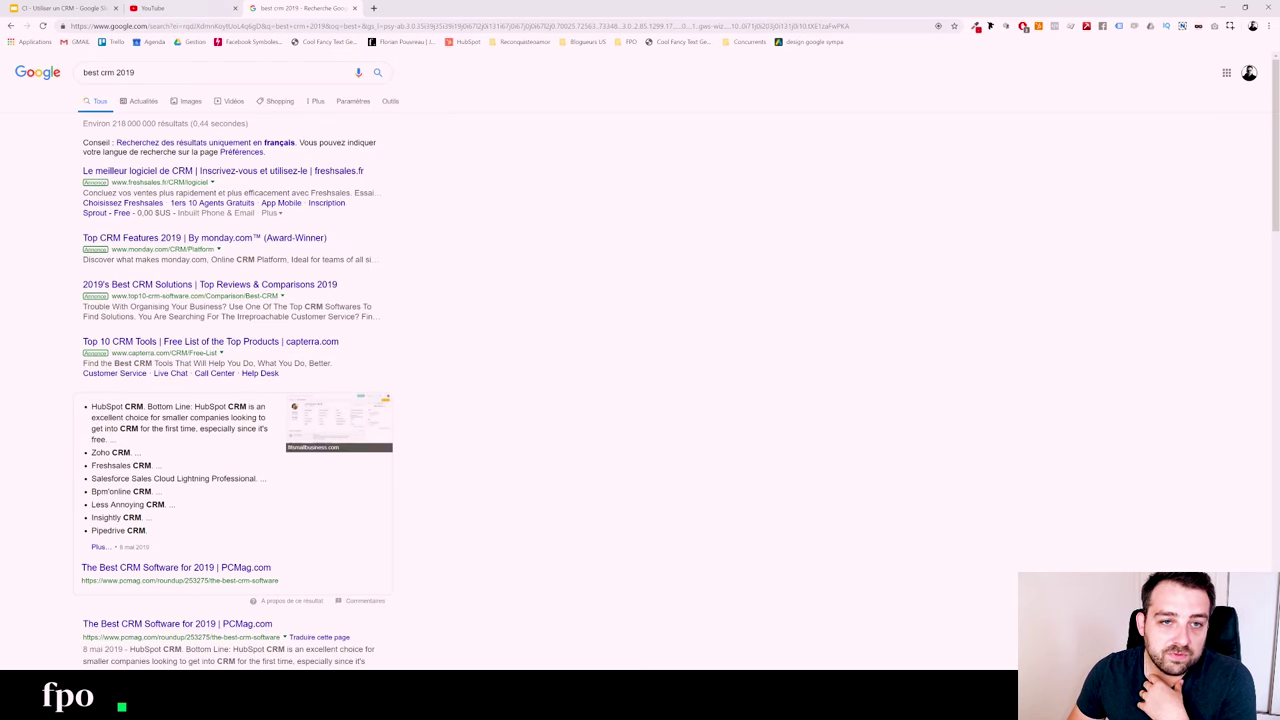
- Go to hubspot.com and check the signed-in account's details
left_click(186, 27)
type("hubspot.com")
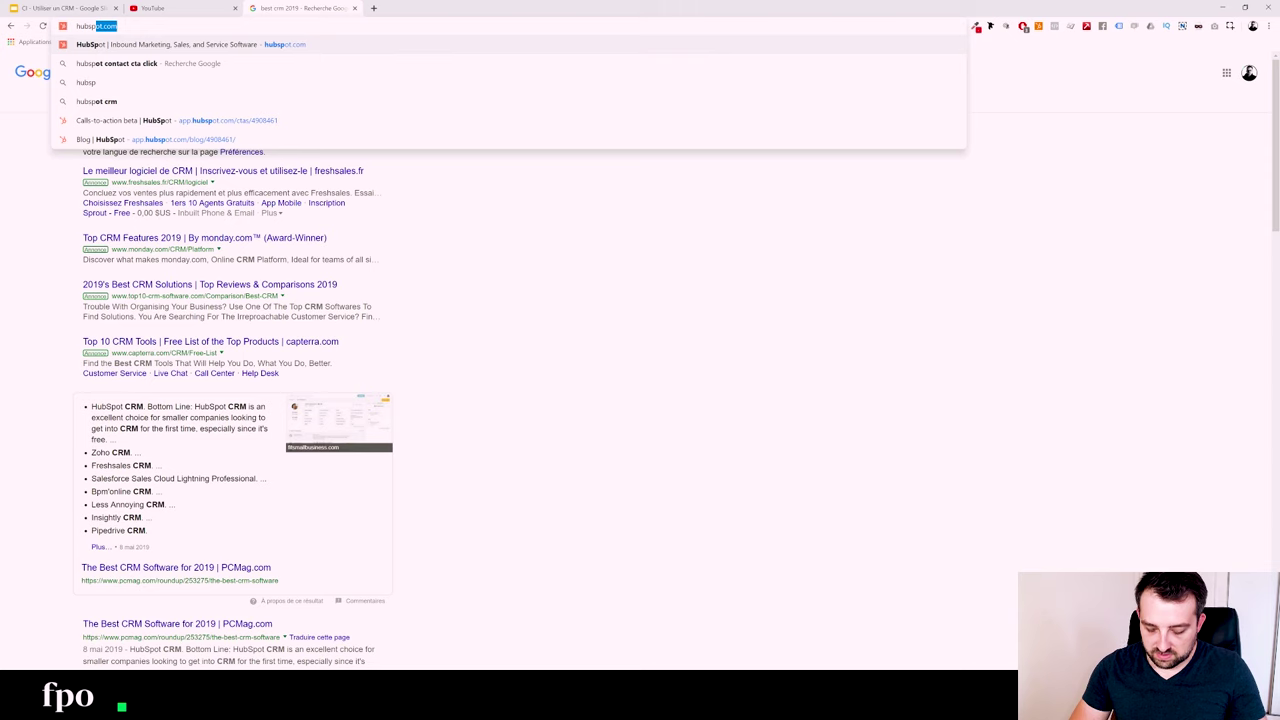
key("Return")
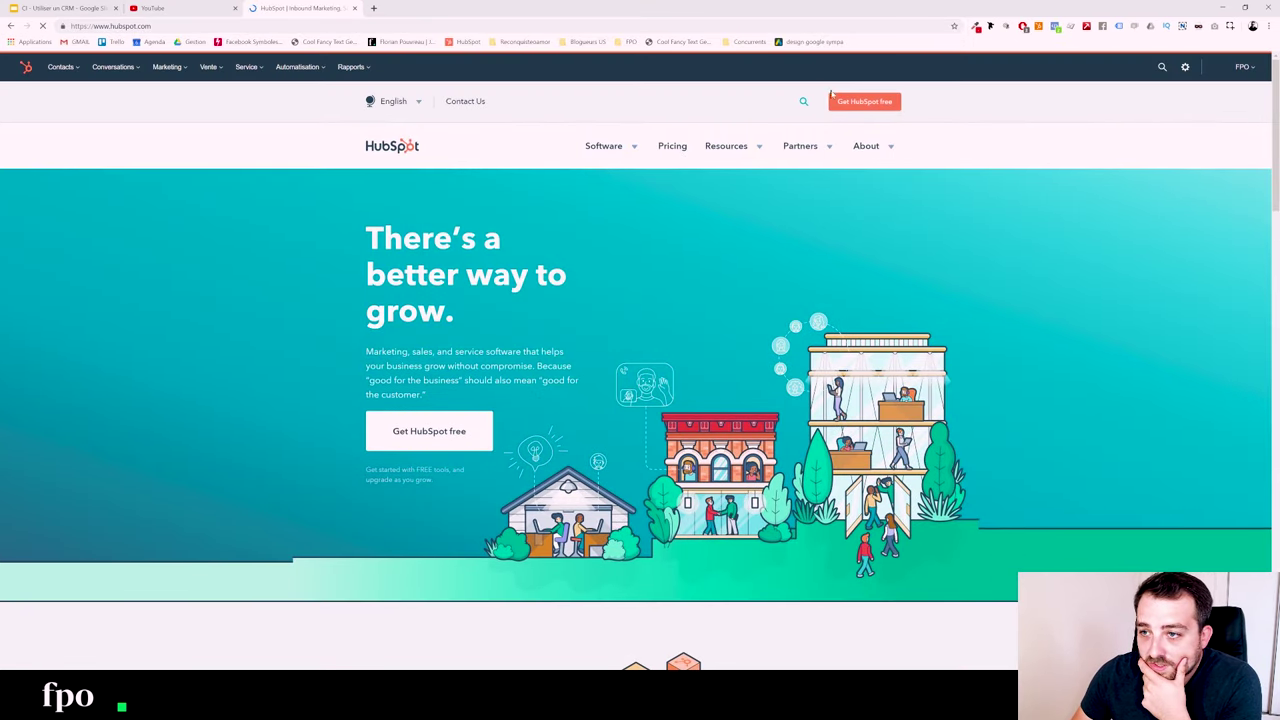
left_click(1238, 67)
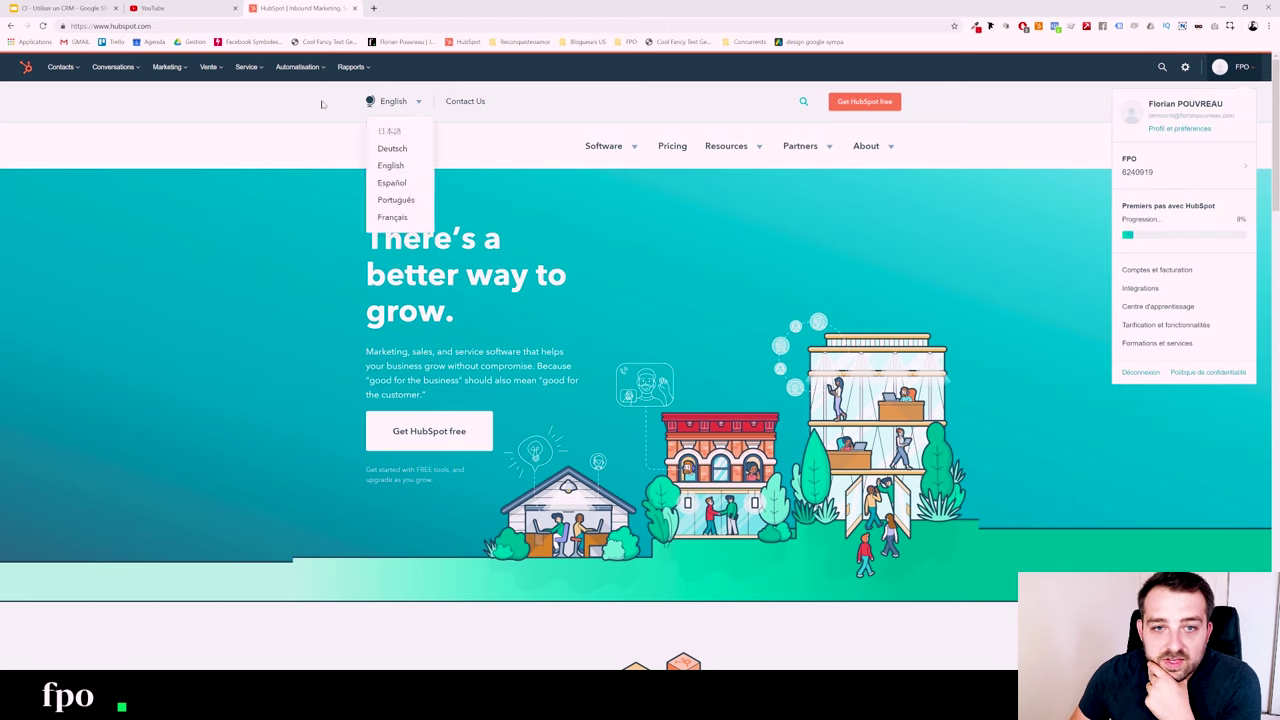
left_click(182, 134)
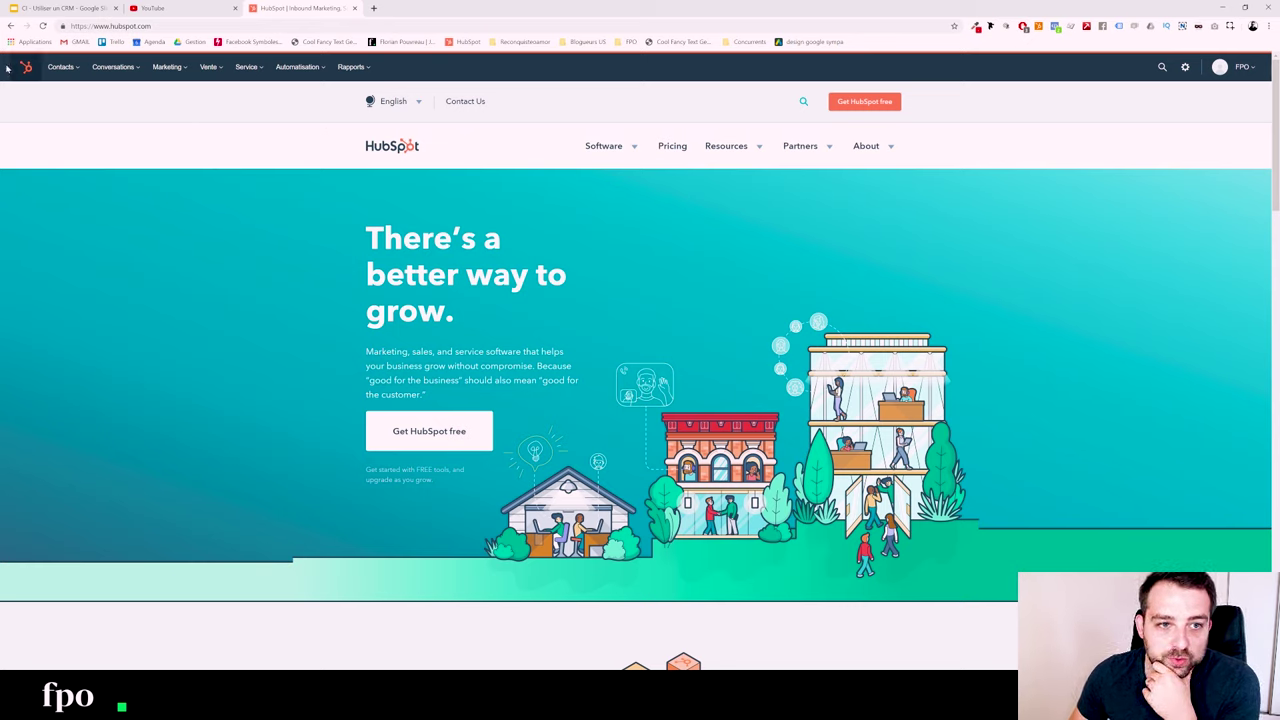
- Open the first sample contact from the HubSpot contacts list and examine its activity feed and website activity section
left_click(57, 74)
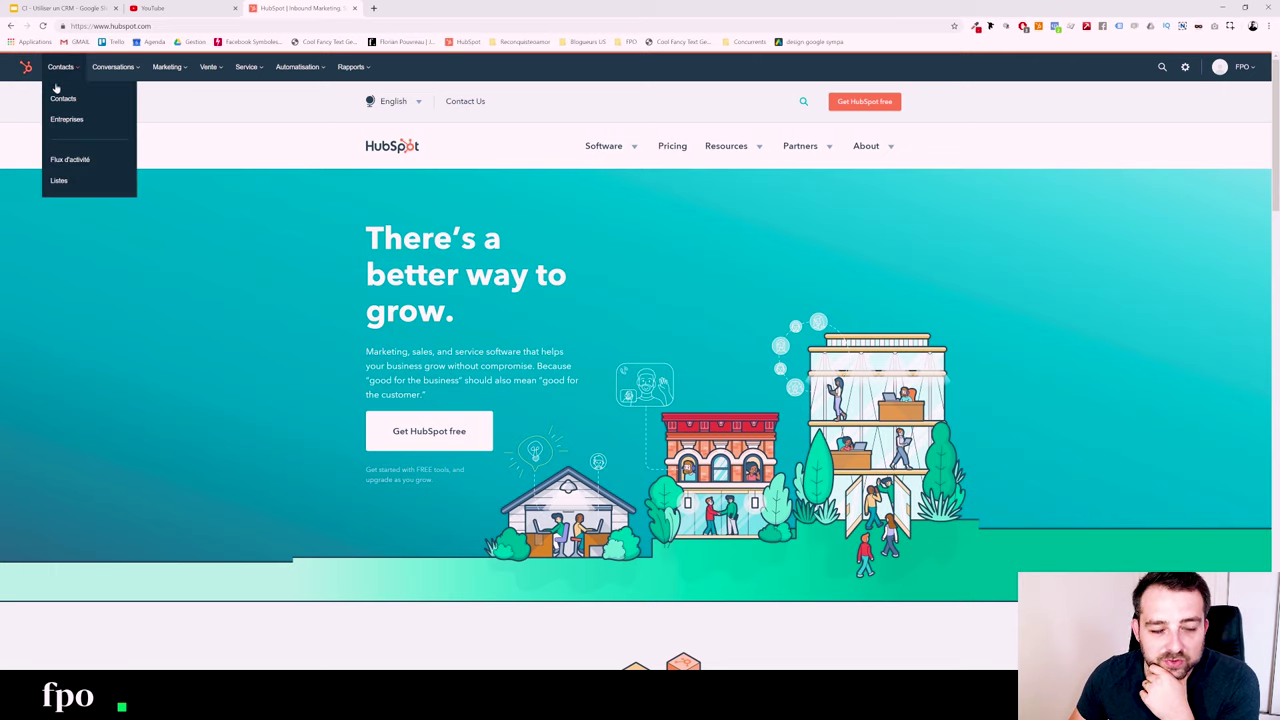
left_click(60, 99)
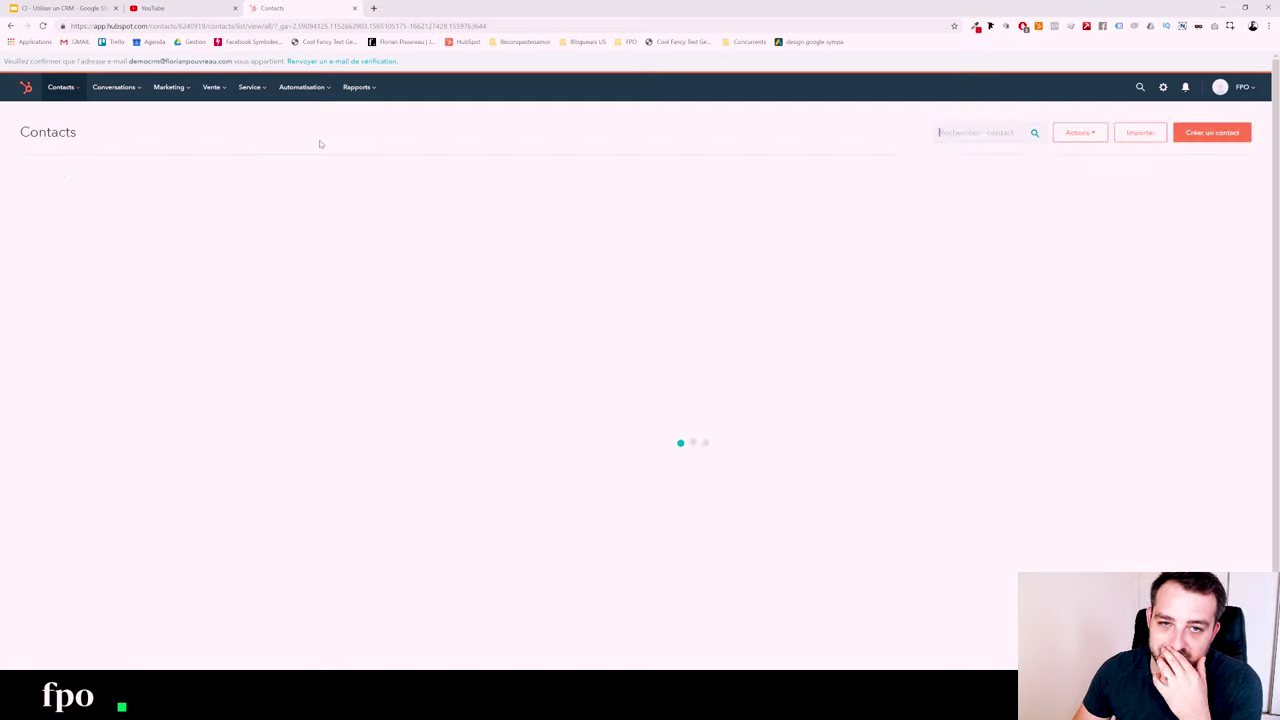
left_click(199, 199)
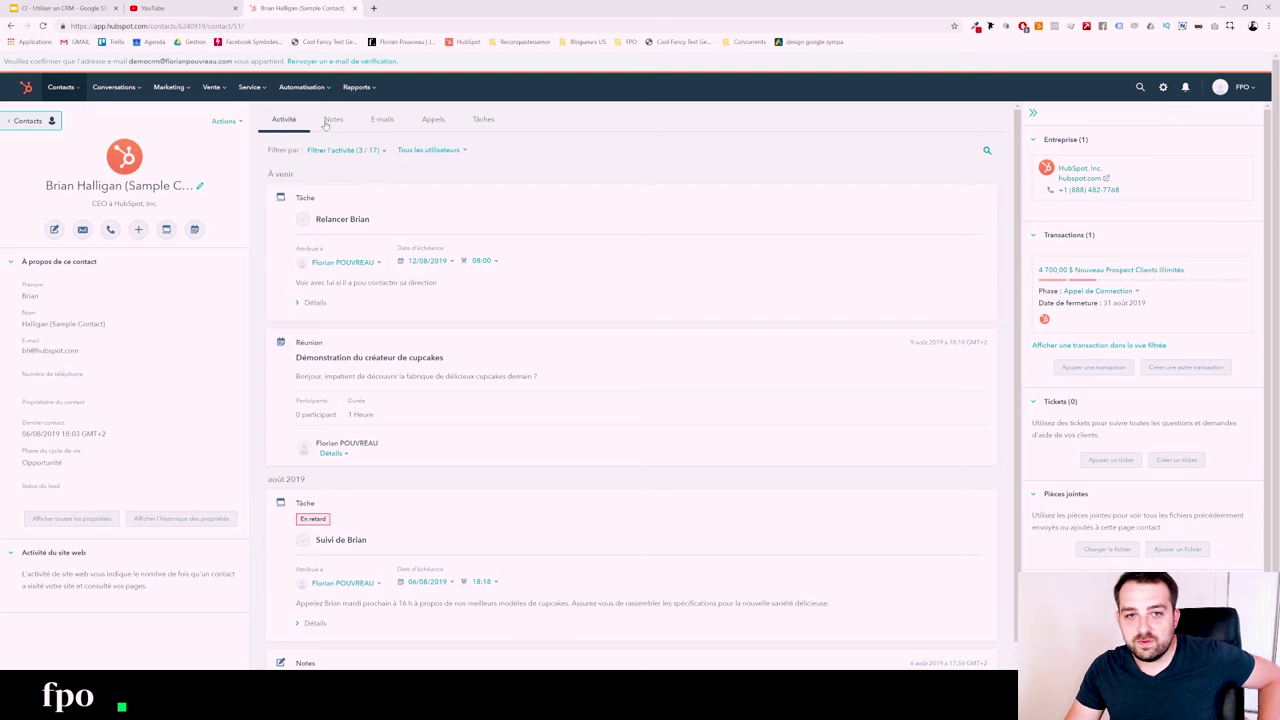
scroll(368, 215, "down", 1)
scroll(478, 315, "up", 1)
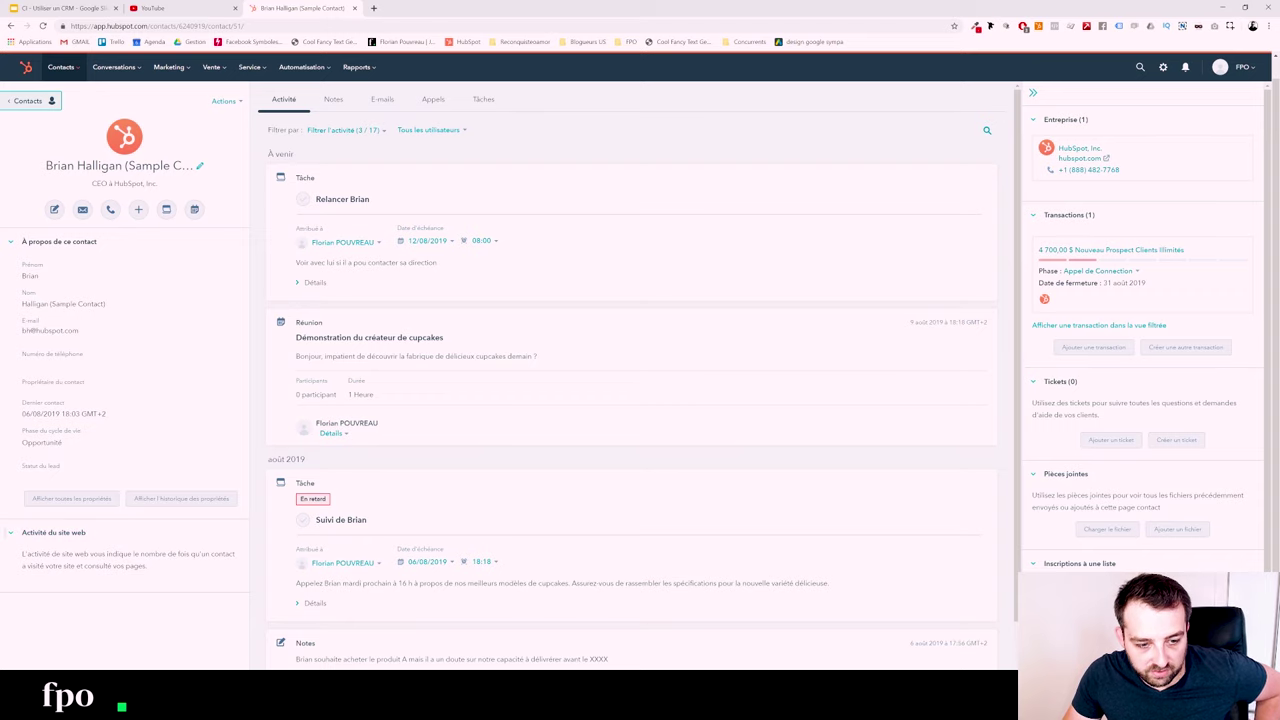
triple_click(156, 575)
left_click(139, 596)
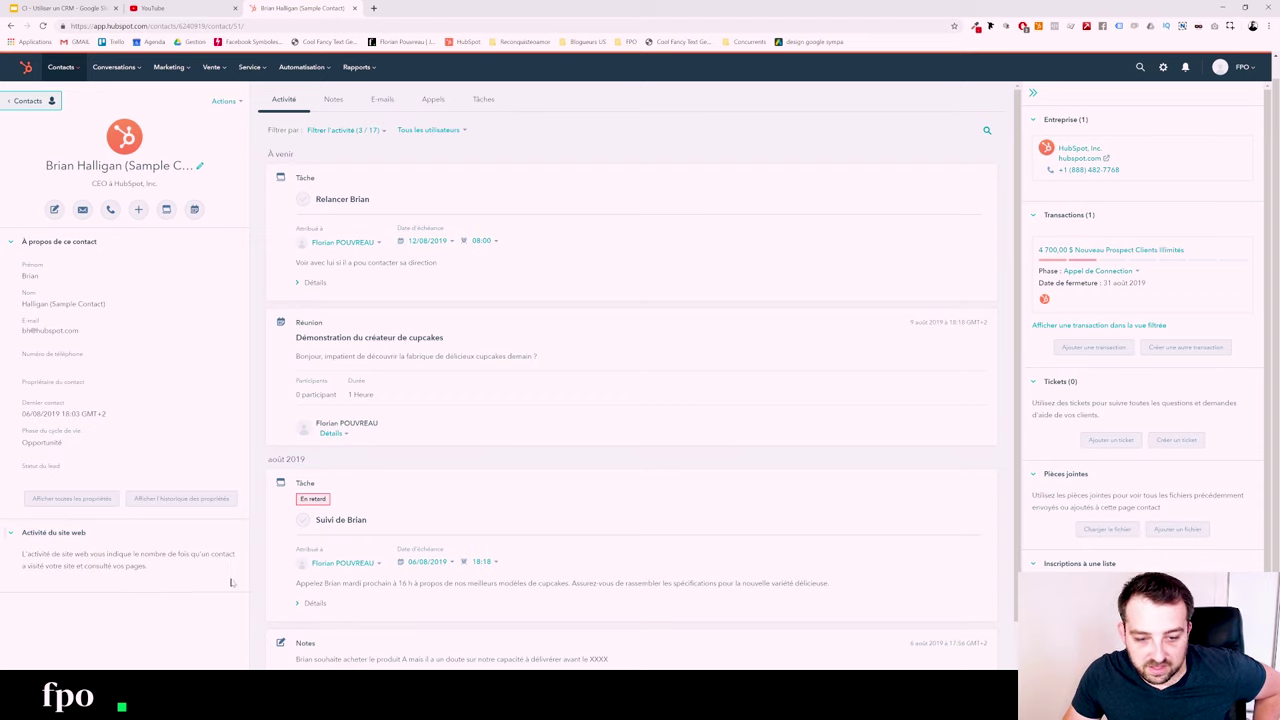
- Open the tracking code settings (Code de suivi) and copy the HubSpot embed code
left_click(1162, 68)
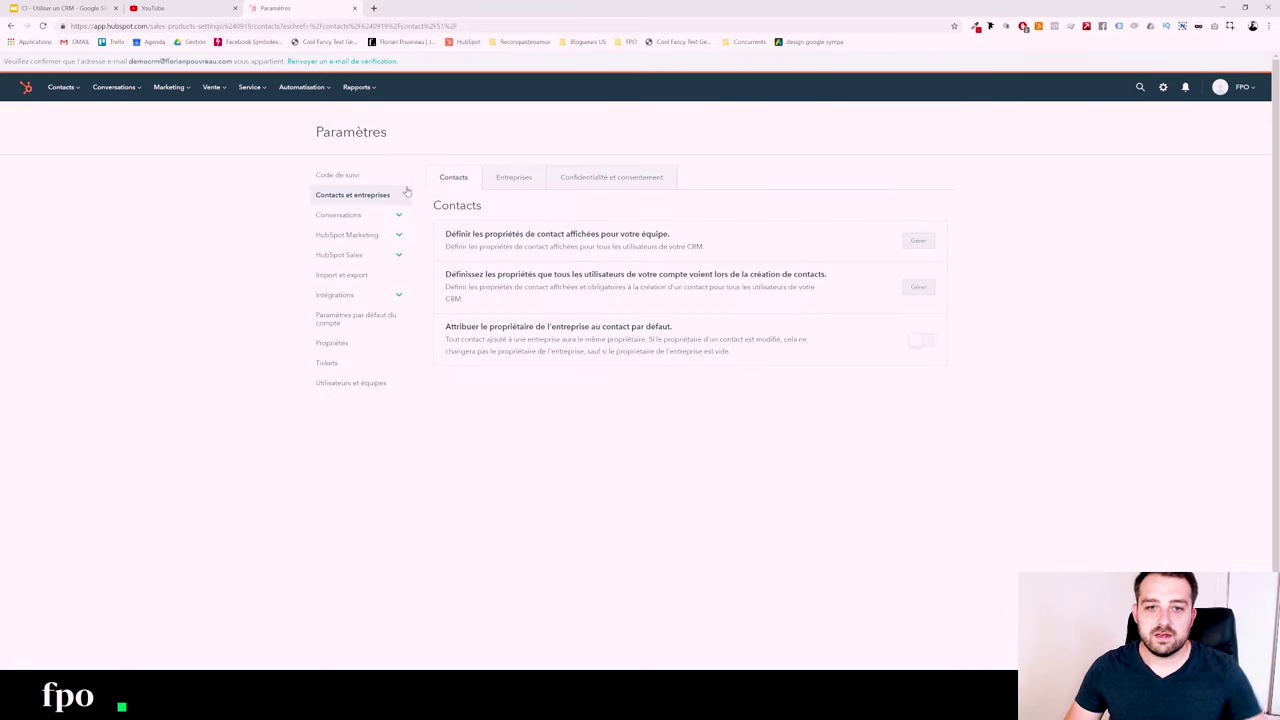
left_click(345, 177)
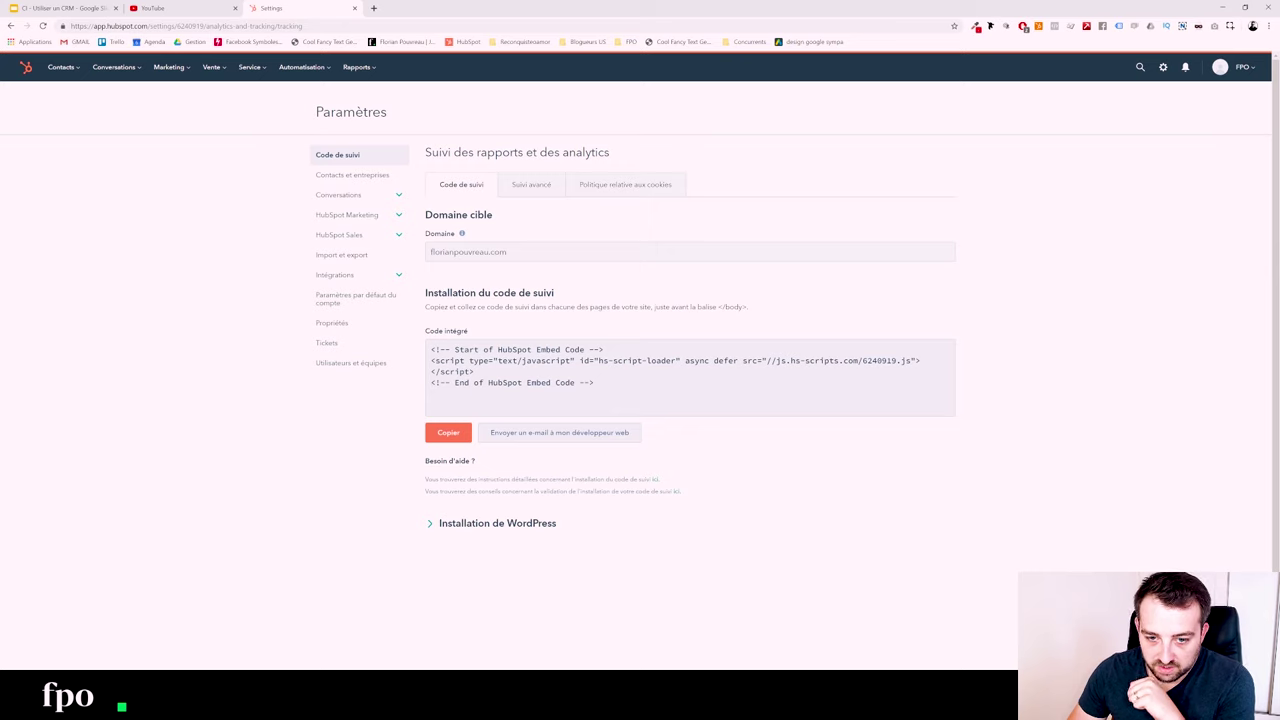
left_click(448, 432)
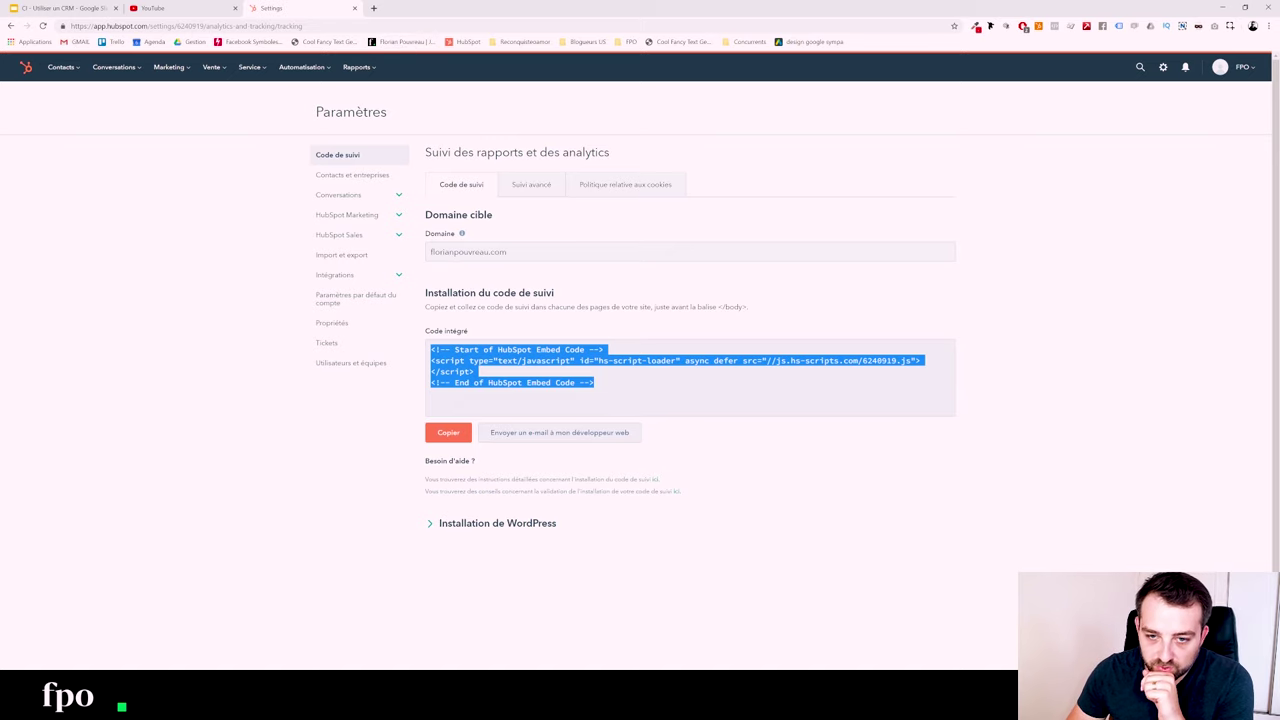
- Return to the contacts list and reopen the record of the sample contact who is CEO at HubSpot, Inc
left_click(60, 67)
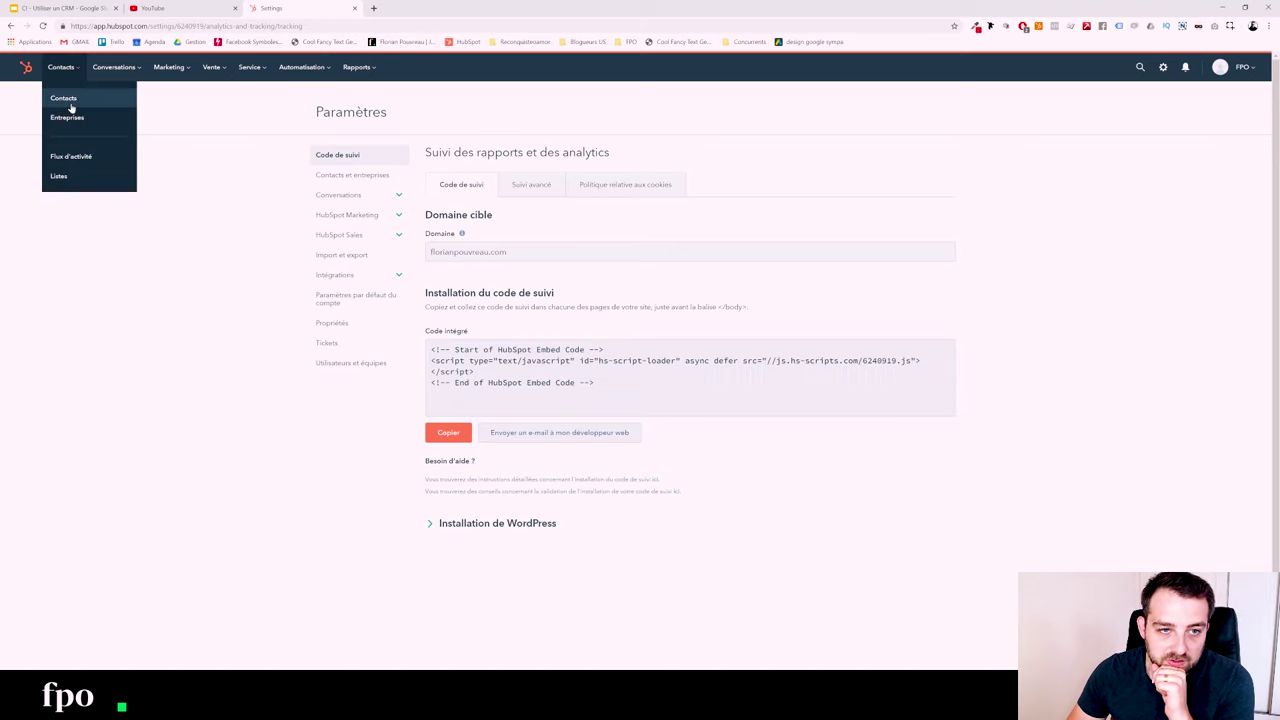
left_click(60, 95)
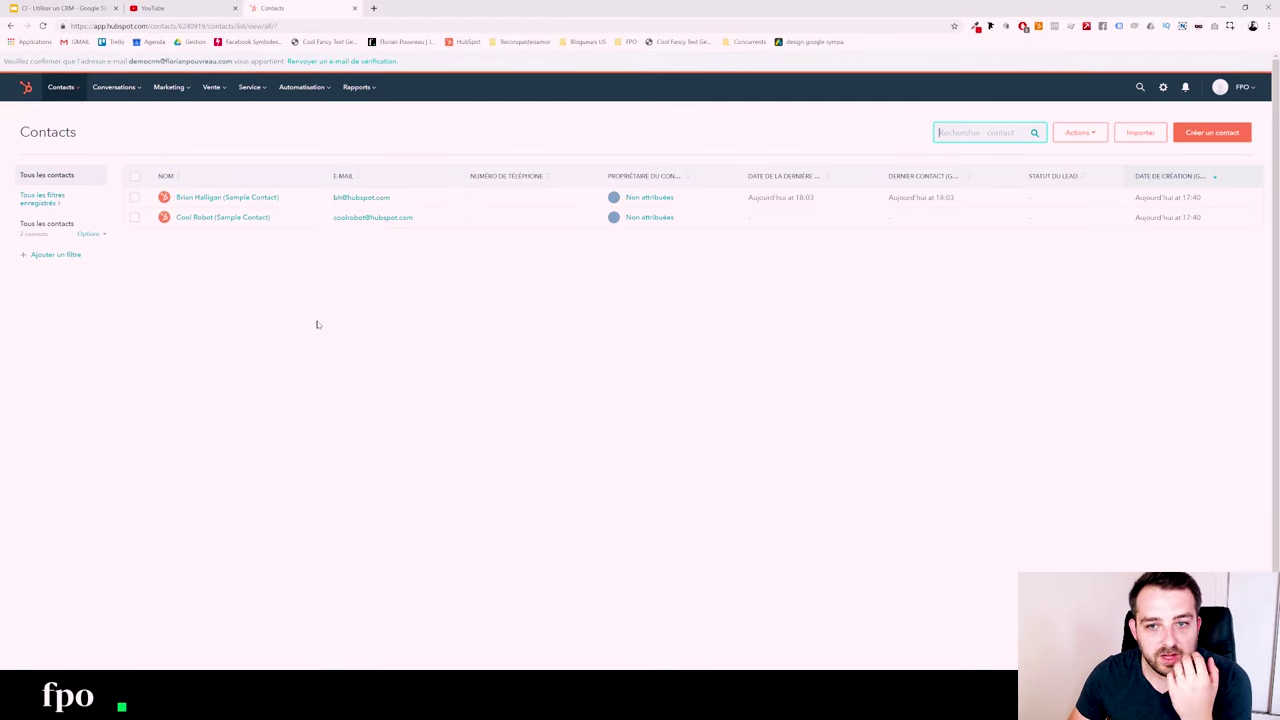
left_click(213, 197)
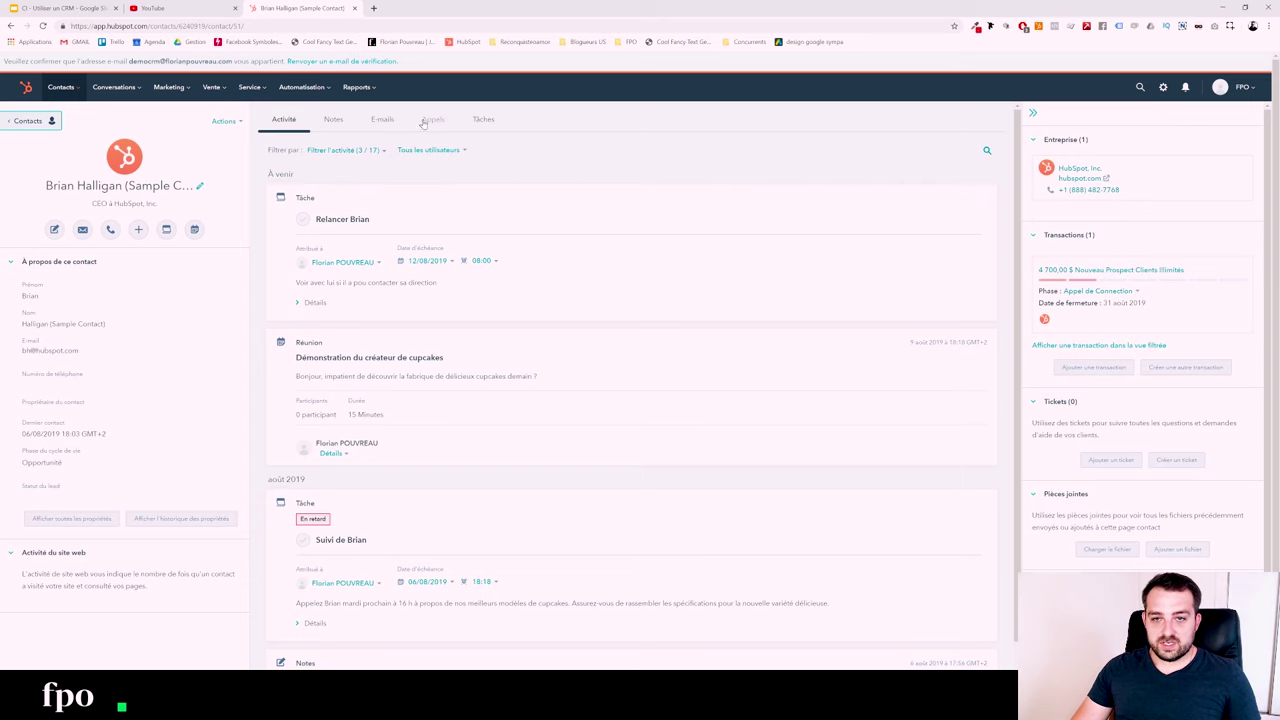
- Create a task on the contact's record, titled in French as a request for the contact's LinkedIn account
left_click(481, 121)
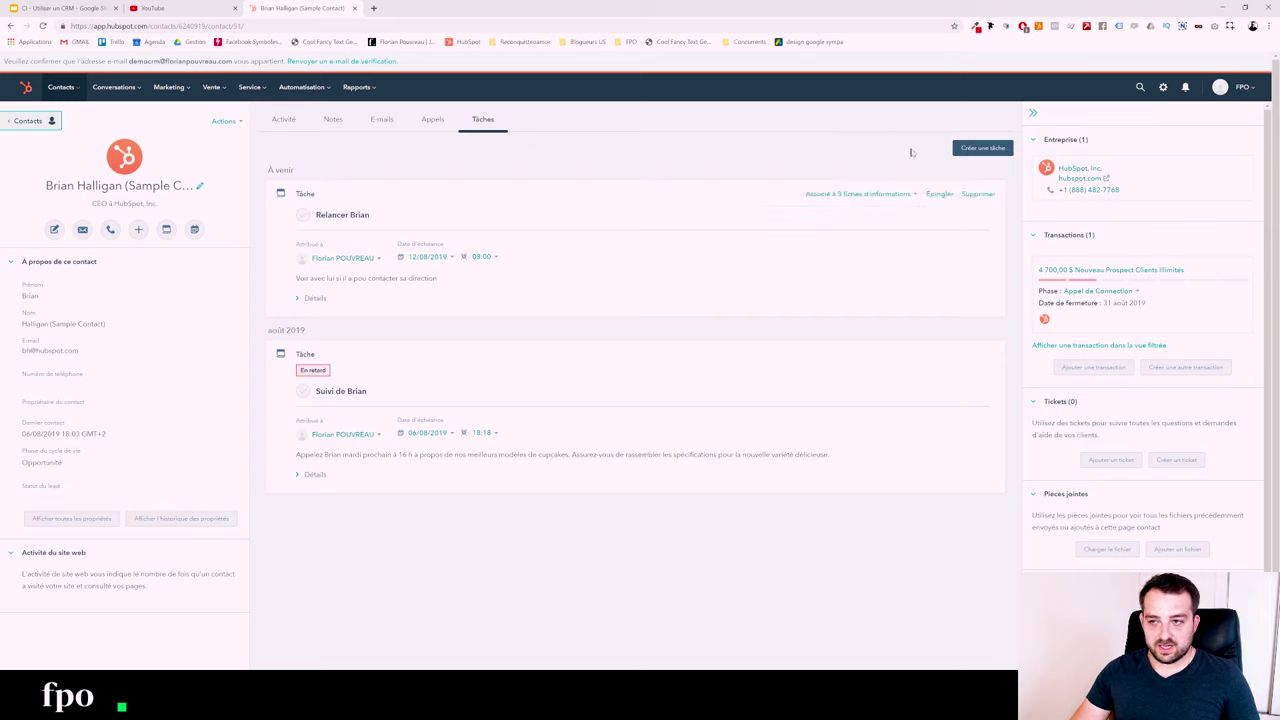
left_click(980, 148)
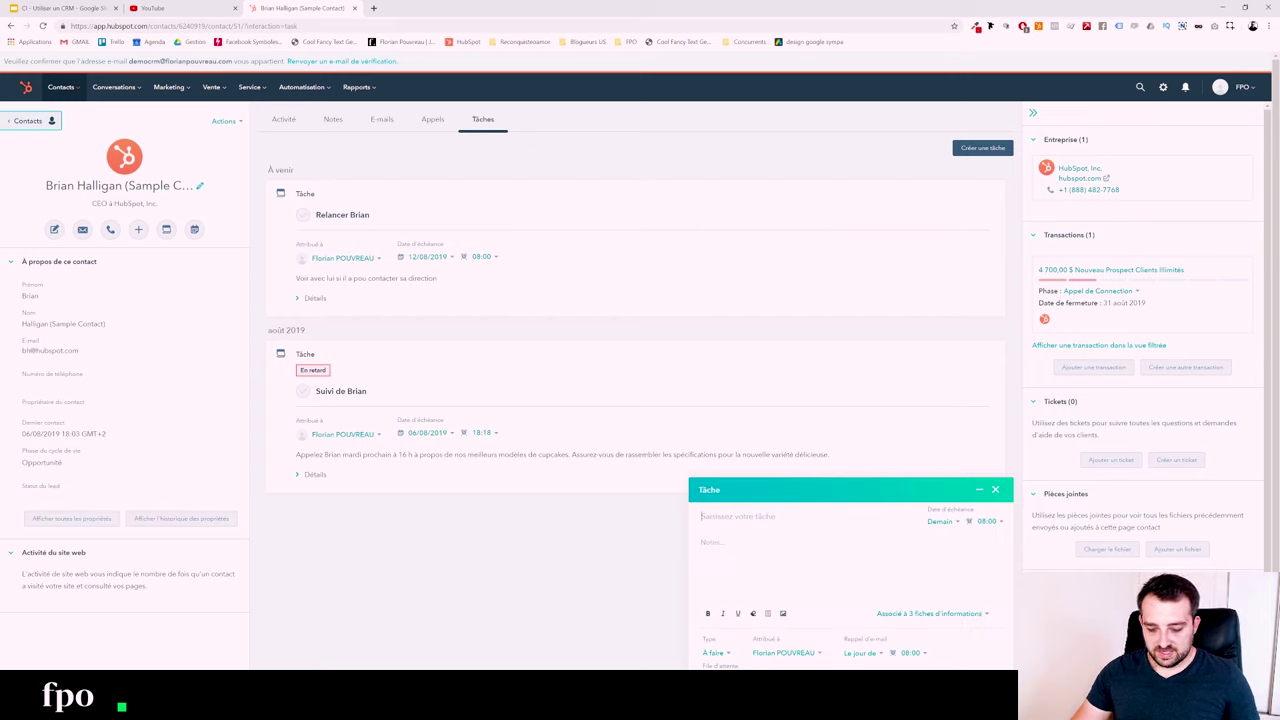
type("Demander à Bi")
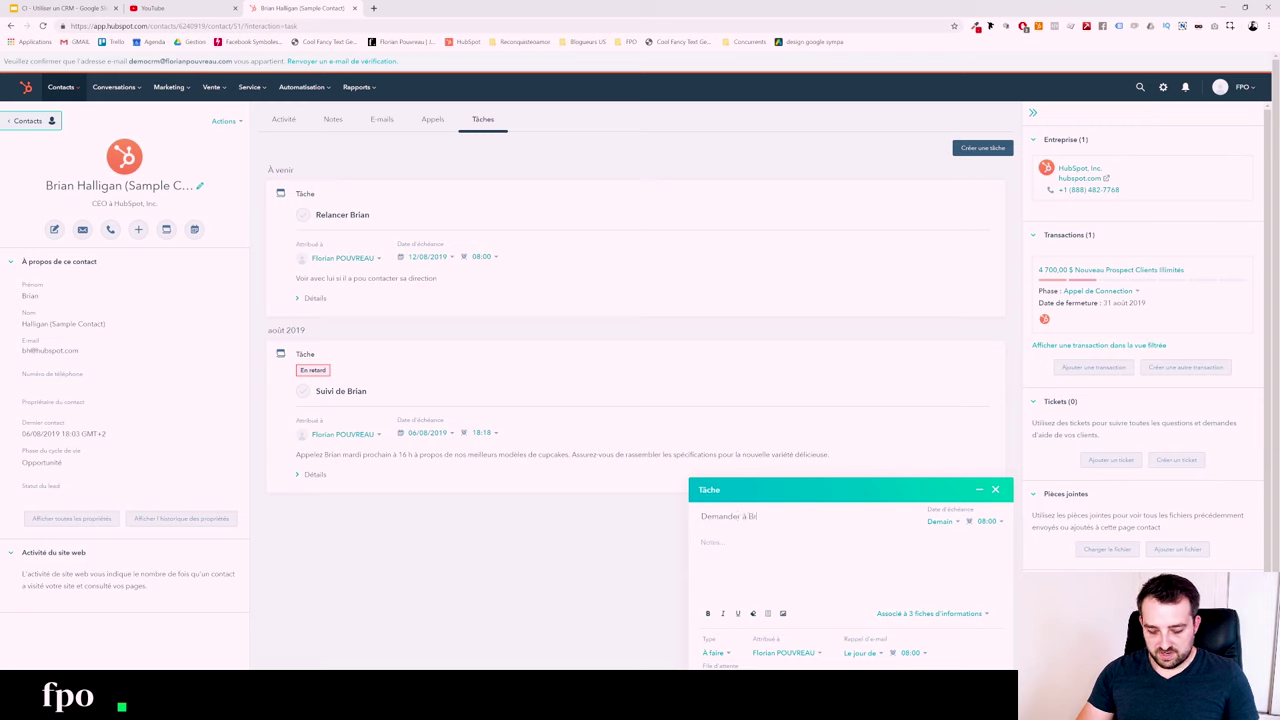
key("BackSpace")
type("rian son")
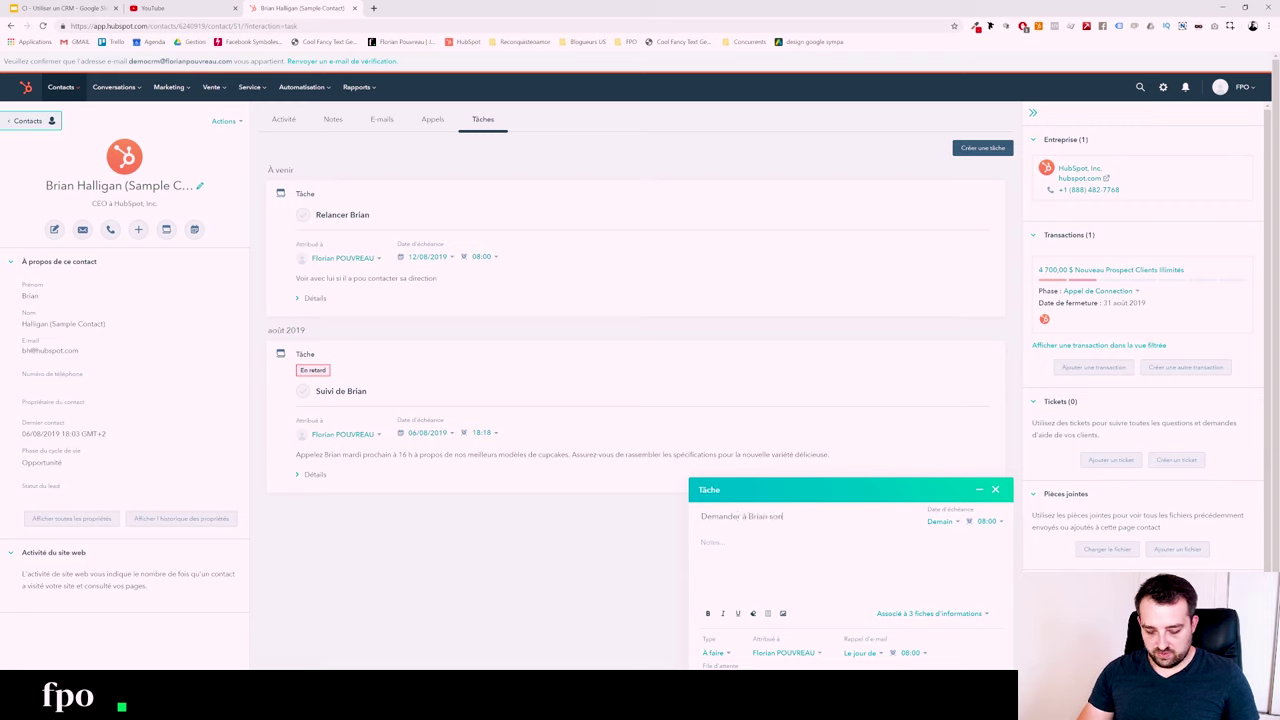
type(" compte LinkedIn")
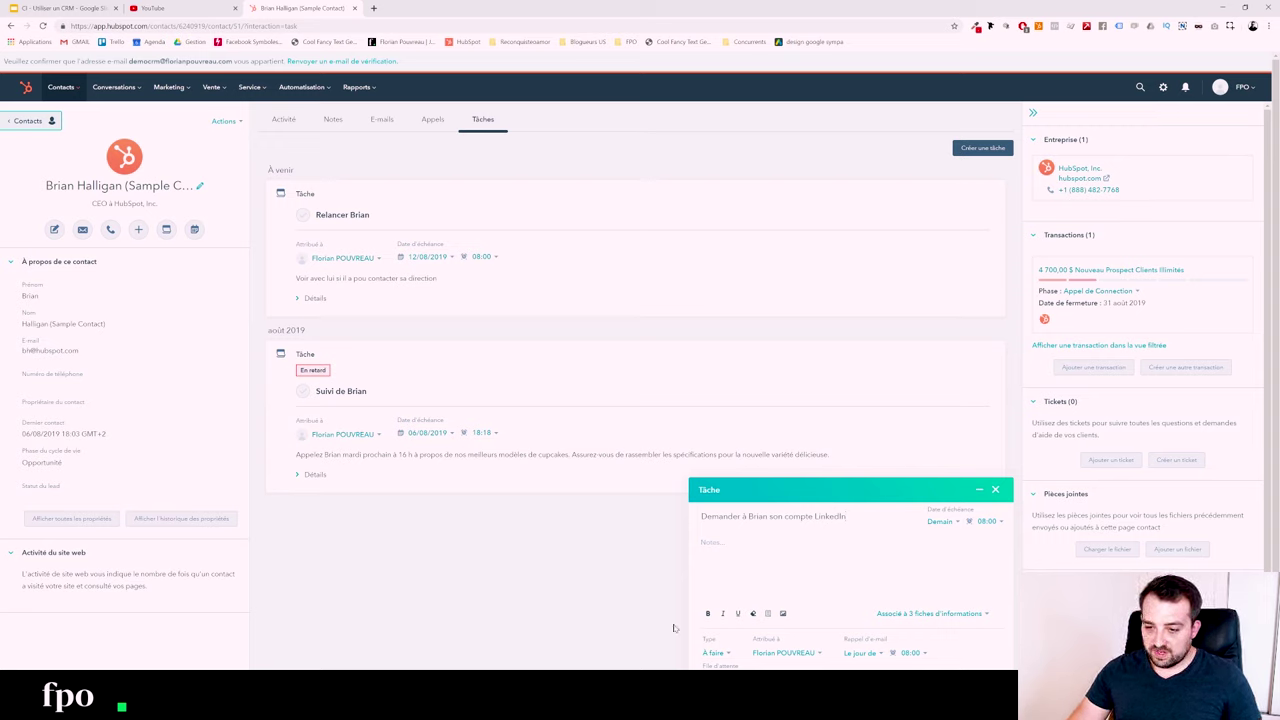
- Set the task's type to E-mail and add the note "Oublié lors du dernier call"
left_click(714, 656)
left_click(706, 606)
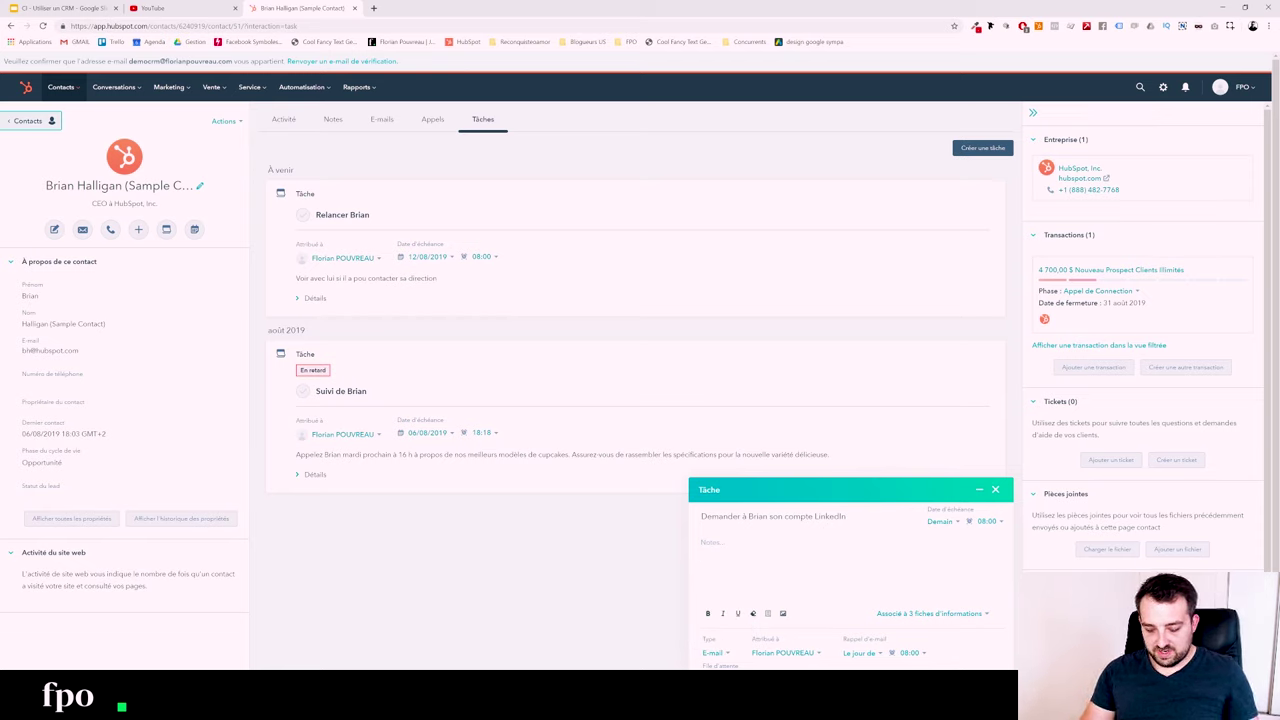
type("Oubl")
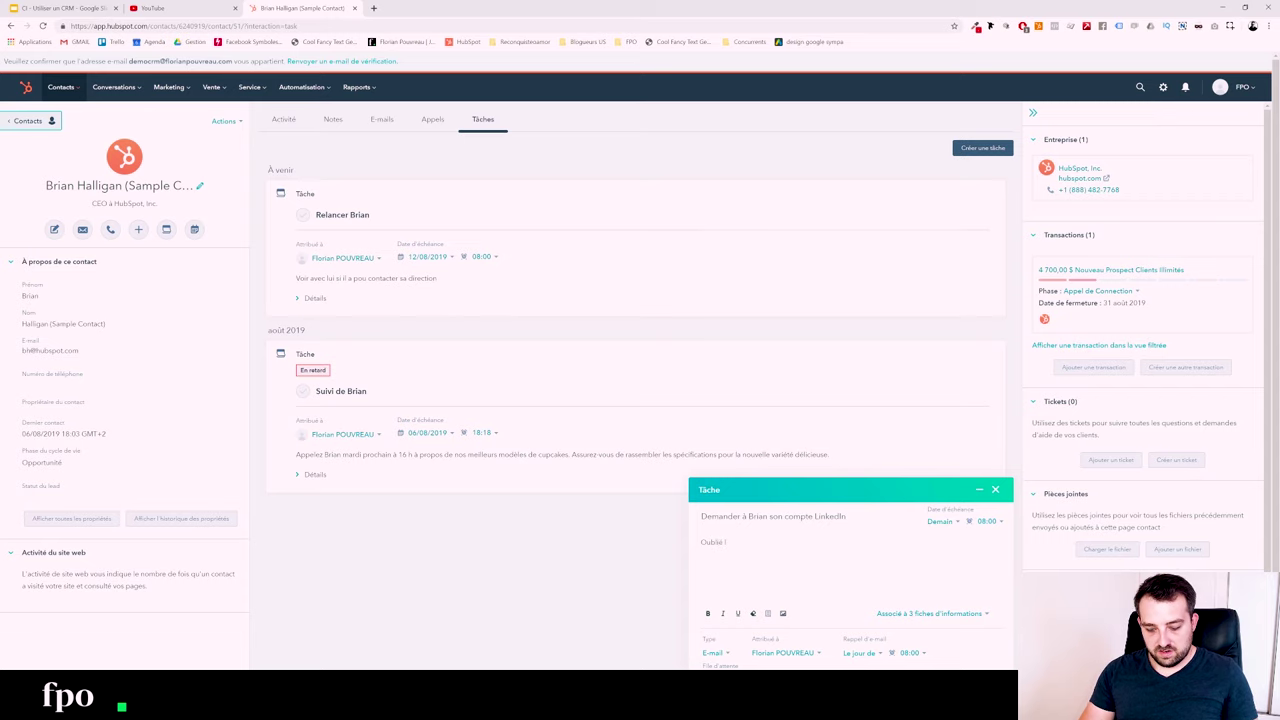
type("ié lors du dernier call")
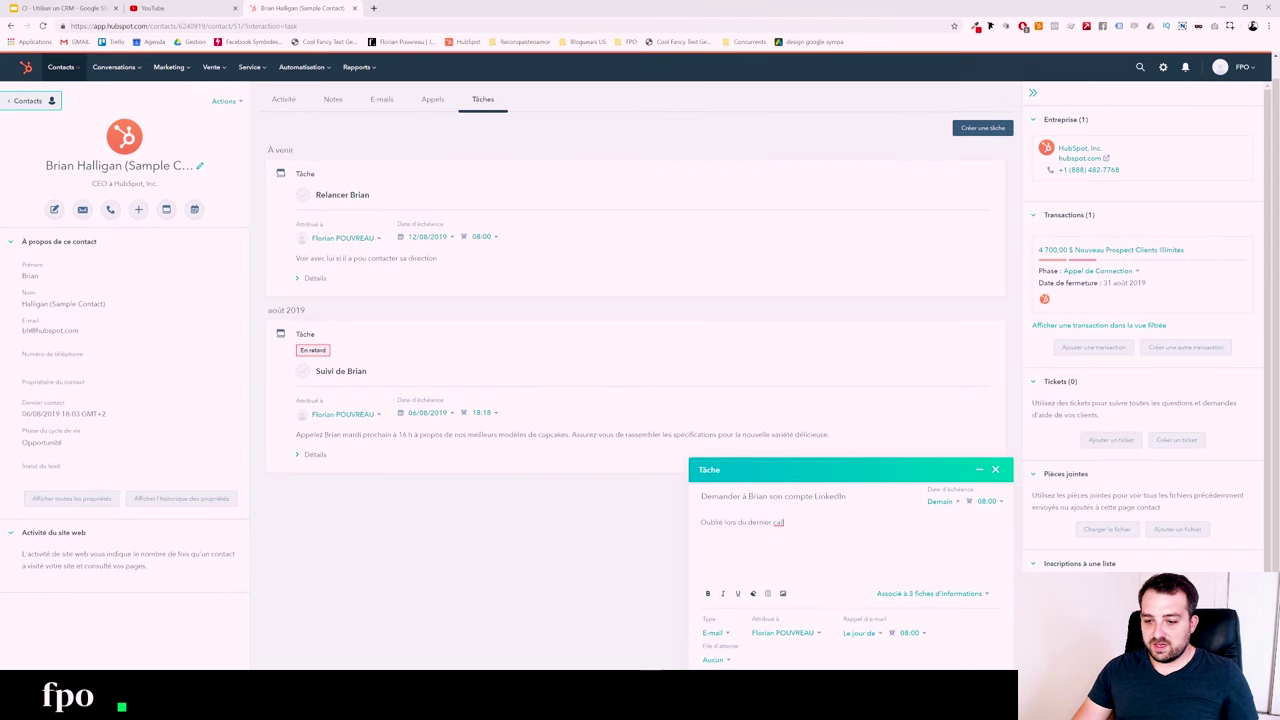
- Set the task's due date to "Dans 2 jours ouvrables (jeudi)" and its due time to 10:00
left_click(938, 502)
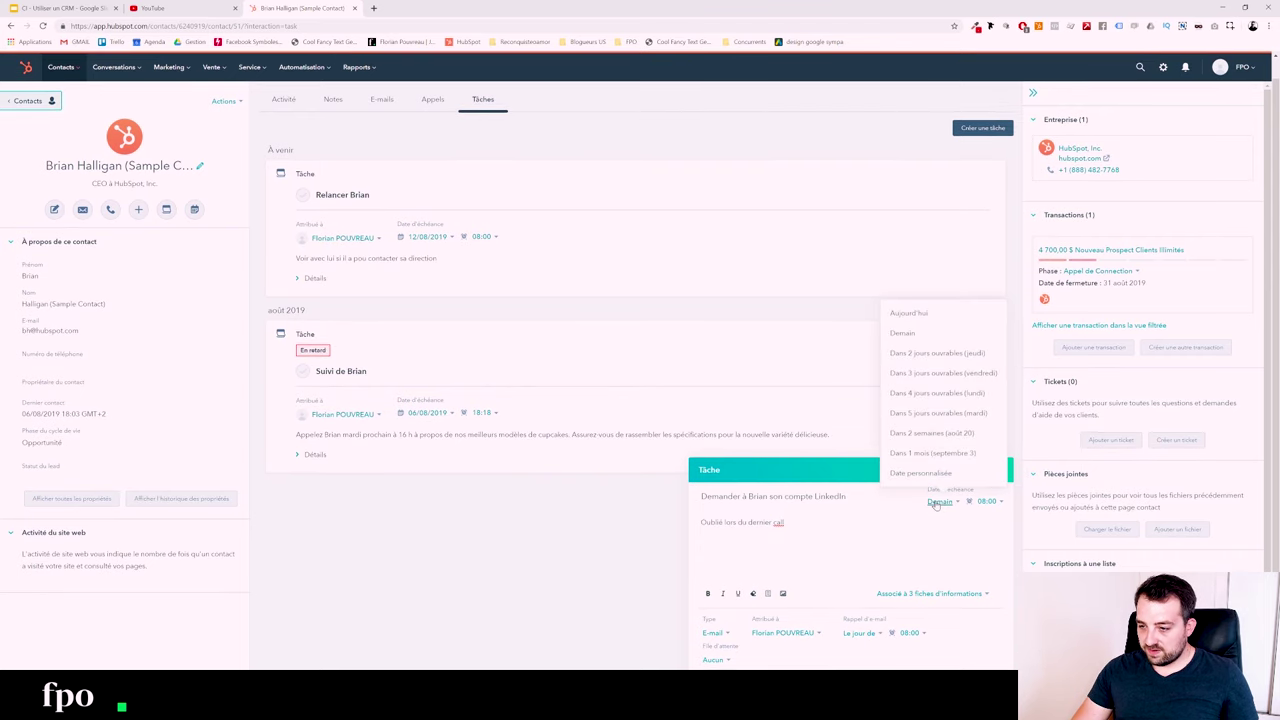
left_click(927, 355)
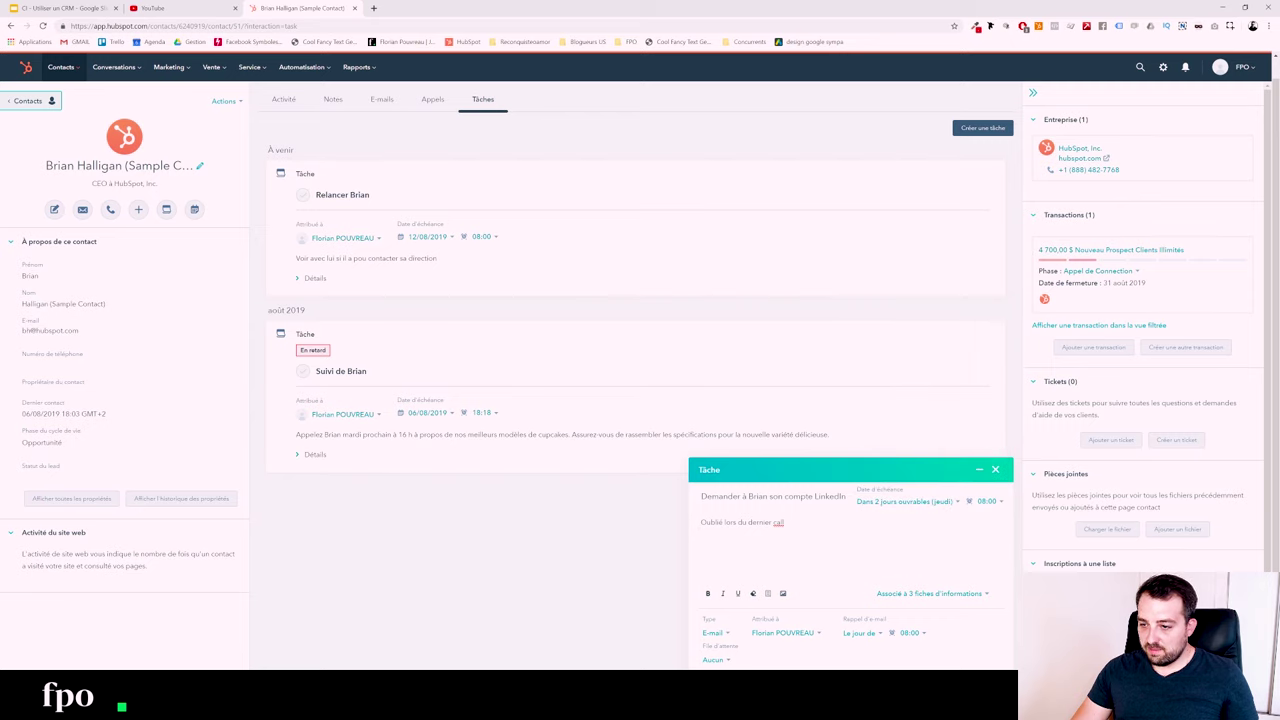
left_click(987, 502)
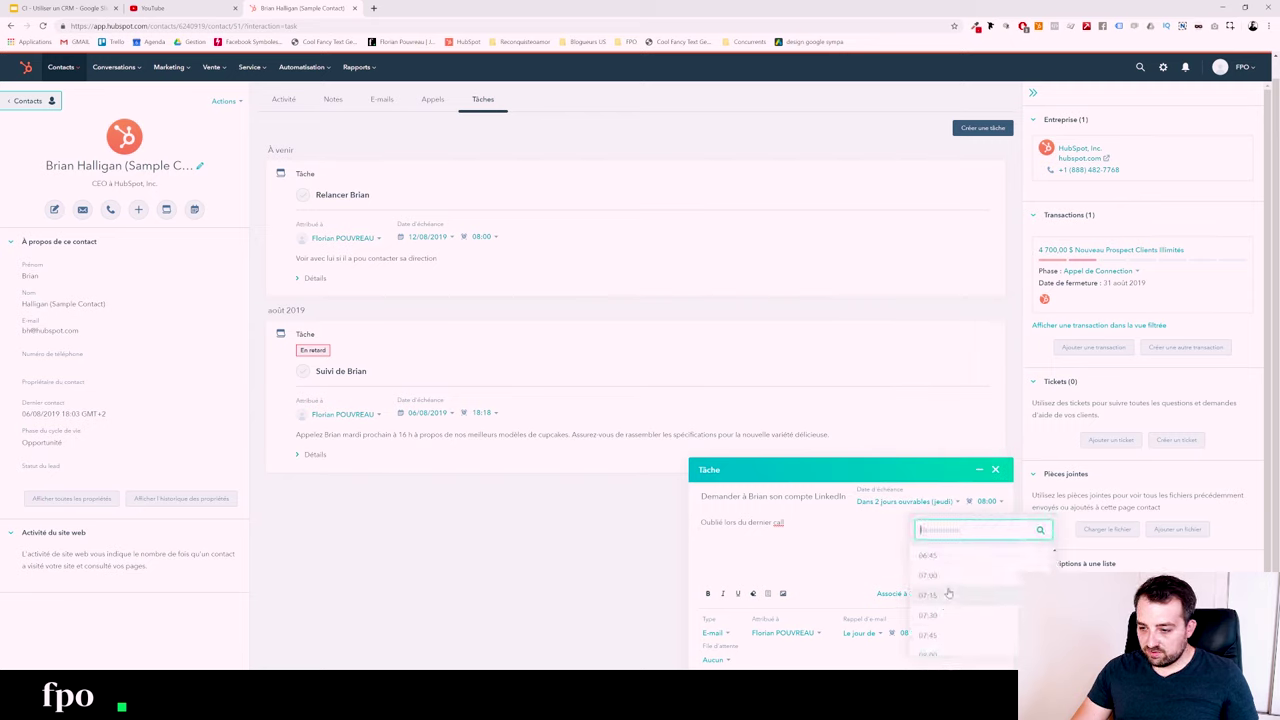
scroll(947, 594, "down", 3)
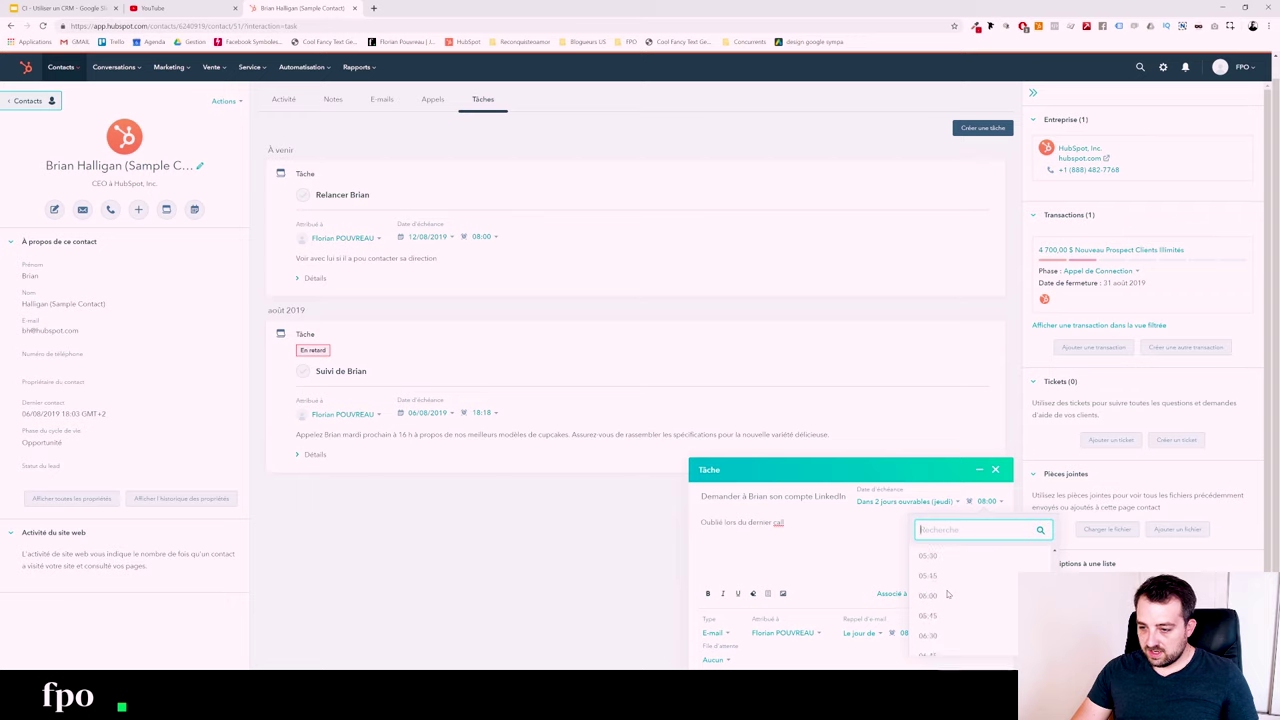
scroll(947, 596, "down", 5)
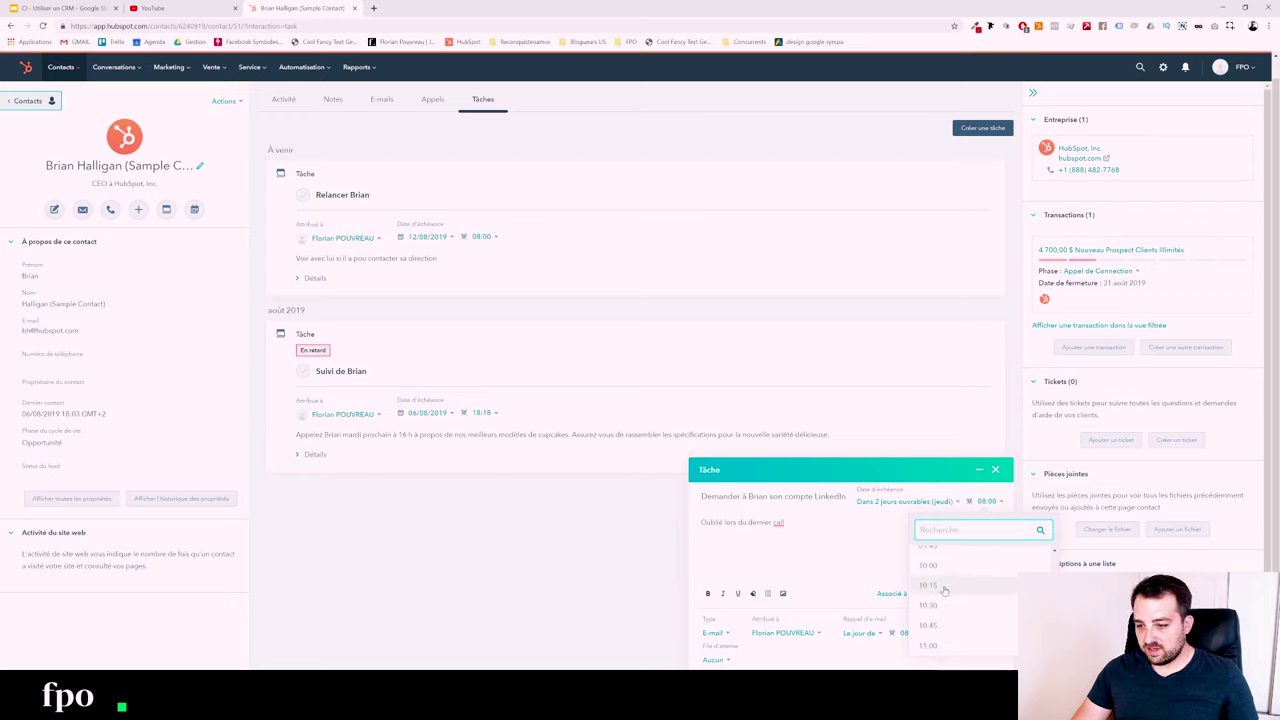
left_click(928, 575)
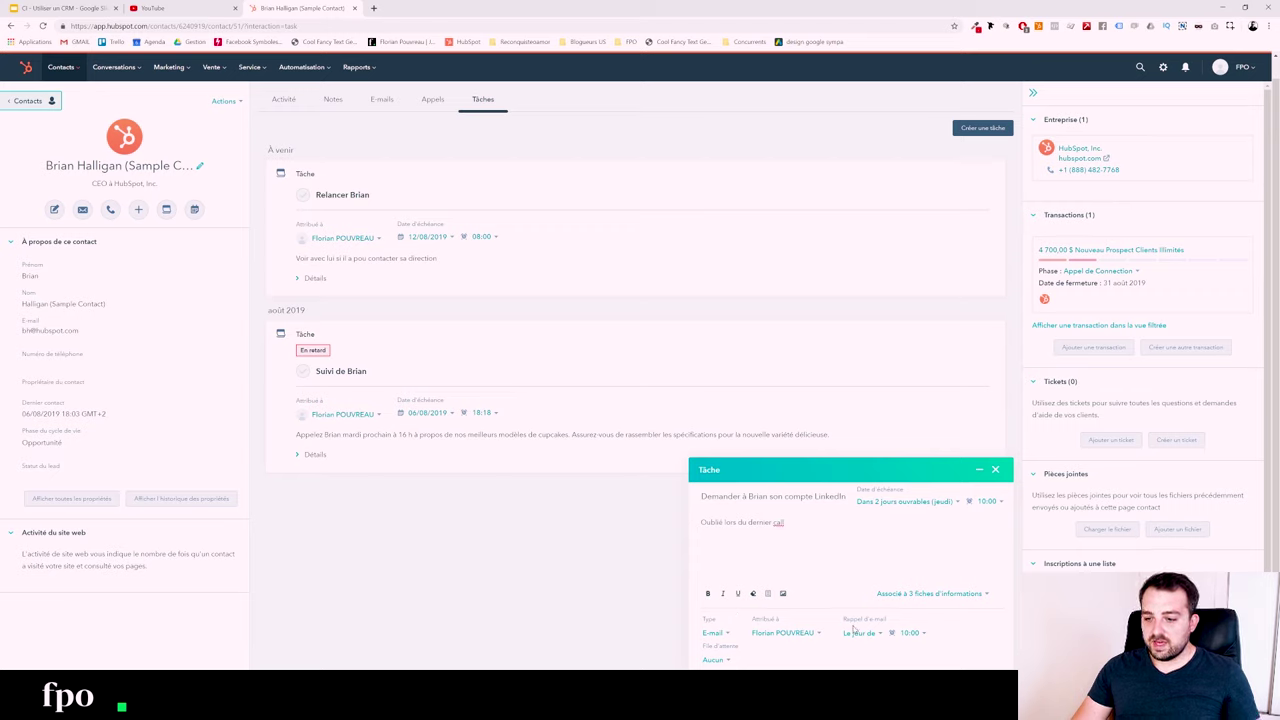
- Check the task's assignee options, set its e-mail reminder to "La veille", and save the task
left_click(780, 634)
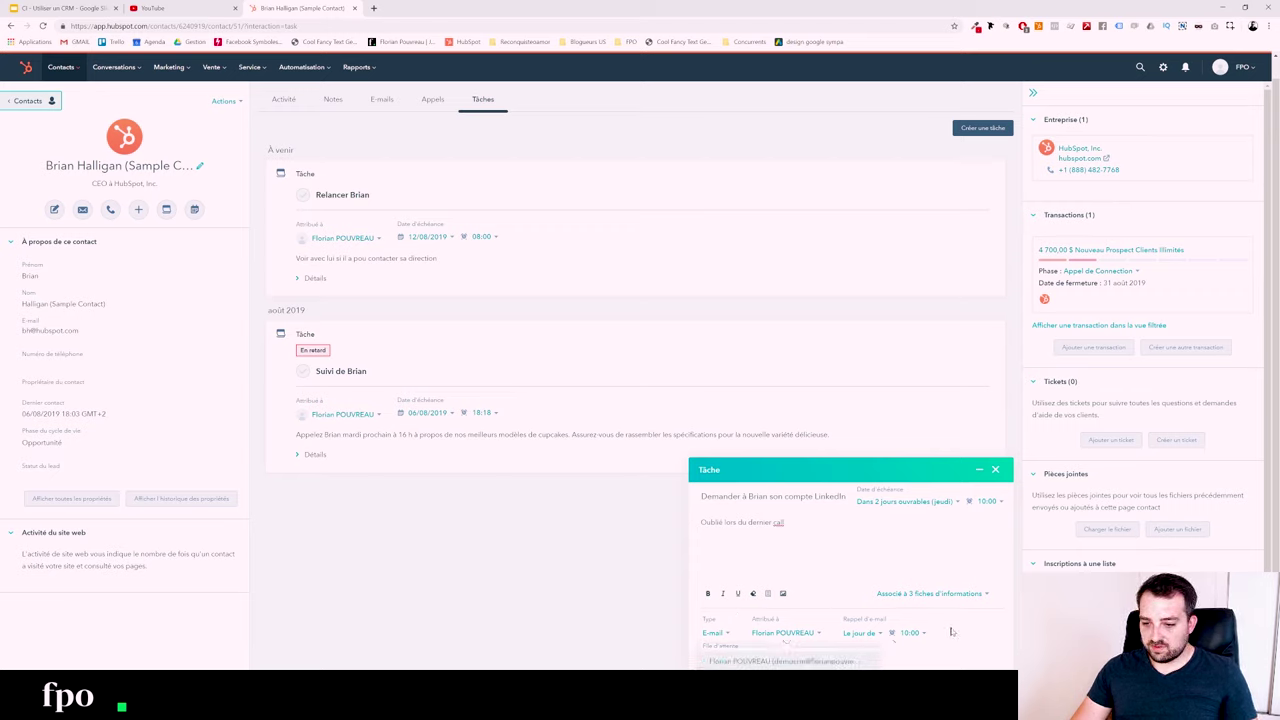
left_click(891, 637)
left_click(860, 633)
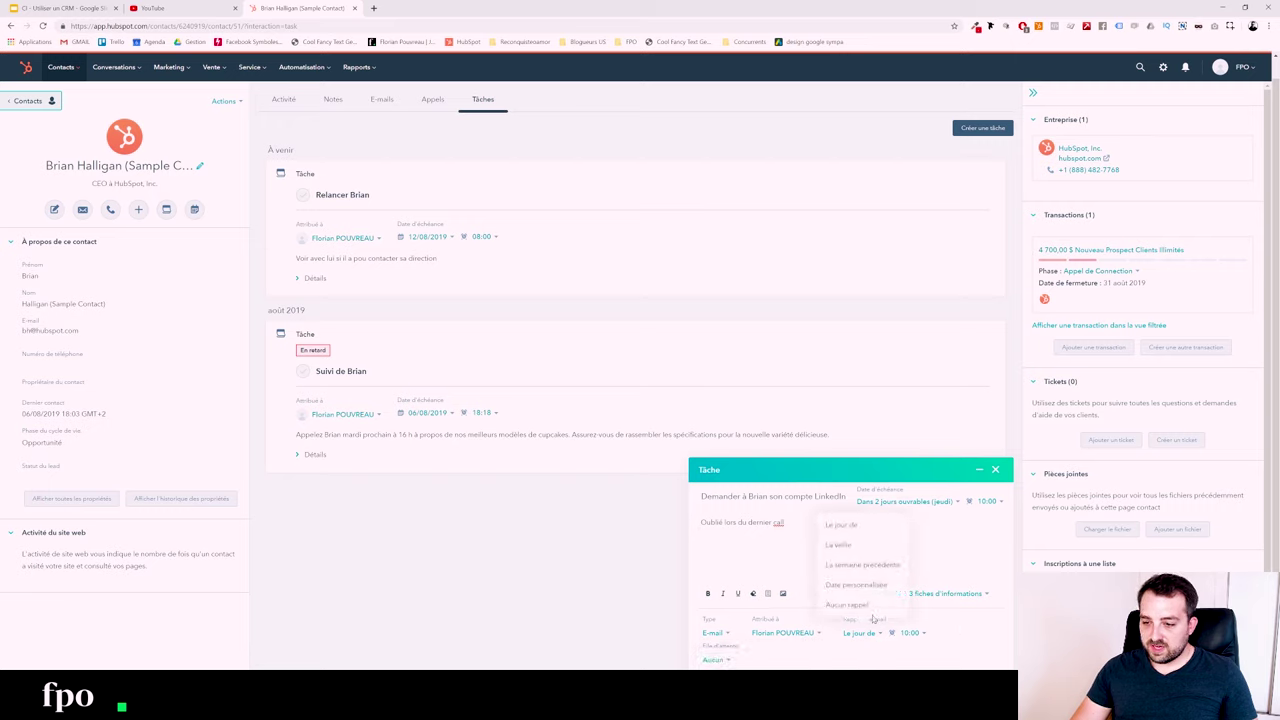
left_click(857, 549)
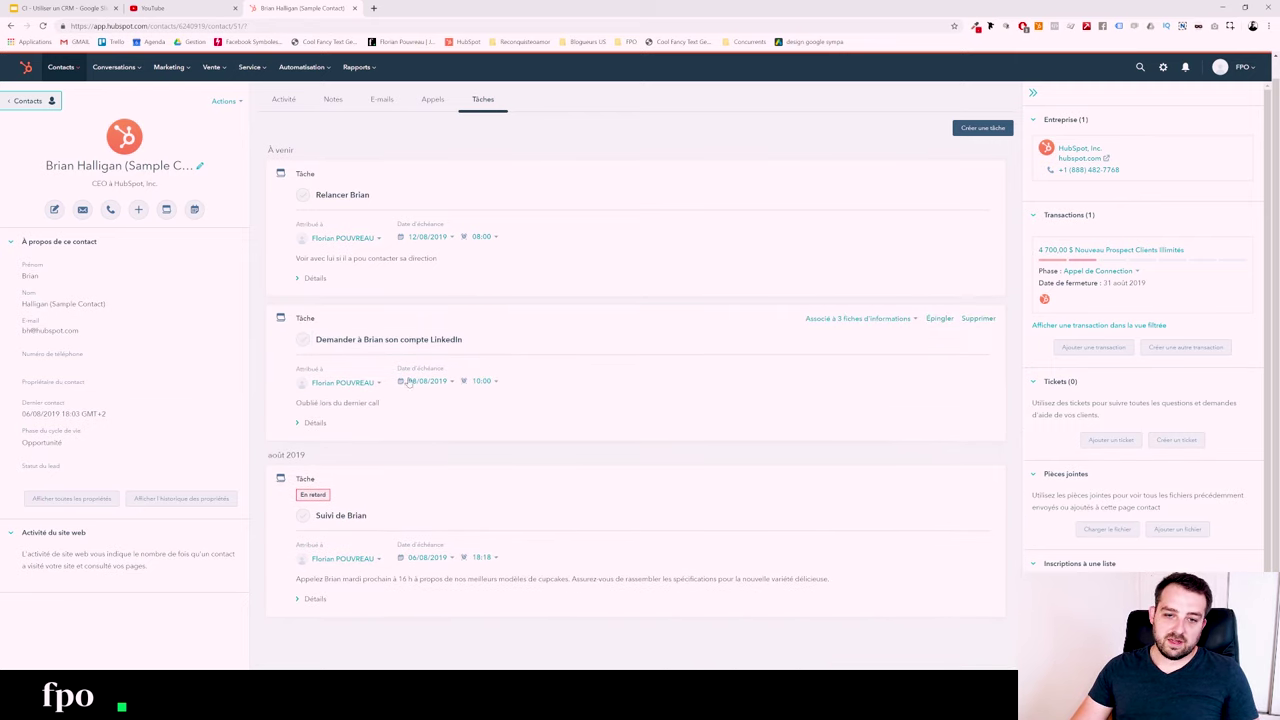
- Show the contact's activity, open a new meeting form (Planifier) and examine how participants are searched and selected
left_click(287, 100)
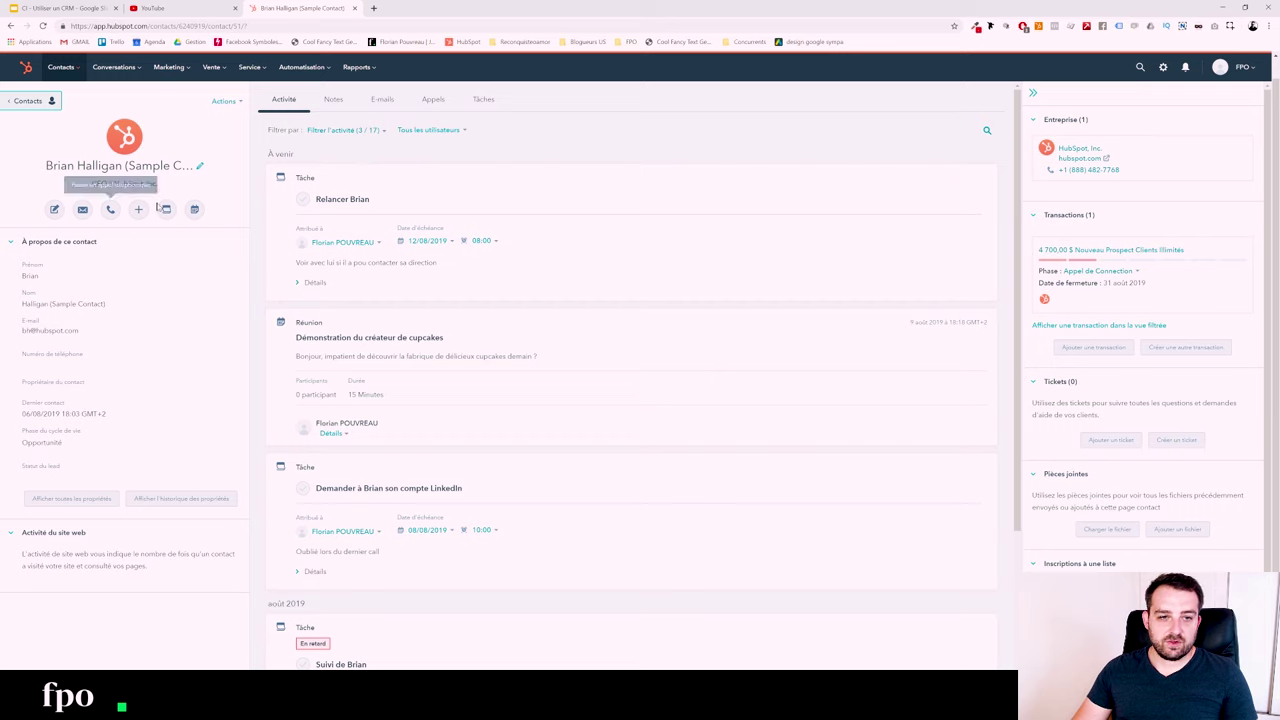
left_click(194, 209)
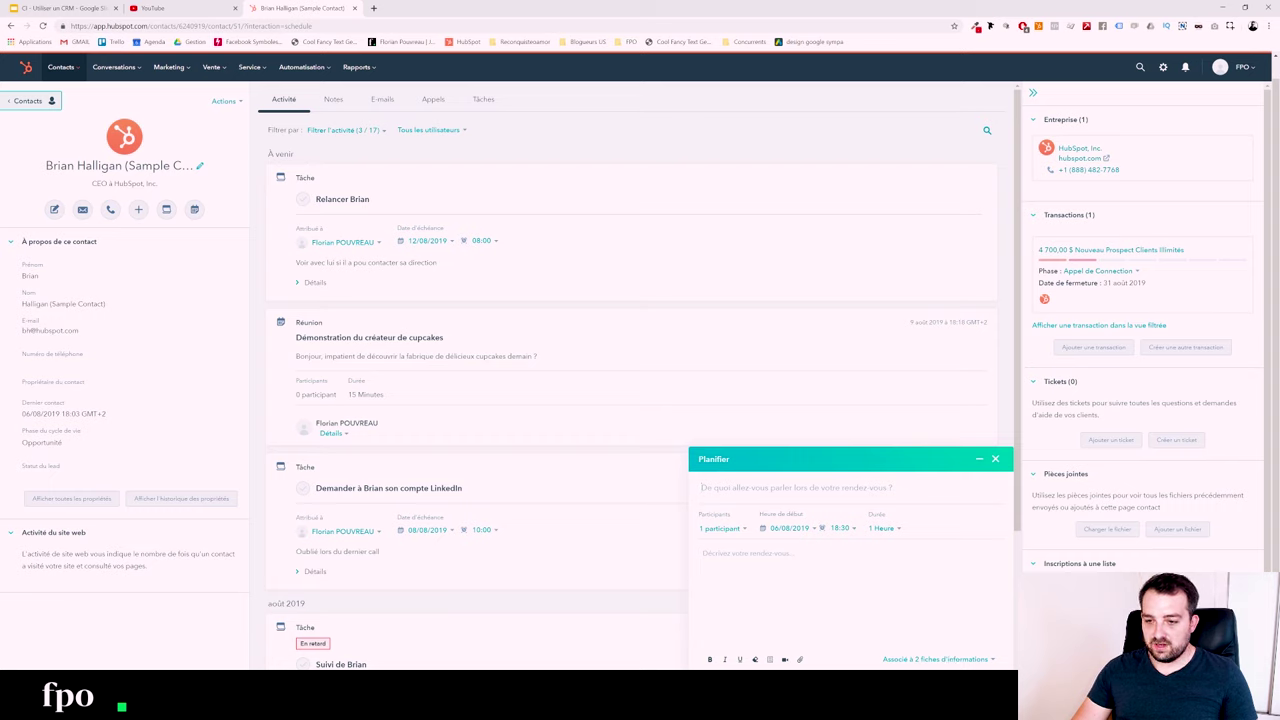
left_click(721, 530)
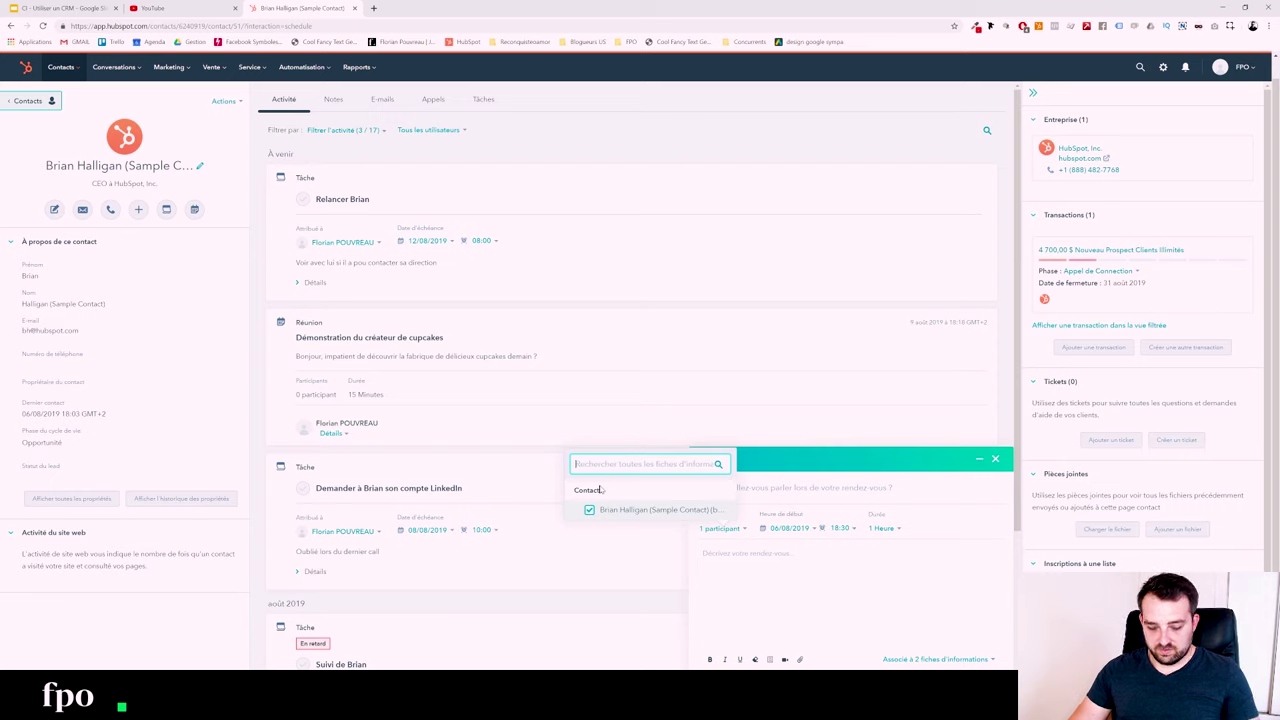
type("C")
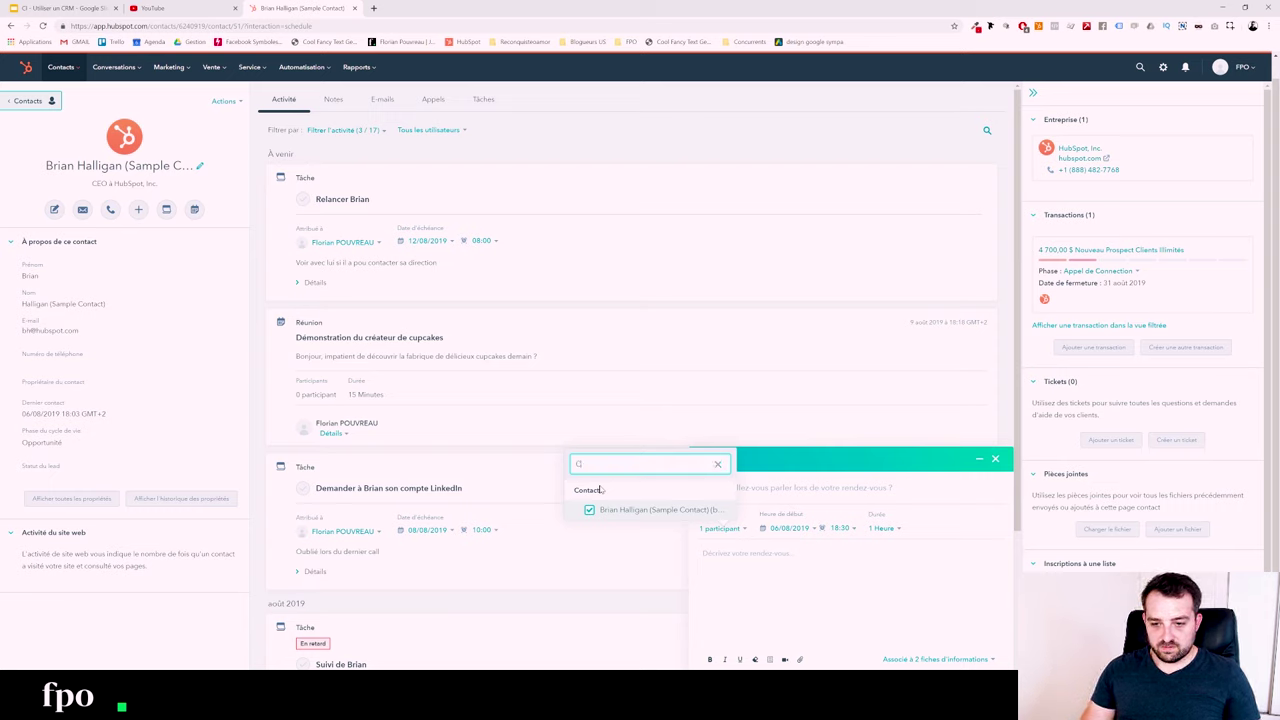
key("BackSpace")
type("C")
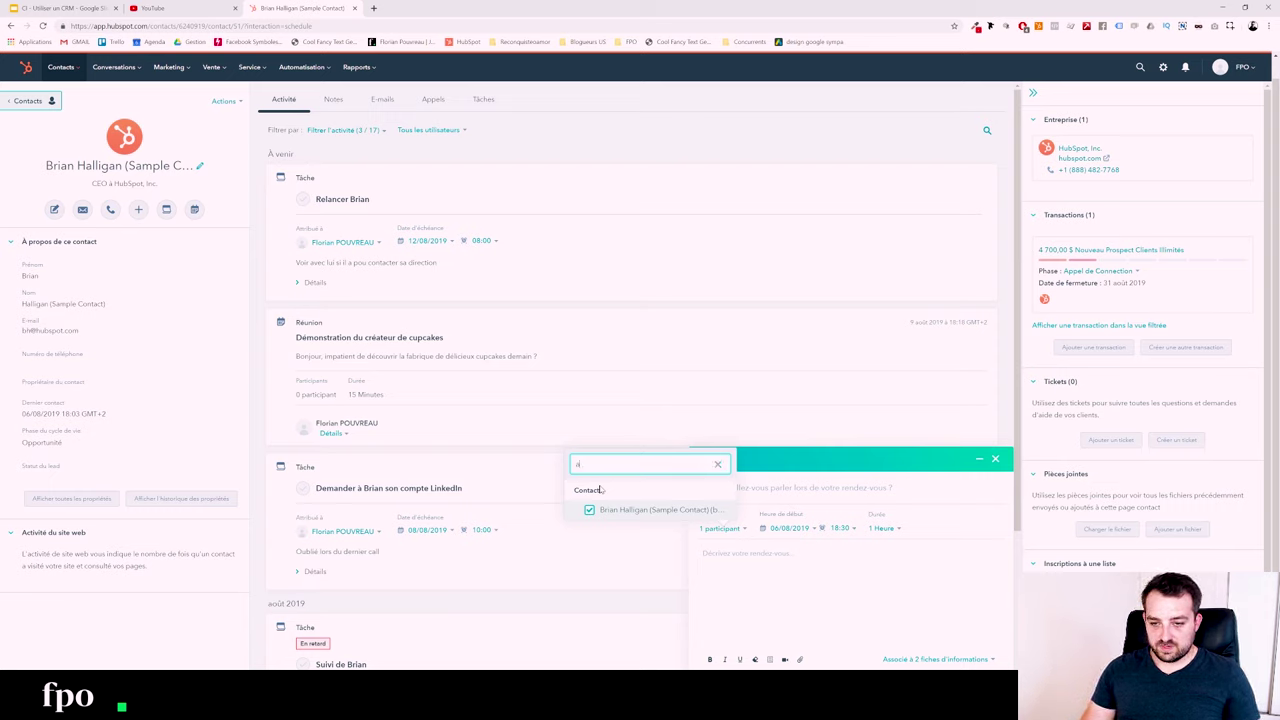
key("BackSpace")
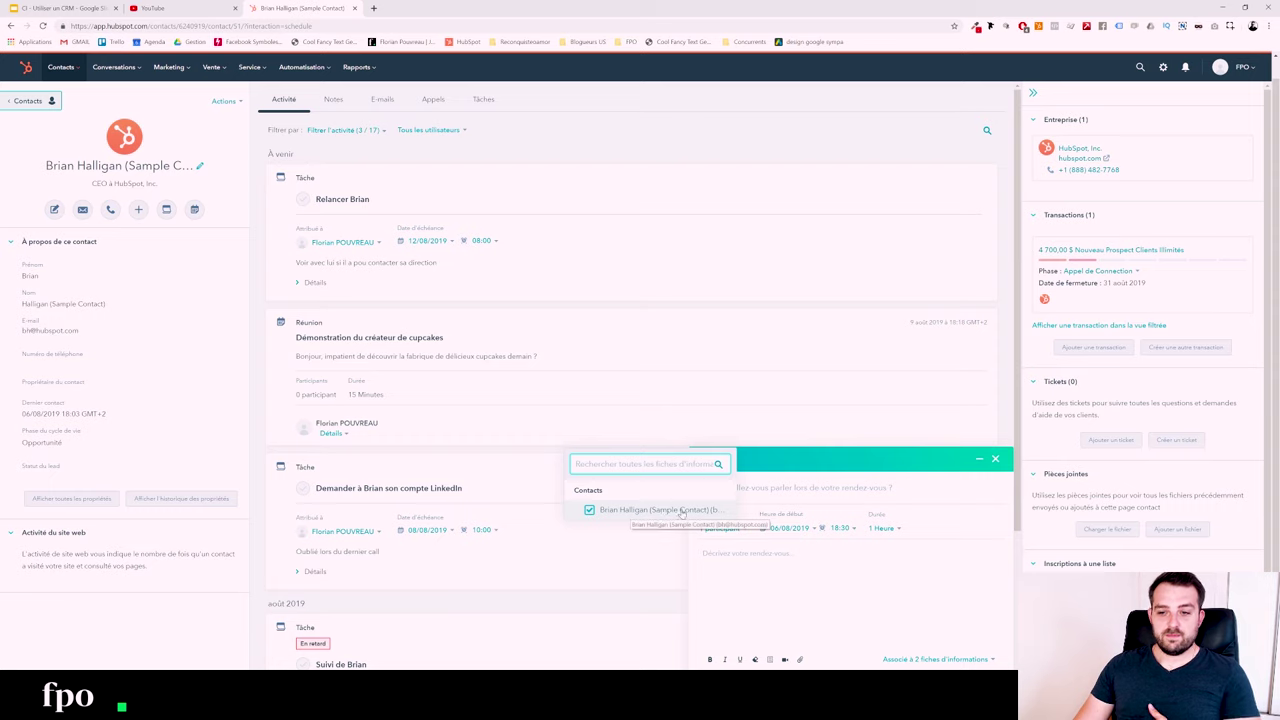
key("Escape")
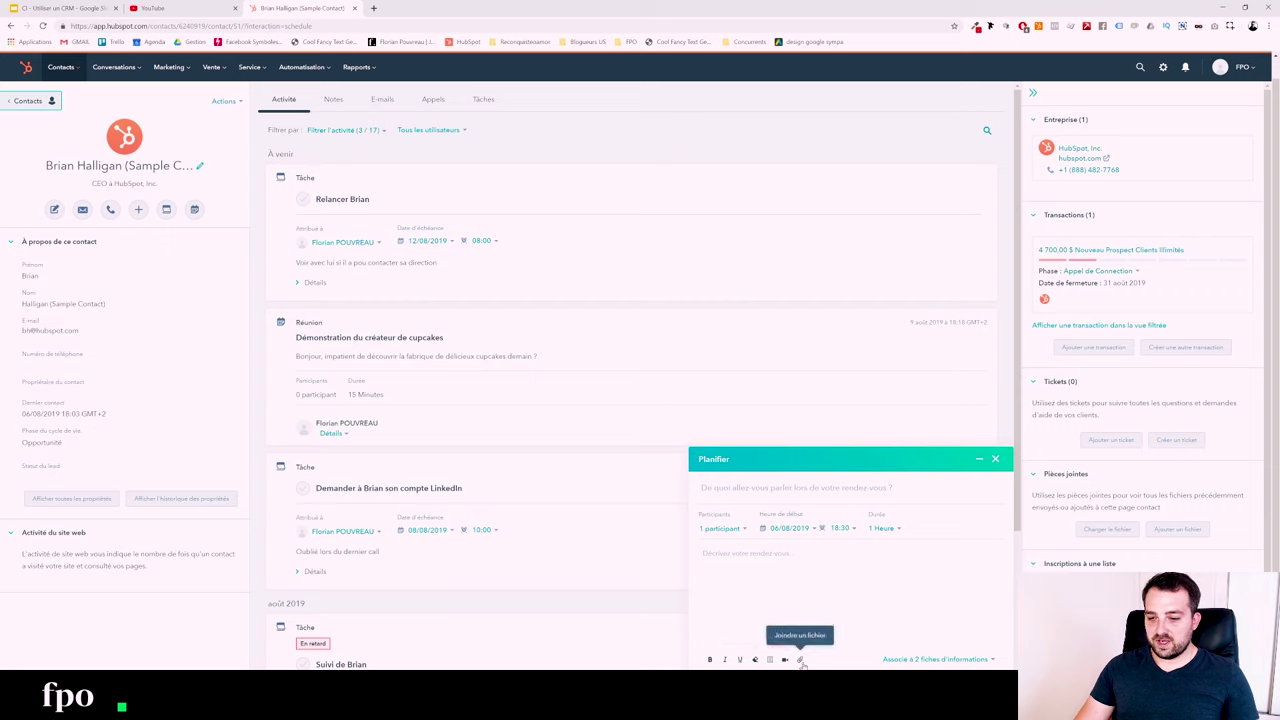
- Check the meeting form's file attachment options and the existing cupcake demonstration meeting, and close the form without scheduling anything
left_click(800, 660)
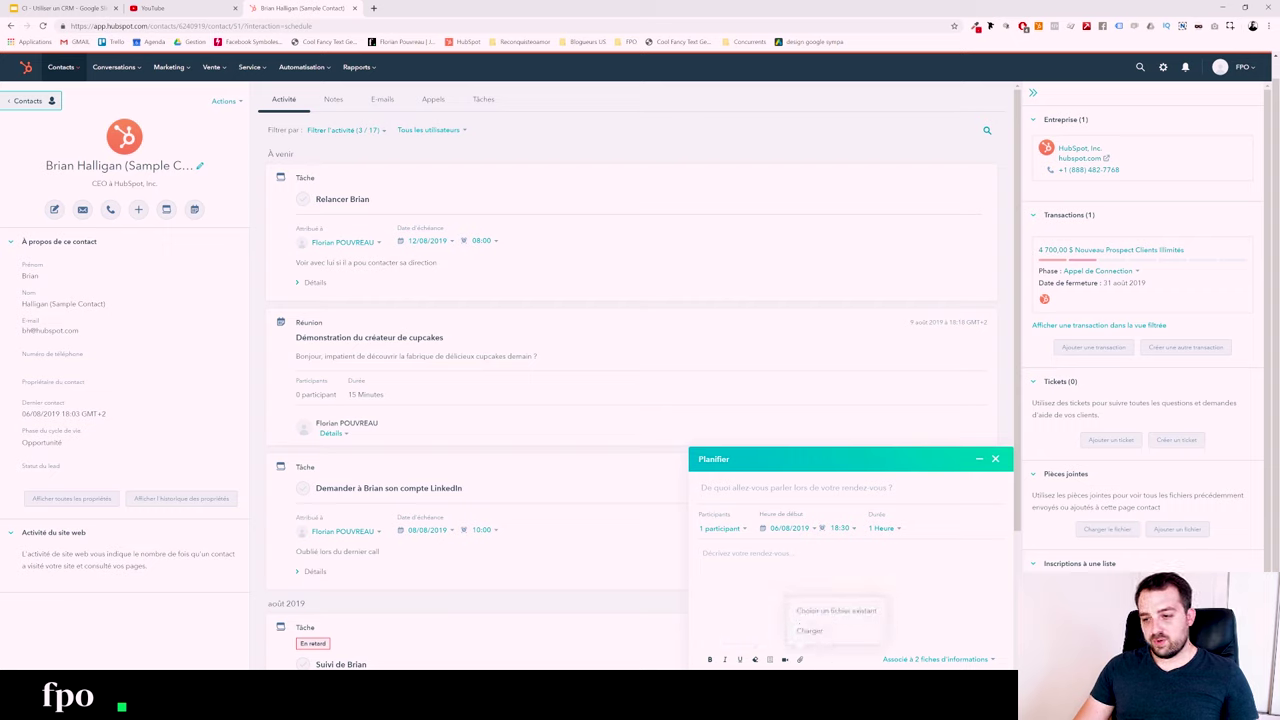
left_click(812, 631)
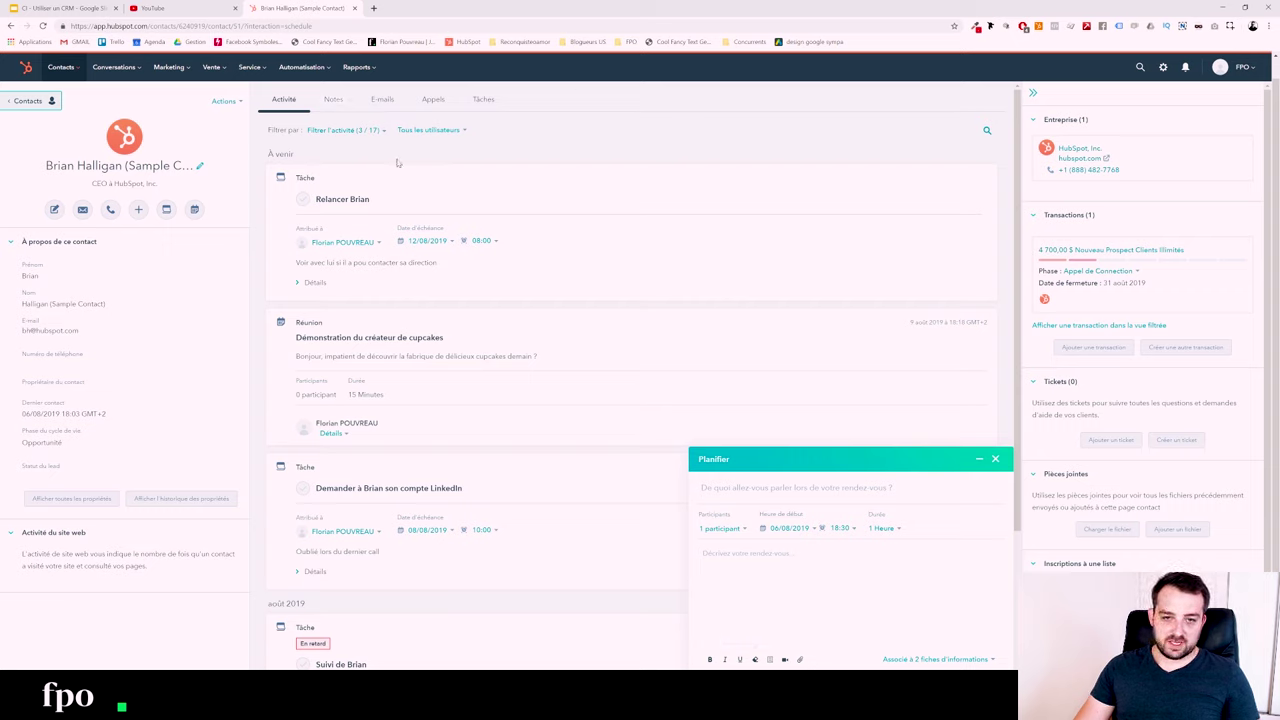
left_click_drag(300, 338, 494, 340)
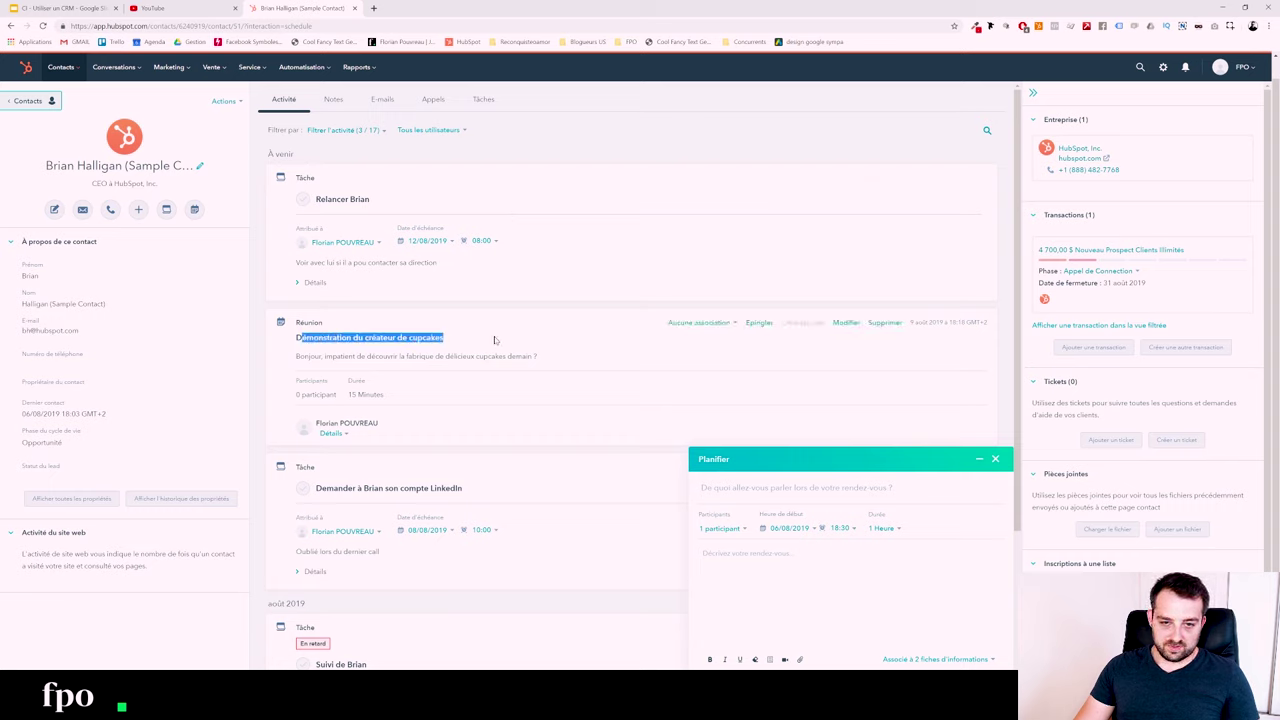
left_click(995, 458)
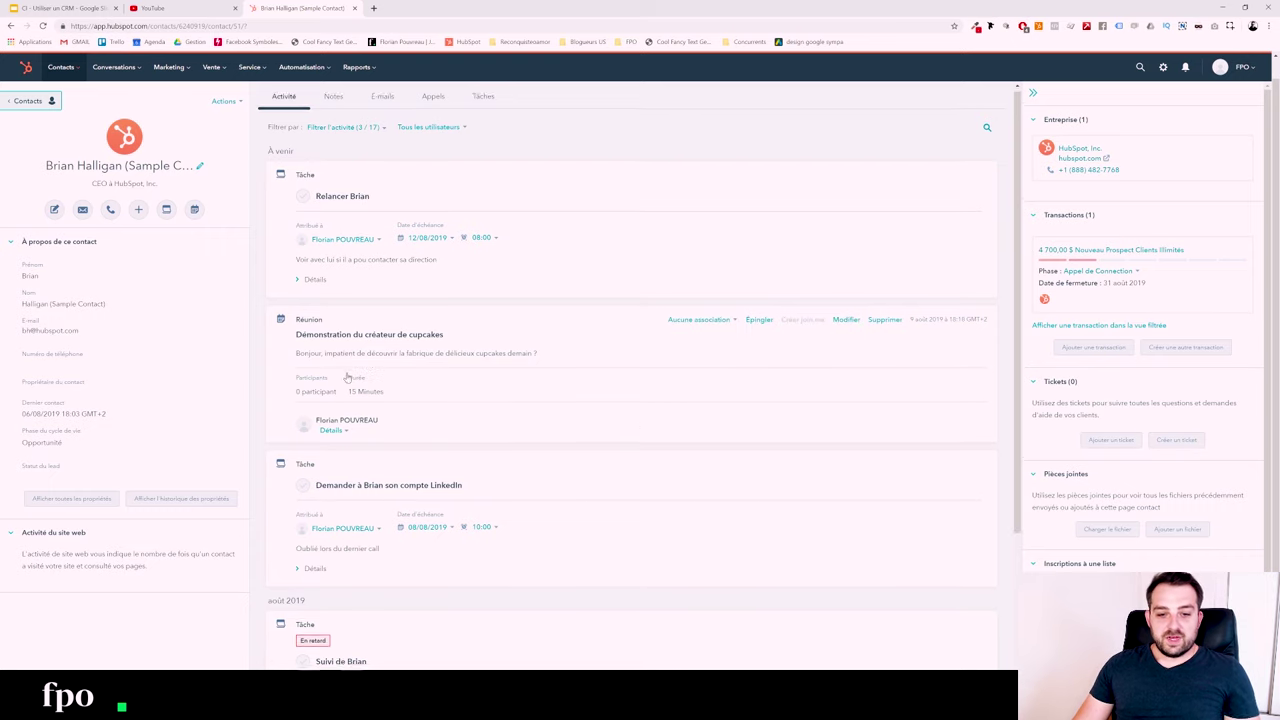
- Open a new e-mail to the contact, resend the confirmation e-mail that verifies the sender's address, and close the form
scroll(380, 410, "down", 1)
scroll(380, 410, "up", 1)
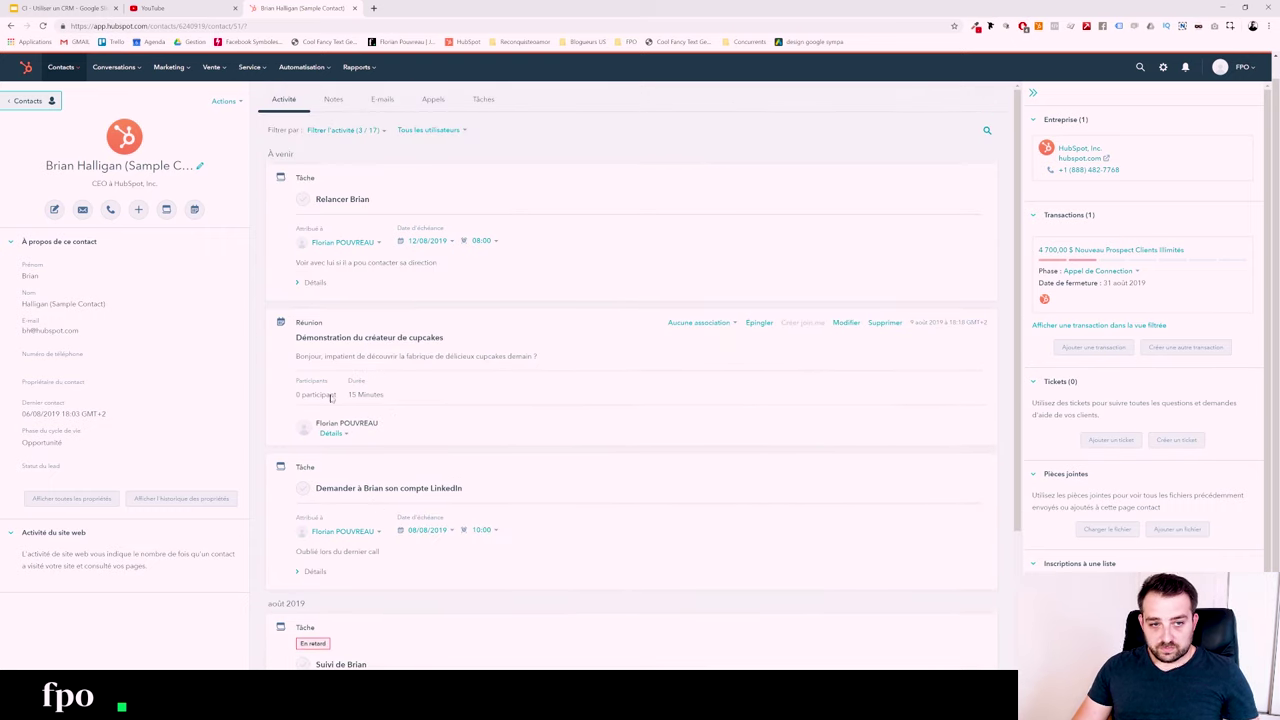
left_click(82, 209)
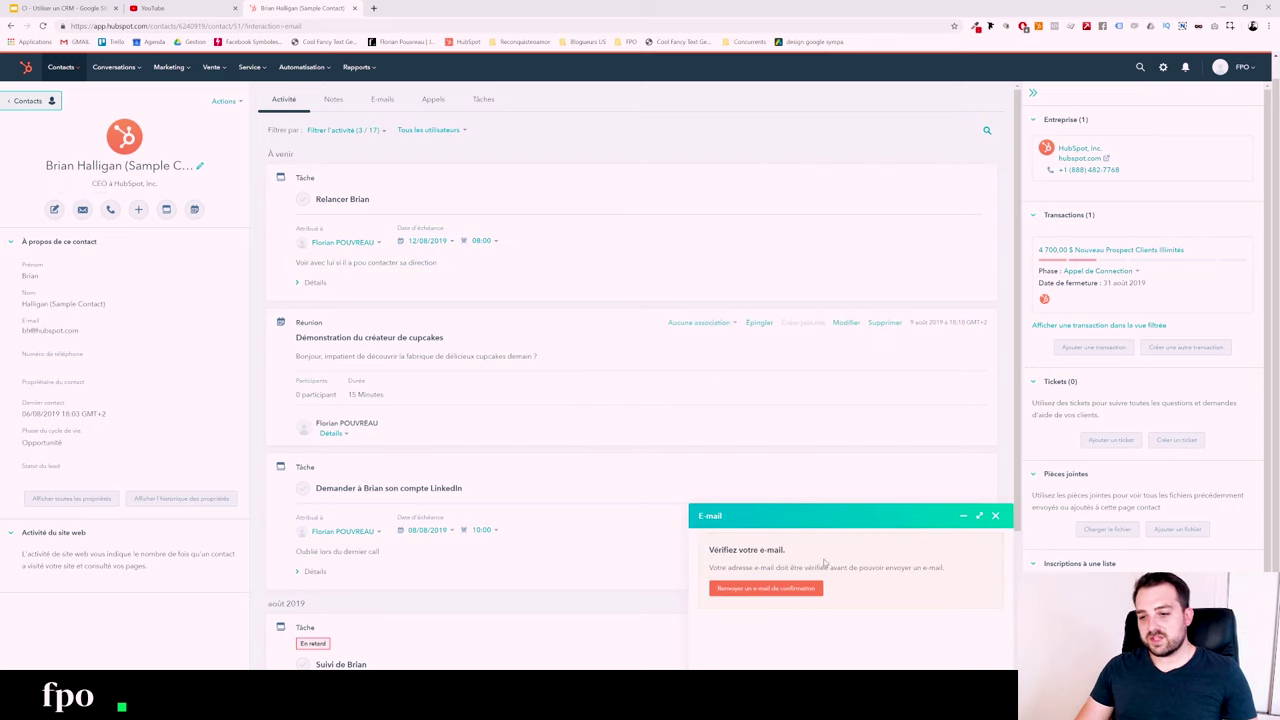
left_click(790, 589)
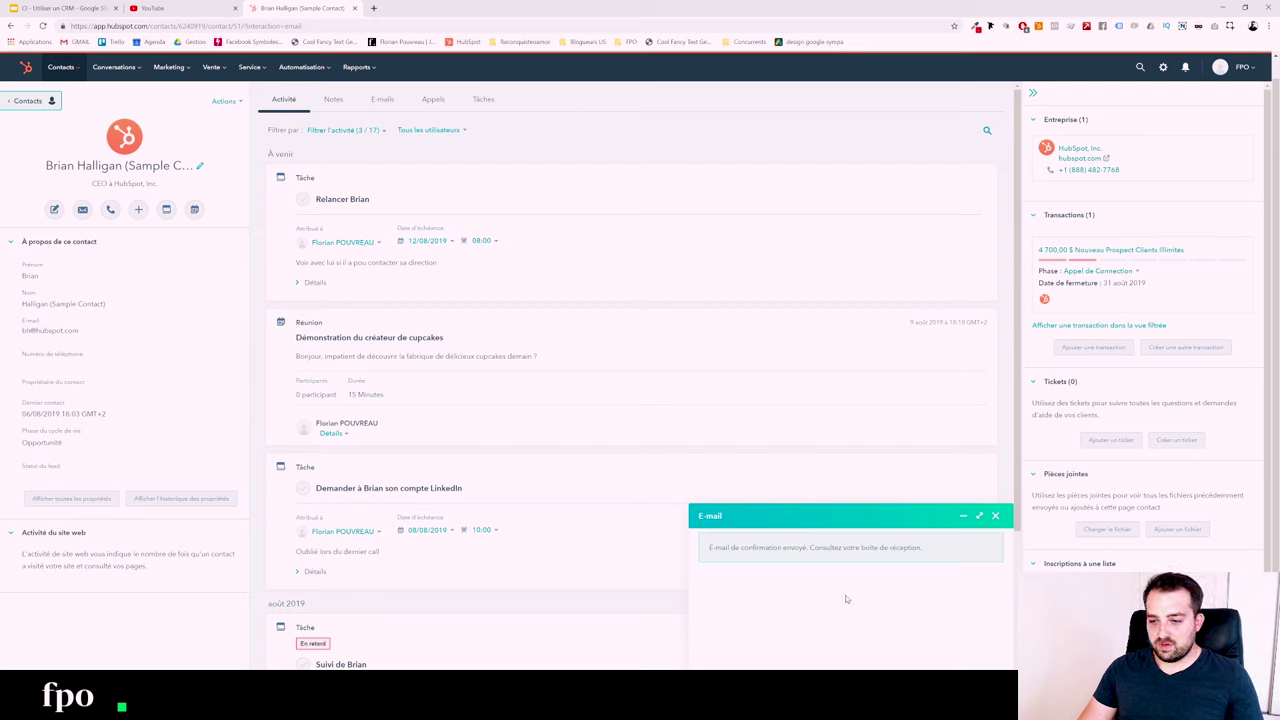
left_click(995, 516)
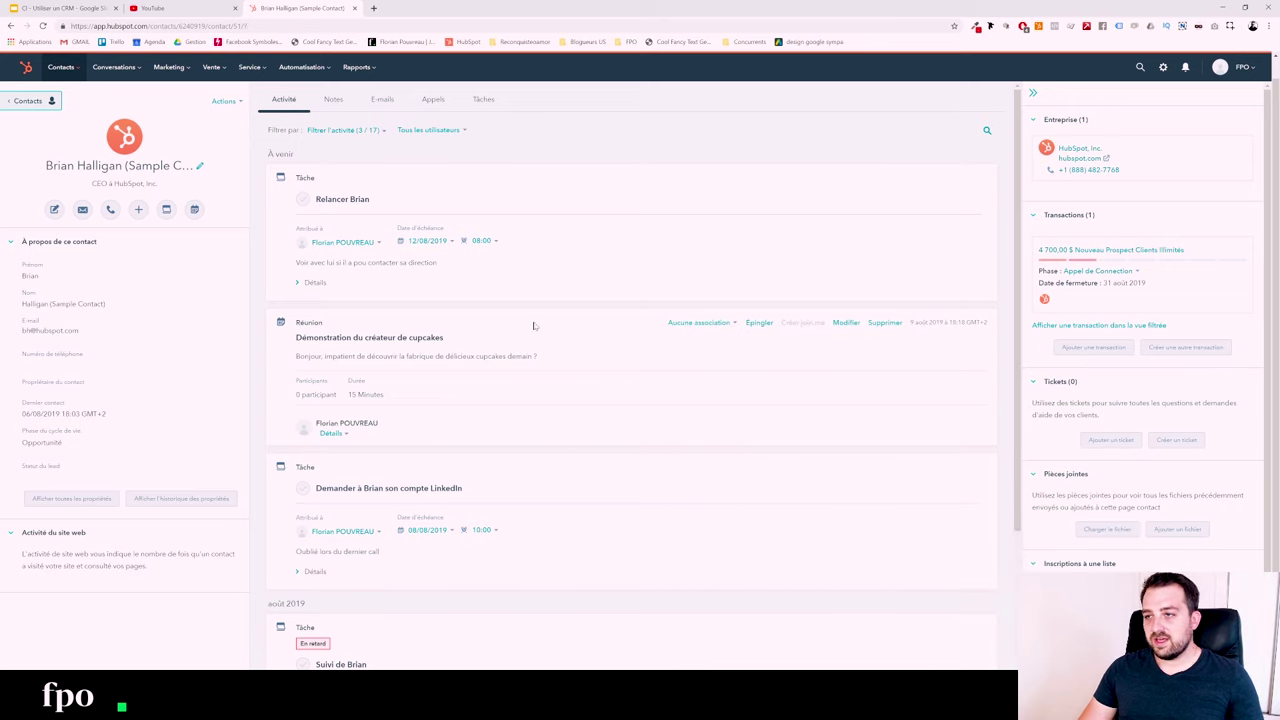
- Open the logged e-mail "Bonjour" on the contact's record, check its knowledge article option, expand it and save it without edits
scroll(480, 340, "down", 3)
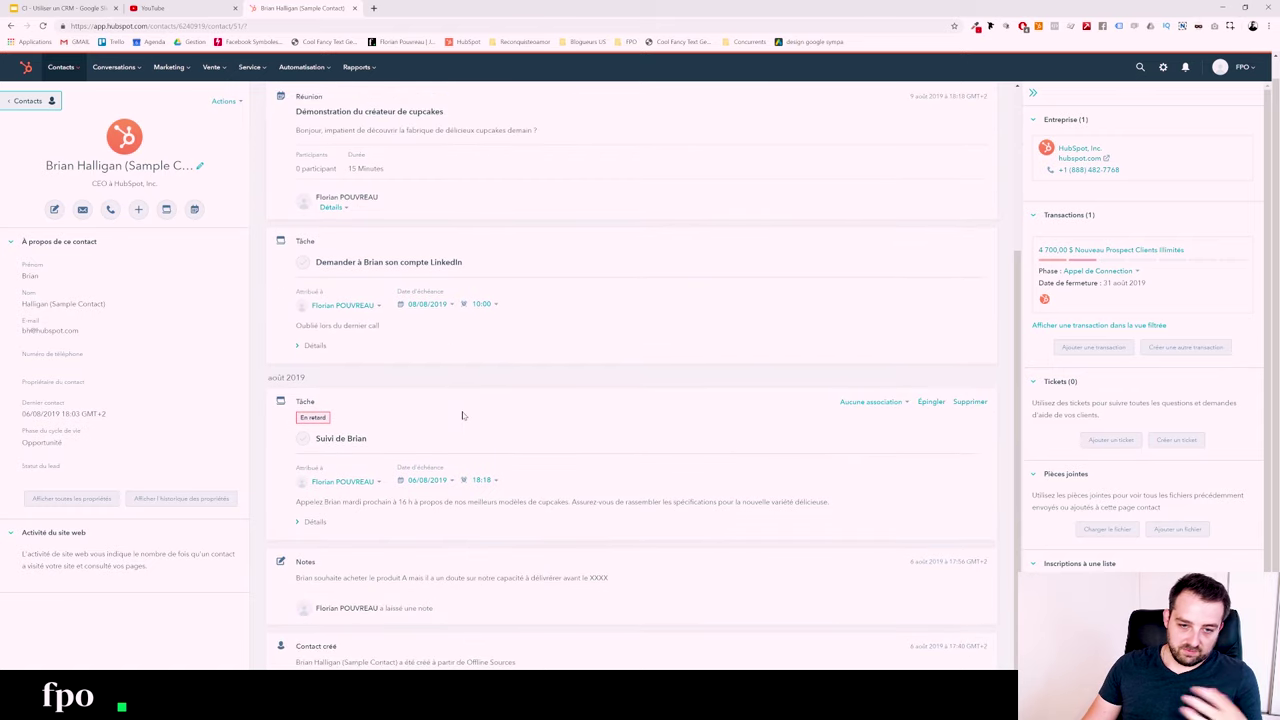
scroll(462, 415, "up", 3)
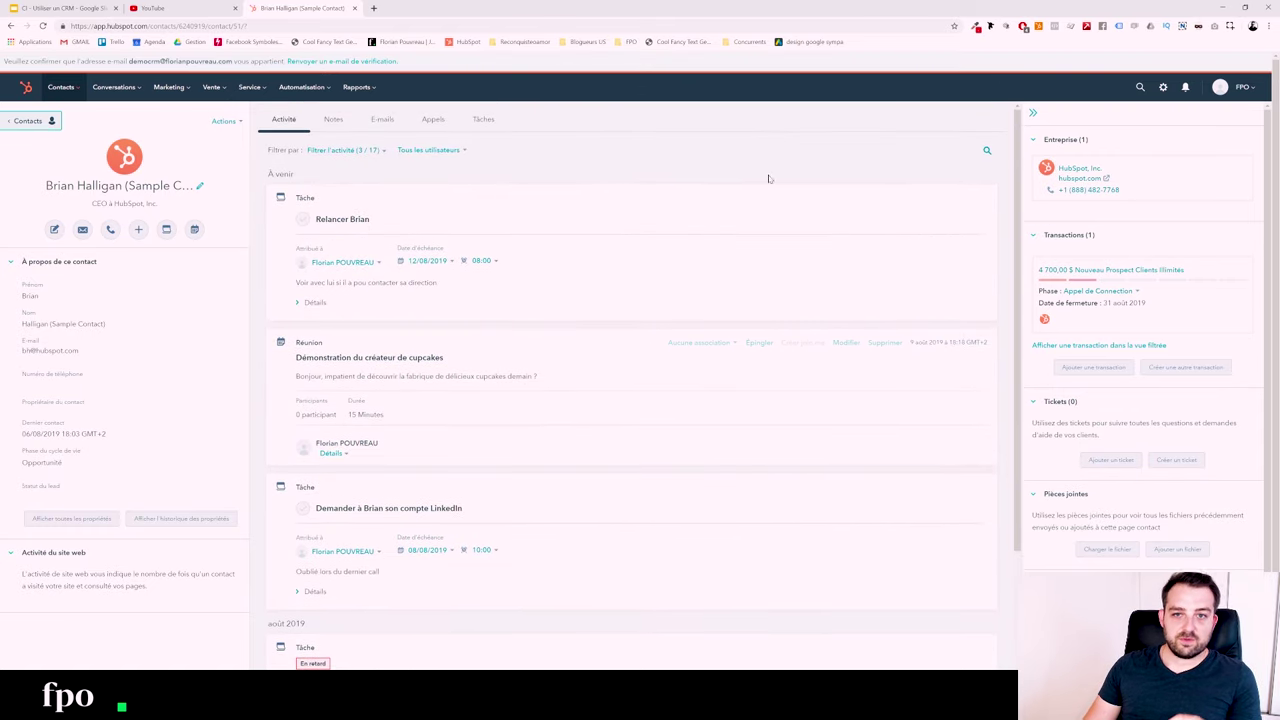
left_click(382, 121)
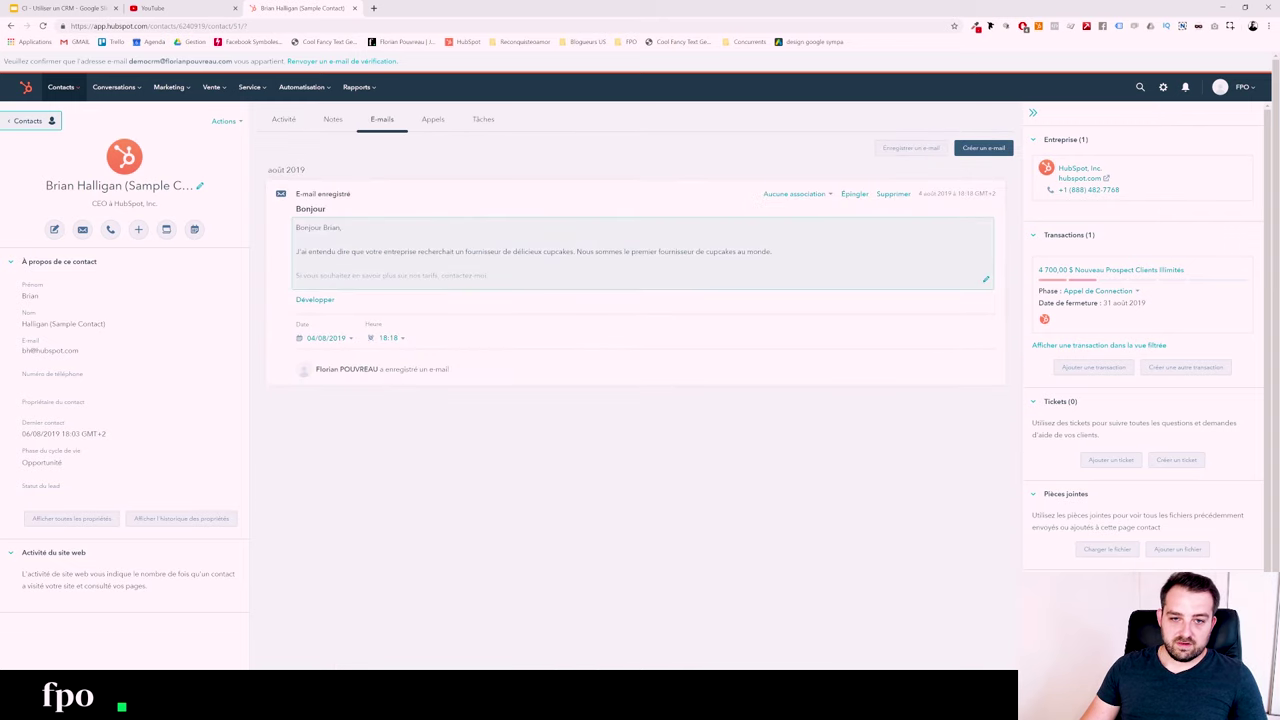
left_click(640, 255)
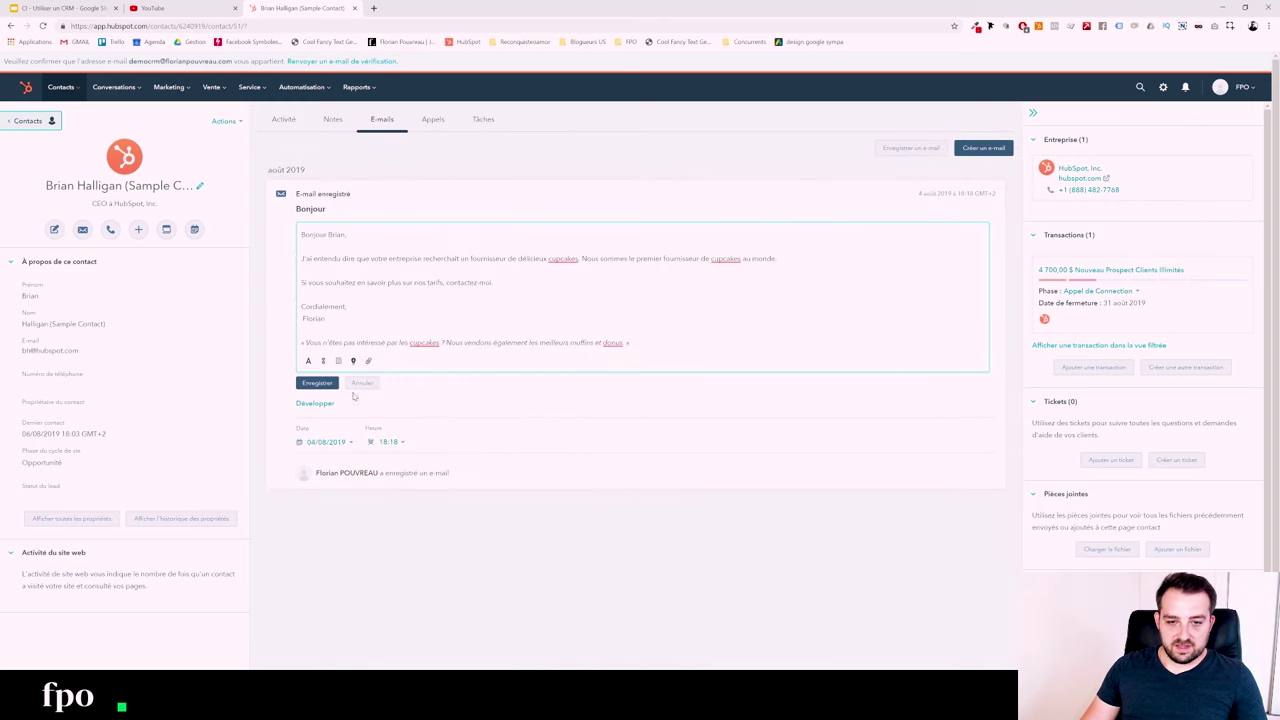
mouse_move(330, 440)
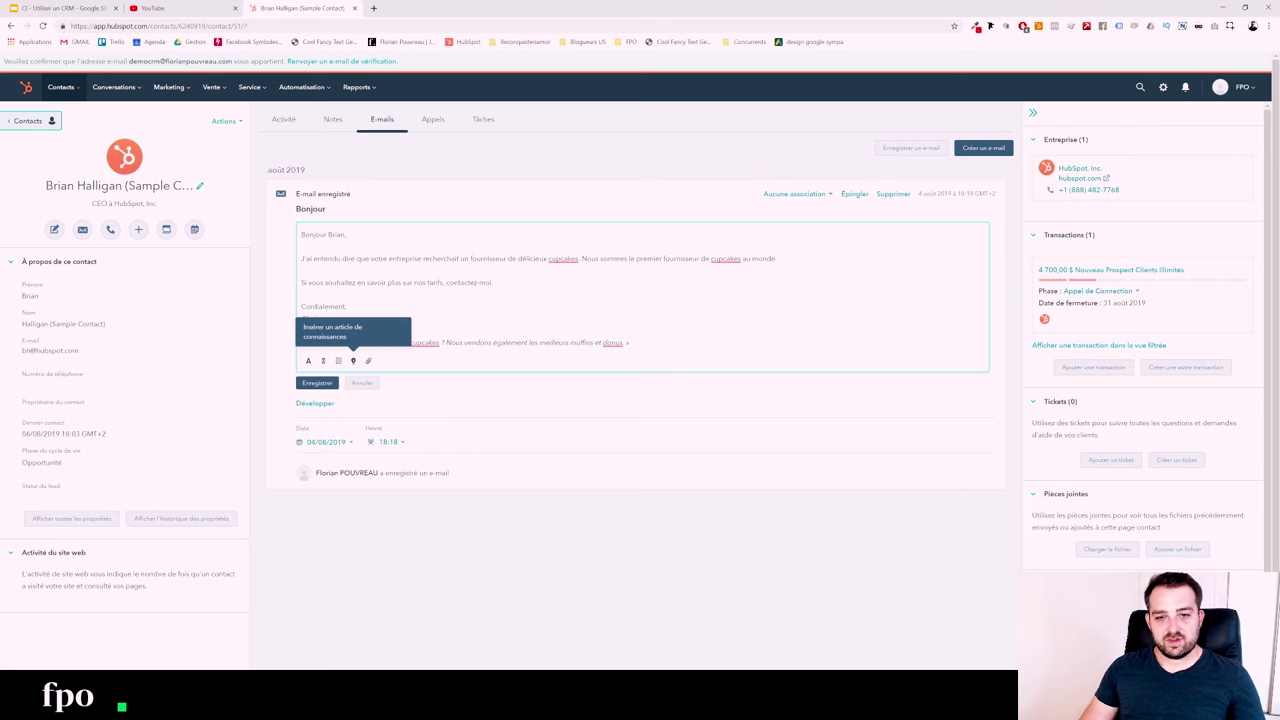
left_click(353, 361)
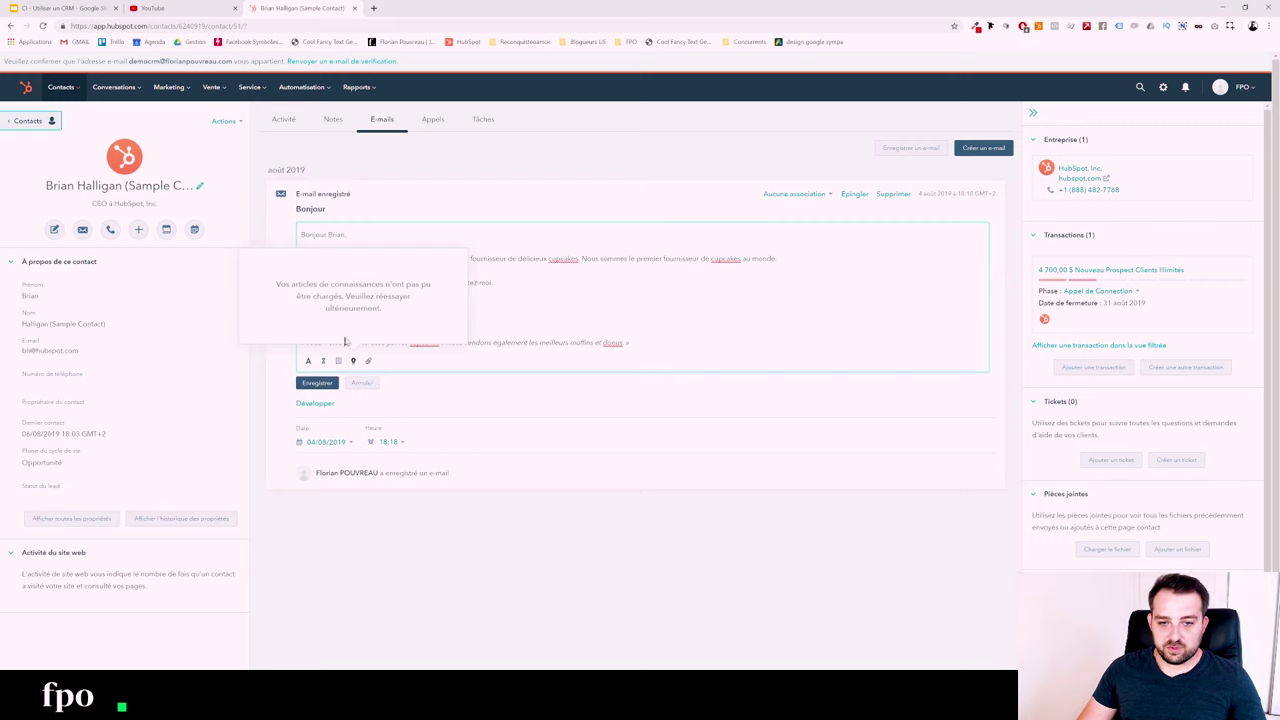
left_click(314, 403)
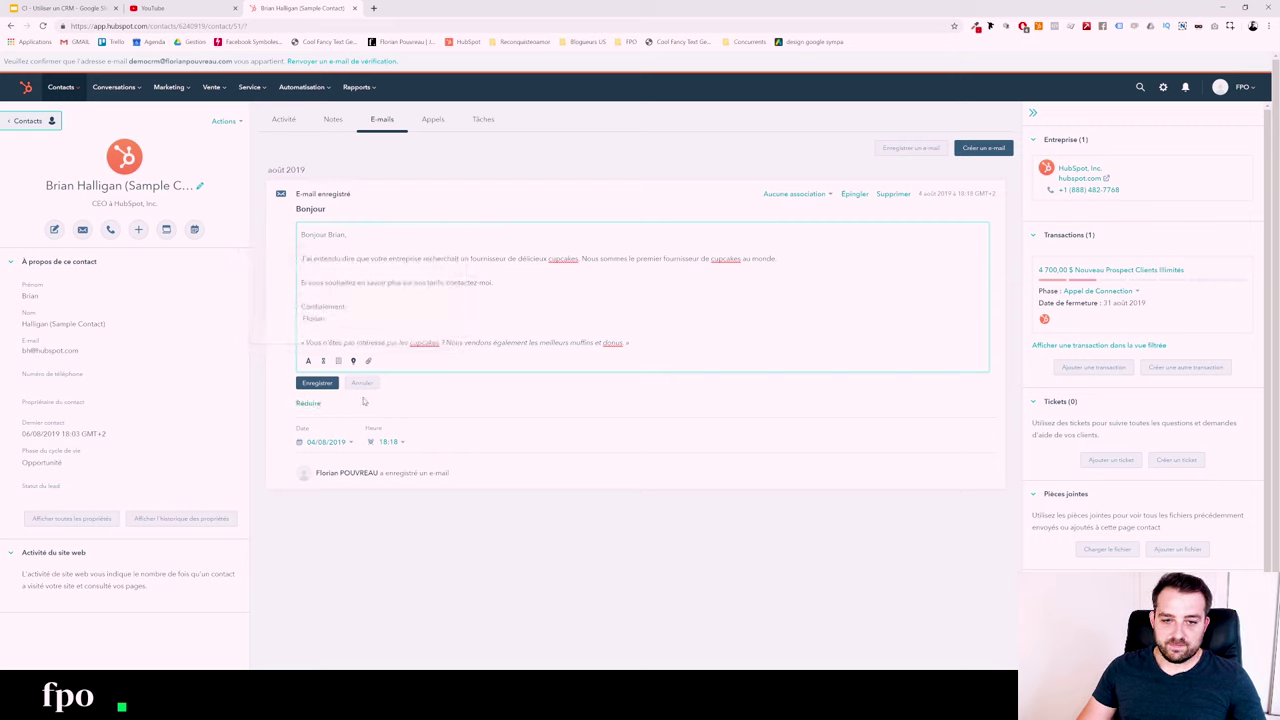
left_click(317, 383)
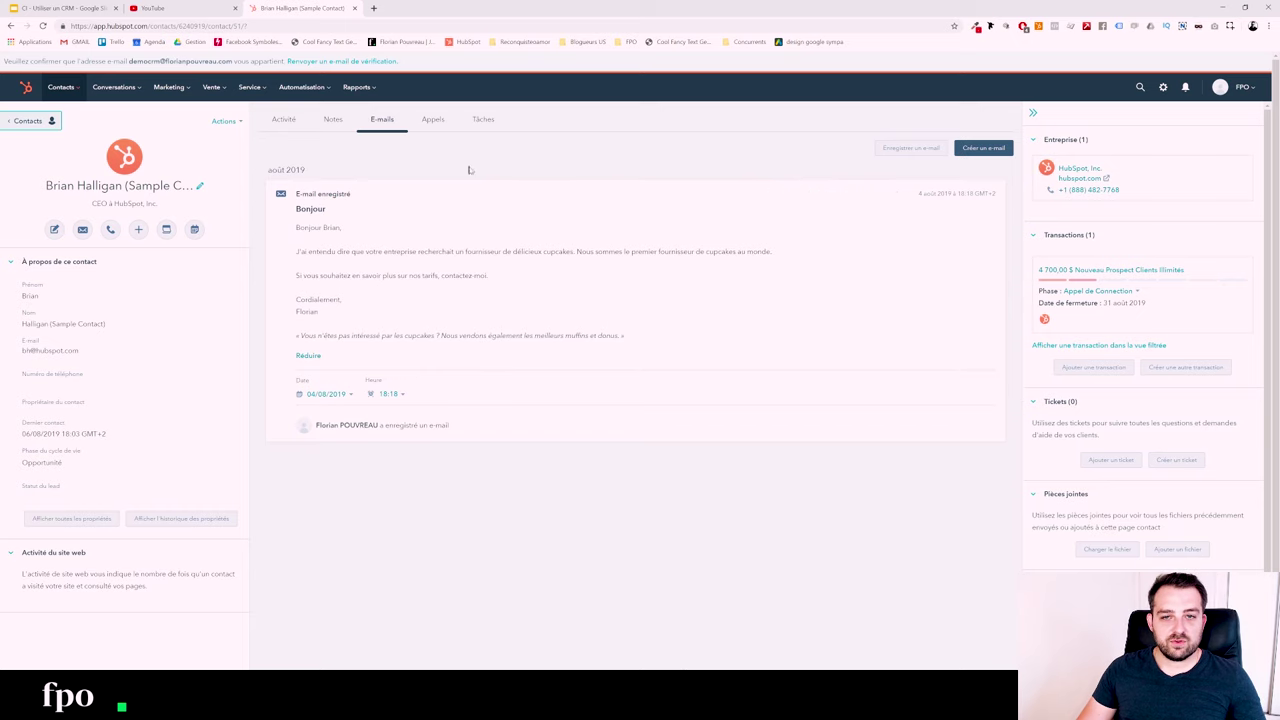
- Log a call on the contact with the outcome "A laissé un message vocal", dated 06/08/2019 at 18:22, without a description
left_click(437, 127)
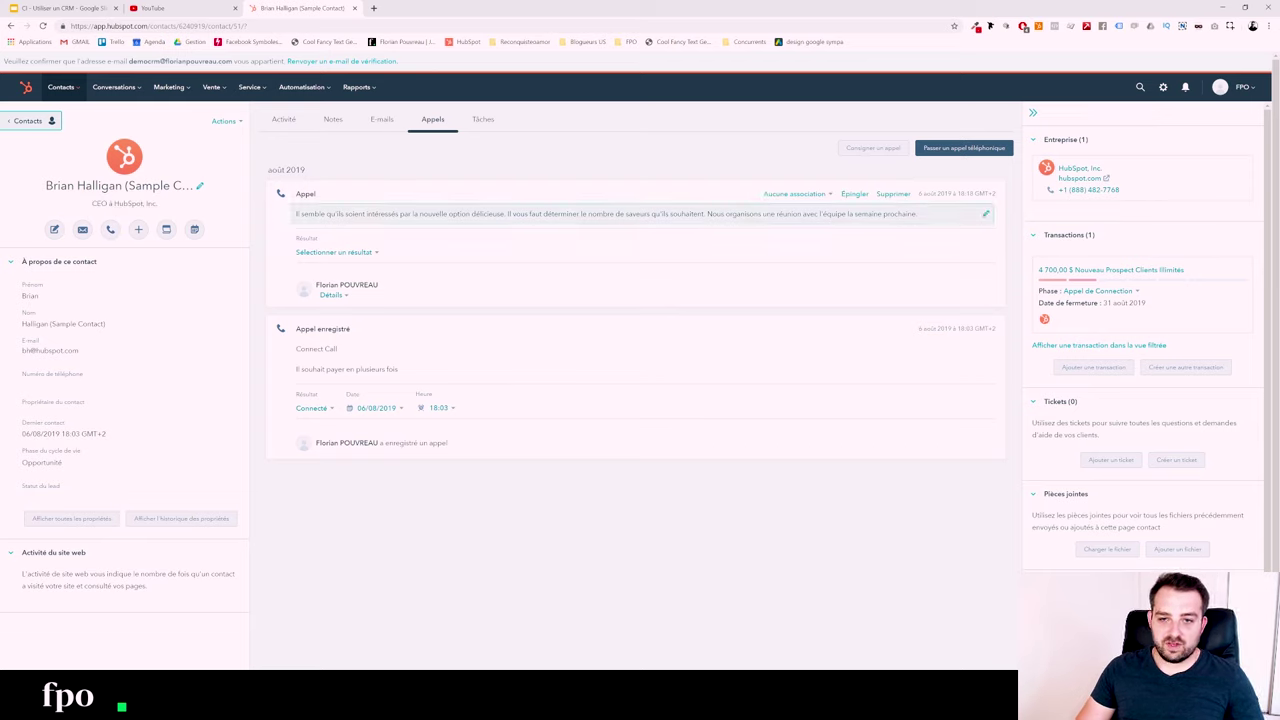
left_click(890, 147)
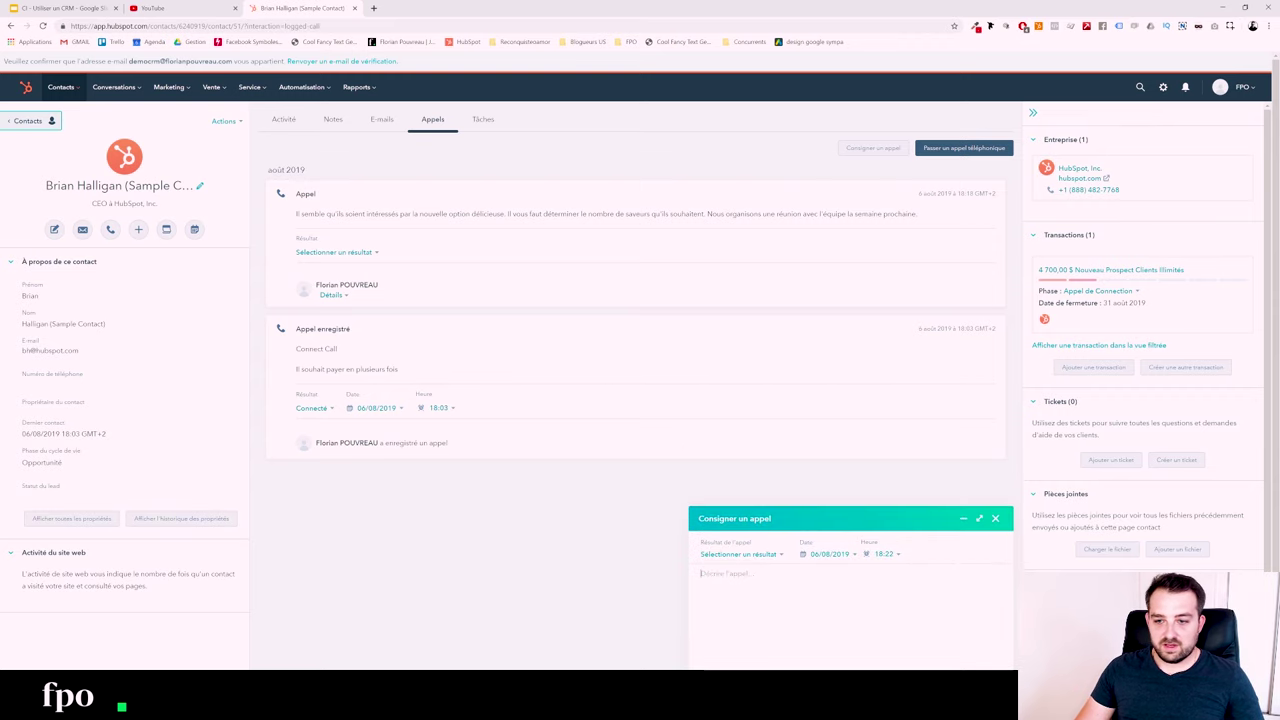
left_click(736, 554)
left_click(720, 497)
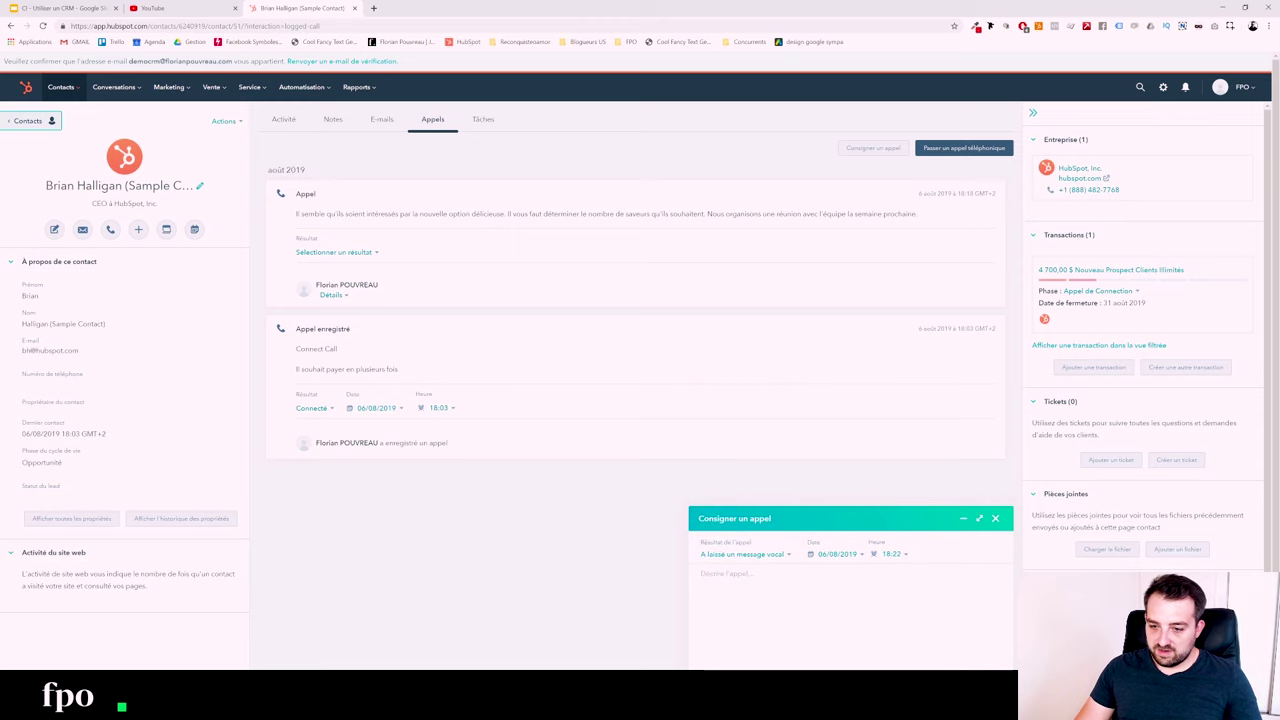
left_click(705, 573)
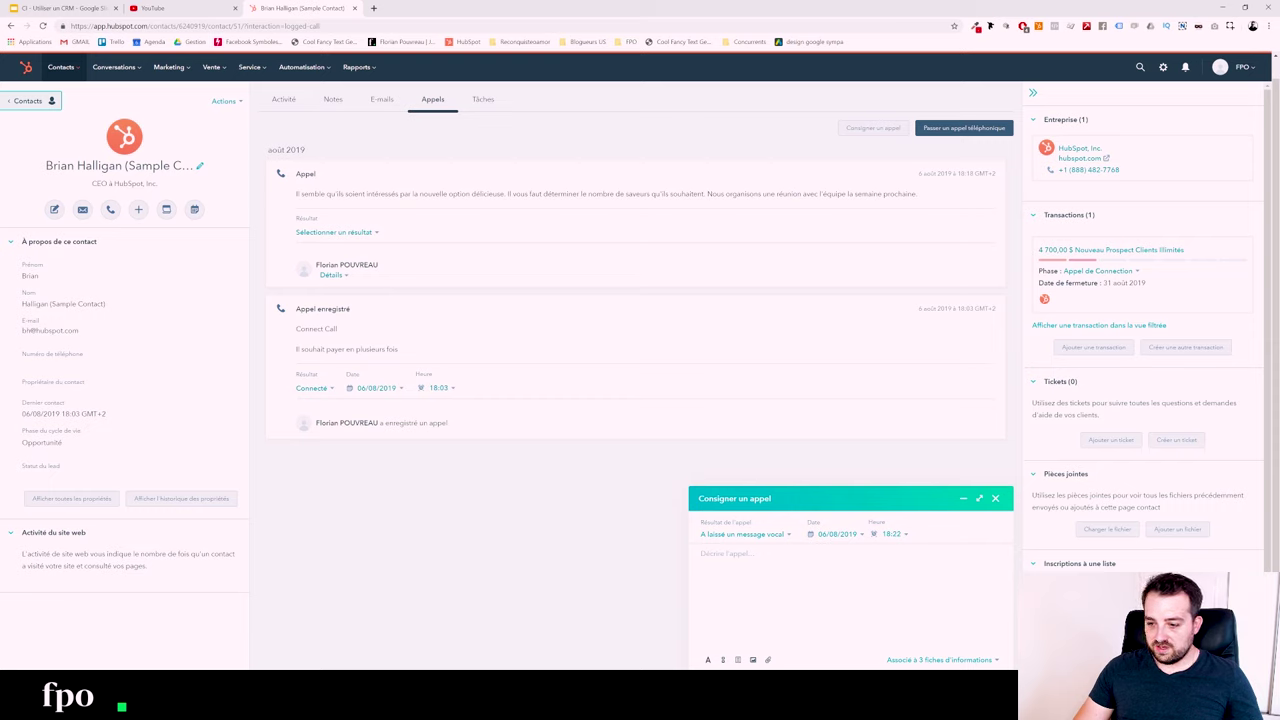
left_click(915, 688)
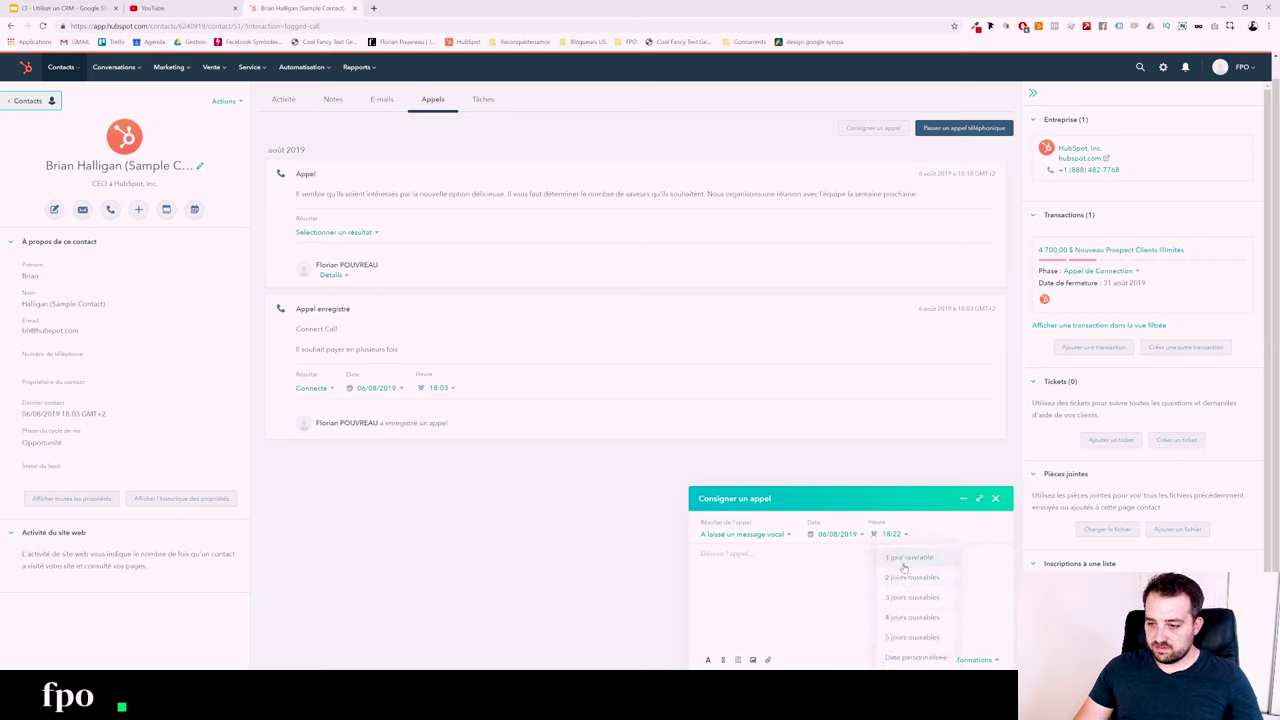
left_click(745, 648)
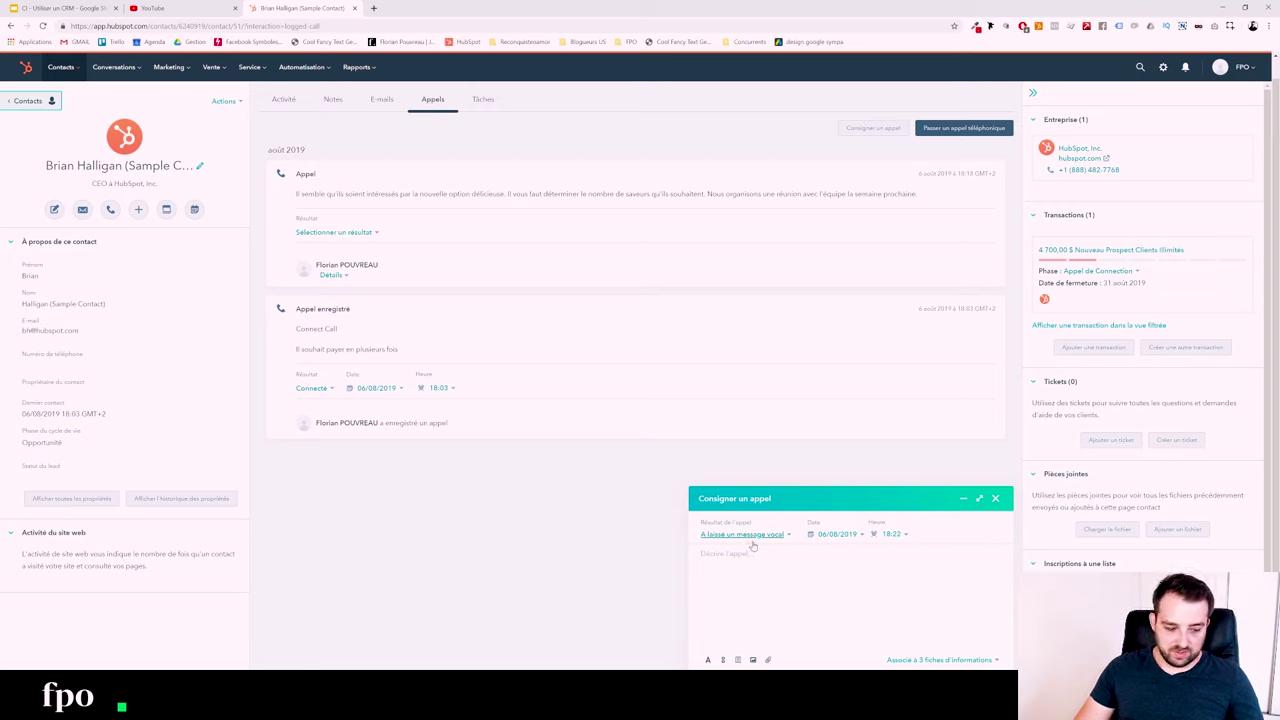
left_click(723, 638)
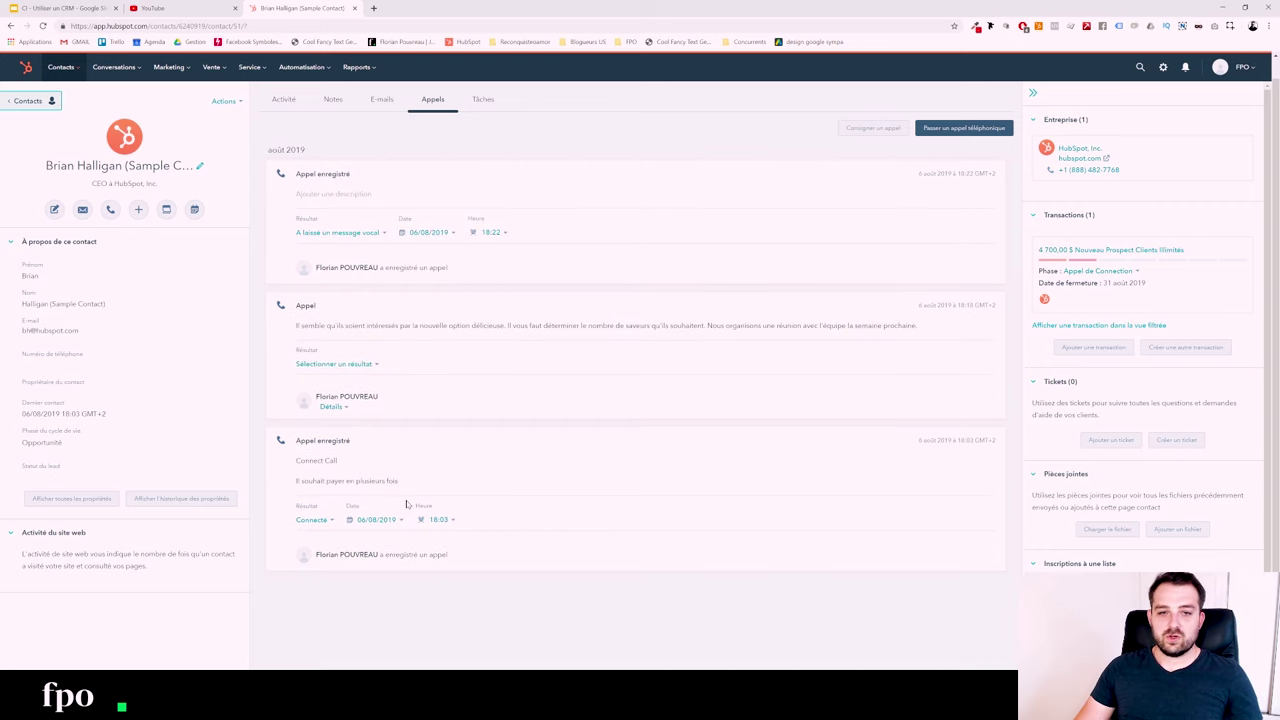
- Show the contact's tasks and mark all three upcoming ones as completed, including the LinkedIn account request
left_click(482, 100)
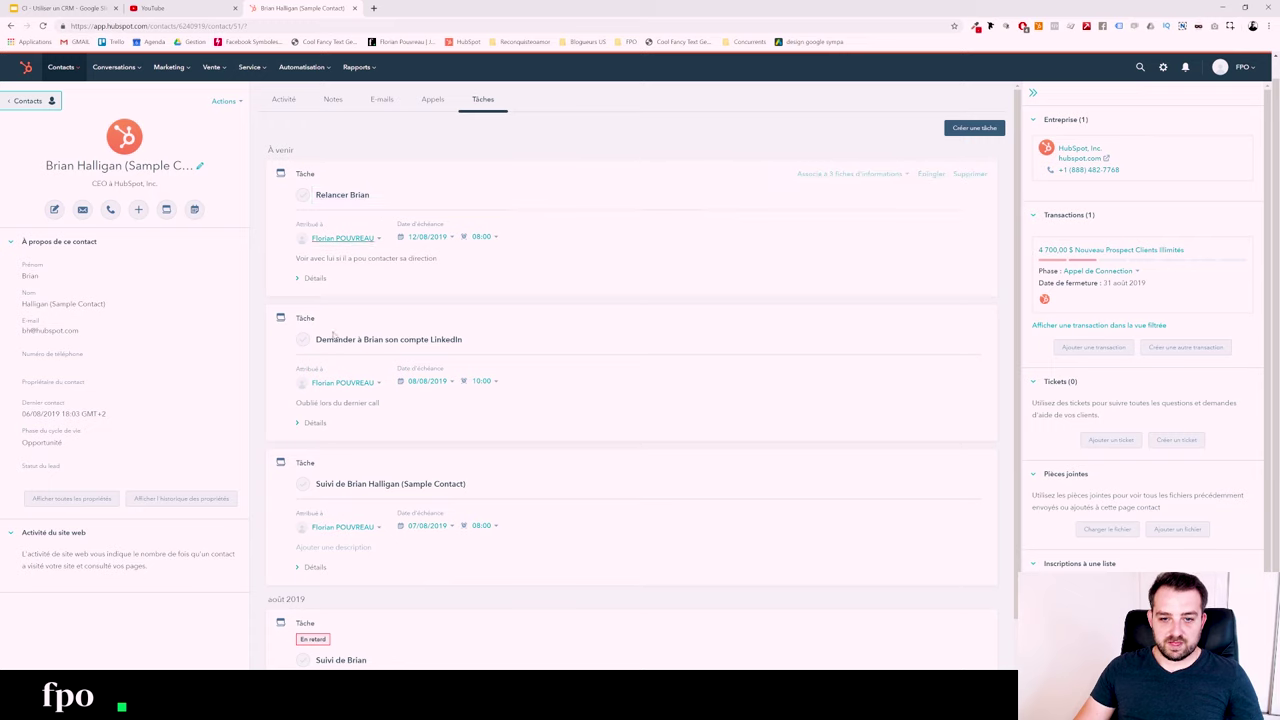
scroll(364, 515, "down", 1)
scroll(363, 520, "up", 1)
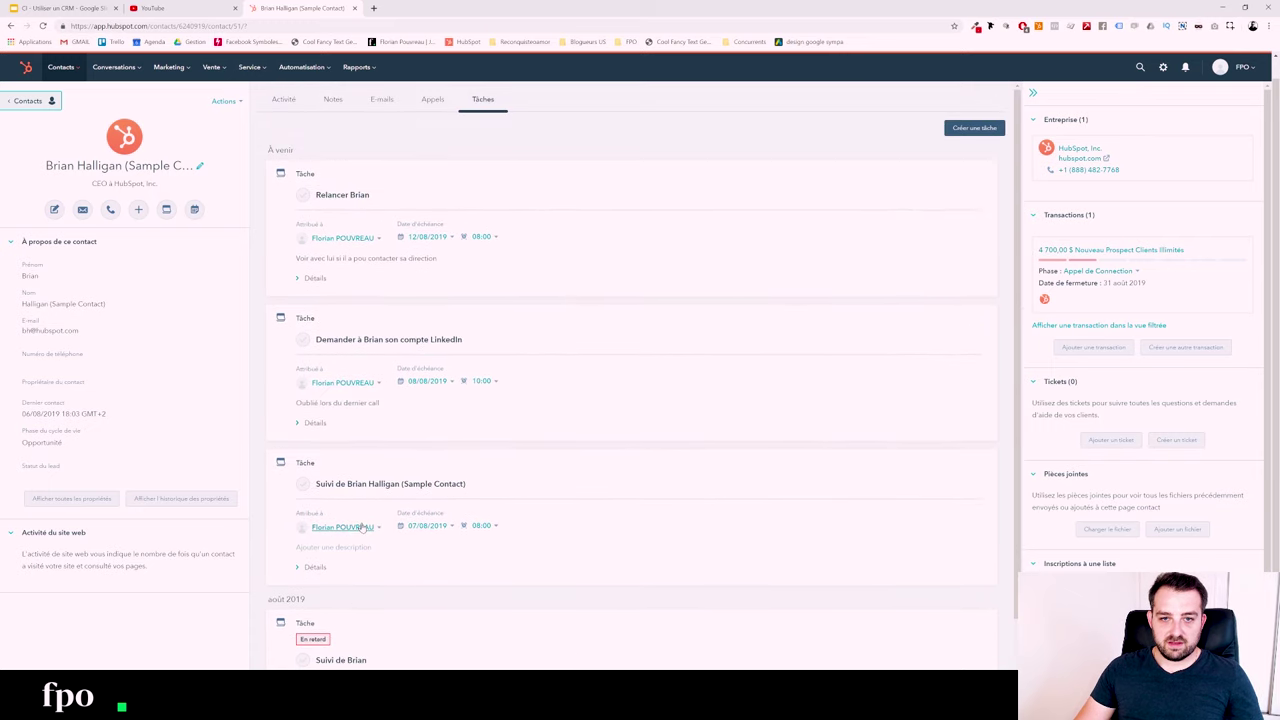
mouse_move(363, 527)
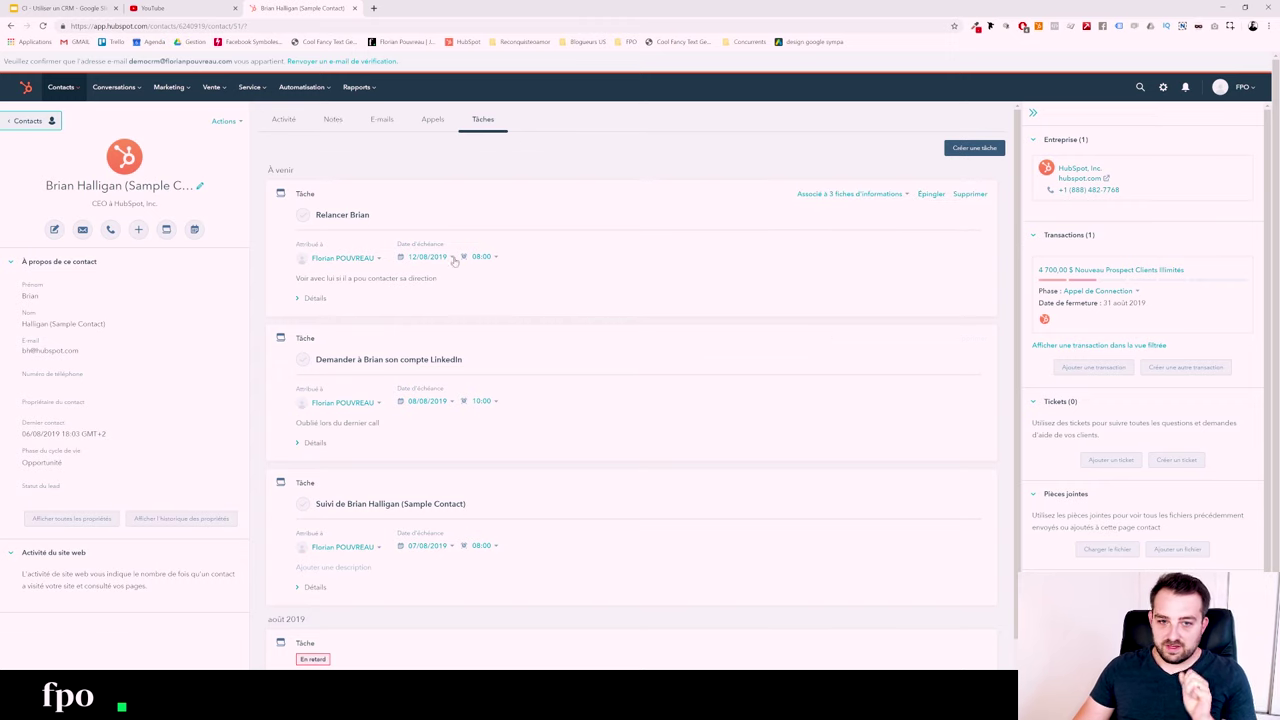
left_click(303, 214)
left_click(303, 441)
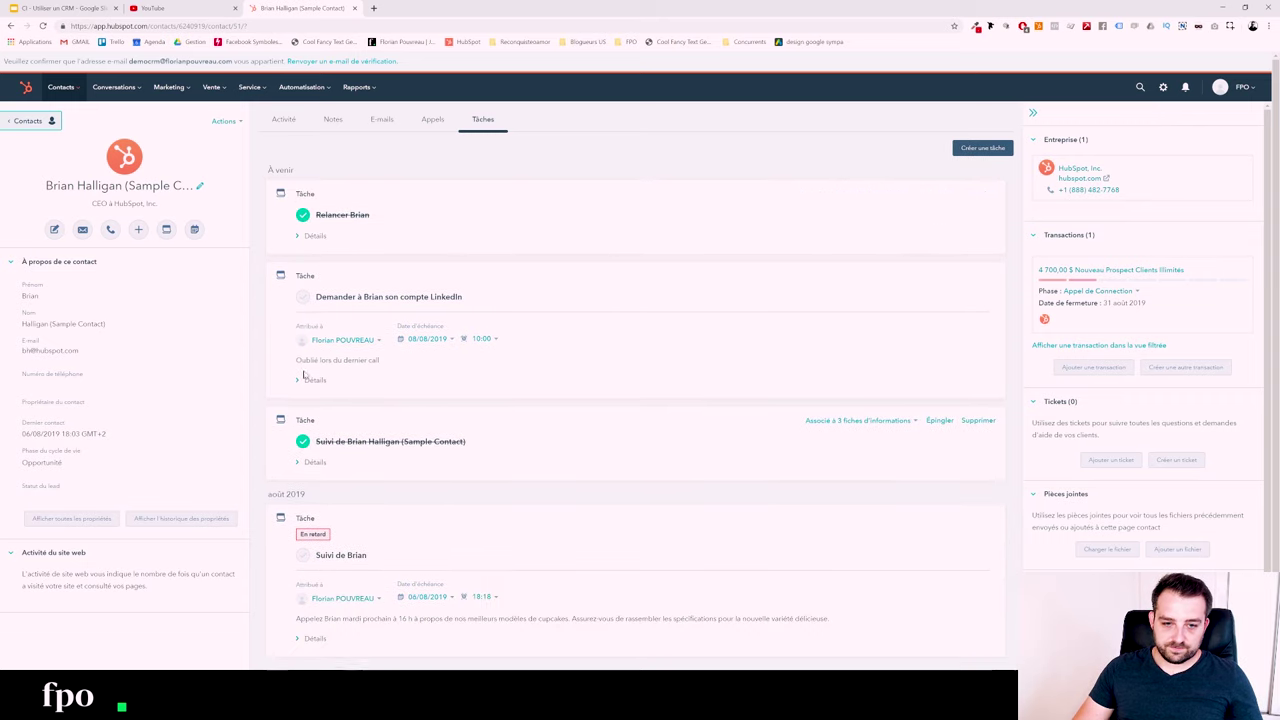
left_click(303, 296)
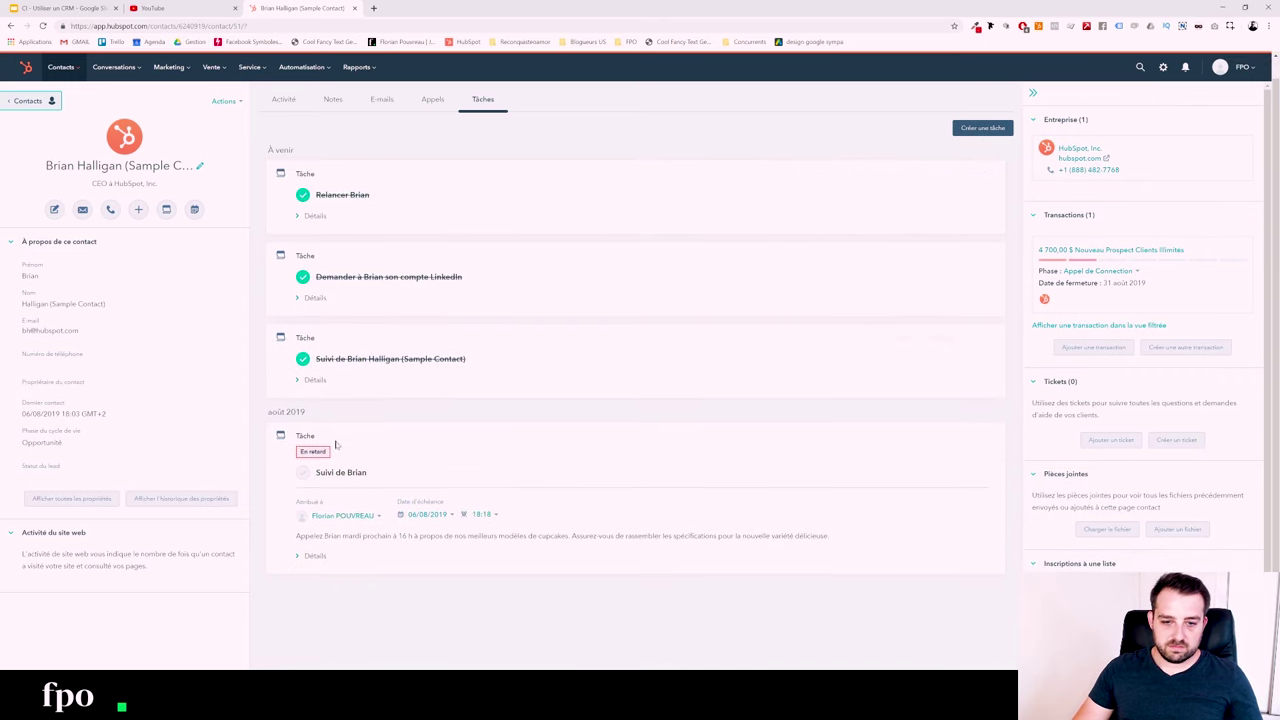
- Mark the overdue August follow-up task as completed and reopen it
left_click(299, 474)
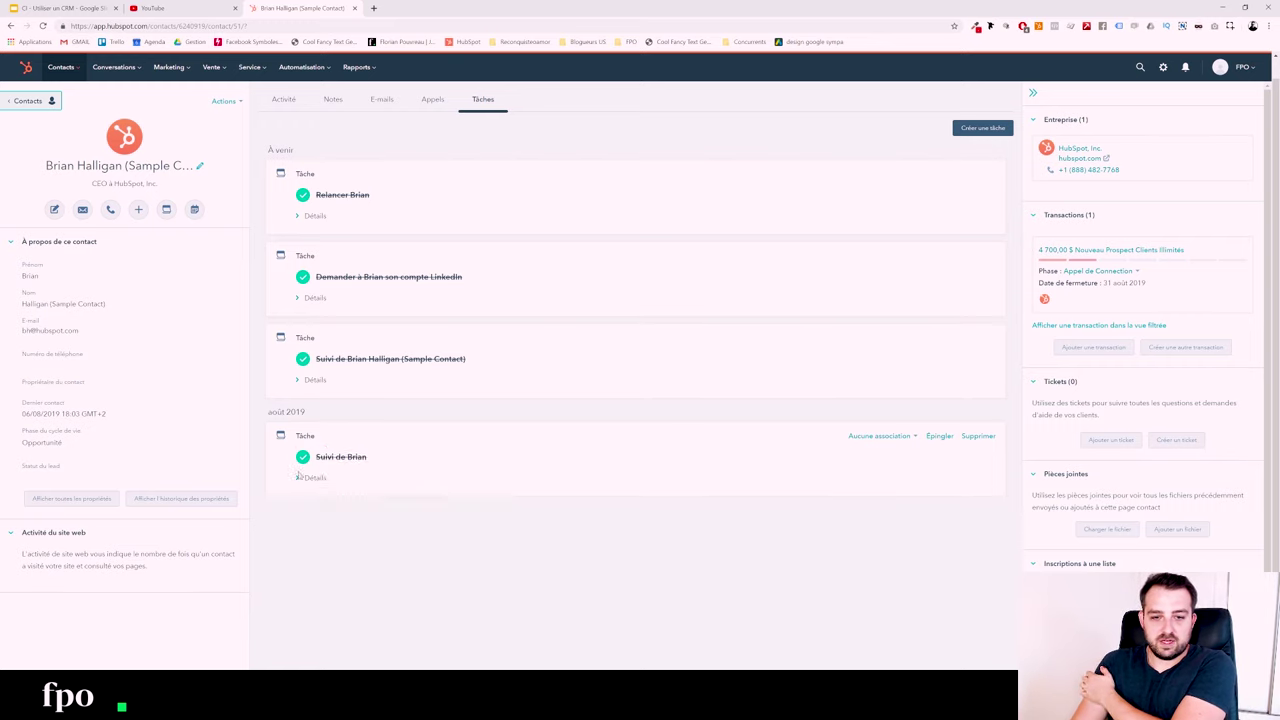
left_click(299, 474)
left_click(299, 474)
left_click(299, 474)
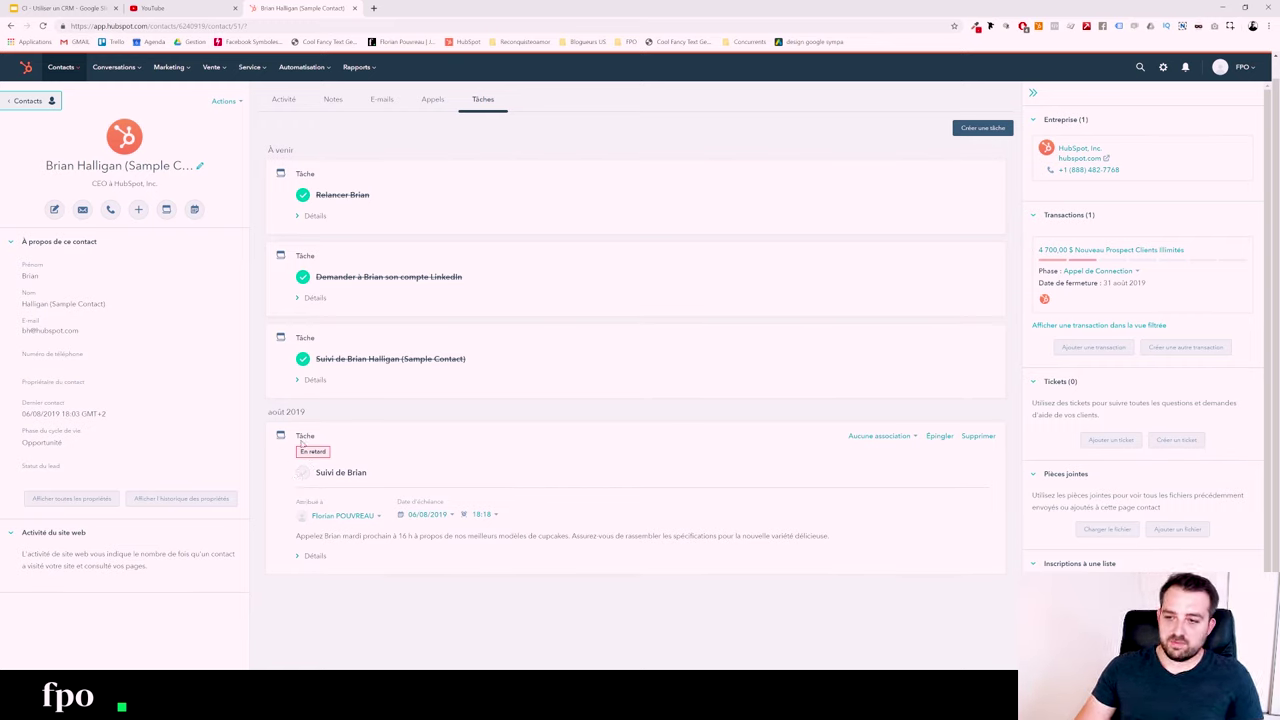
- Review the contact's calls, e-mails, notes and overall activity history in turn
left_click(430, 100)
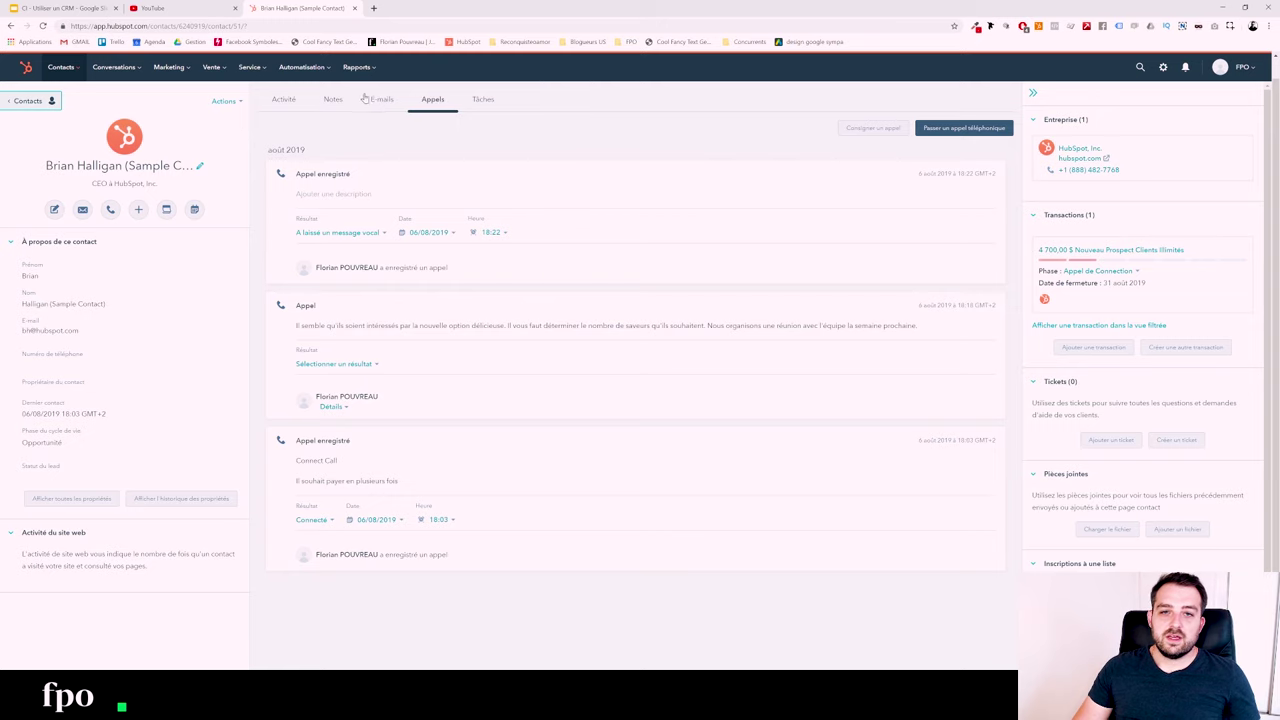
left_click(382, 100)
left_click(333, 100)
left_click(286, 101)
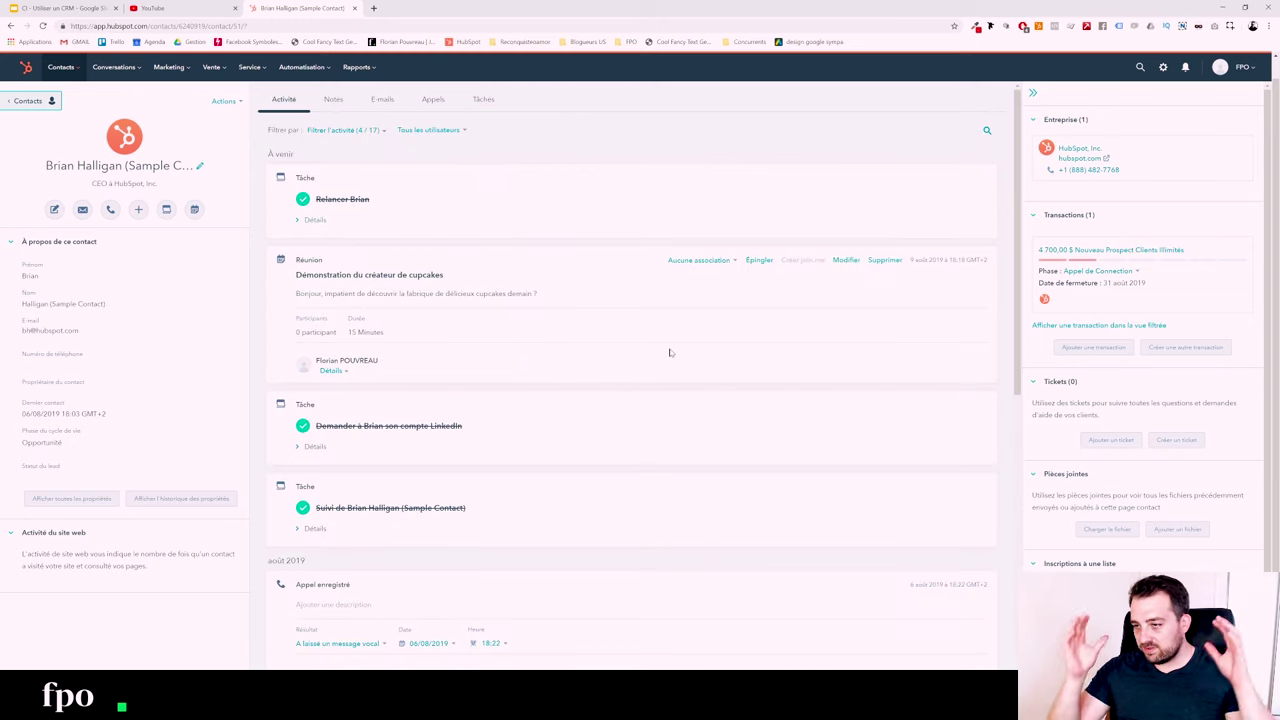
- Open the deals board (Transactions) and examine the sales pipeline's stages, from Formulaire through Closing to Client
left_click(213, 67)
left_click(218, 97)
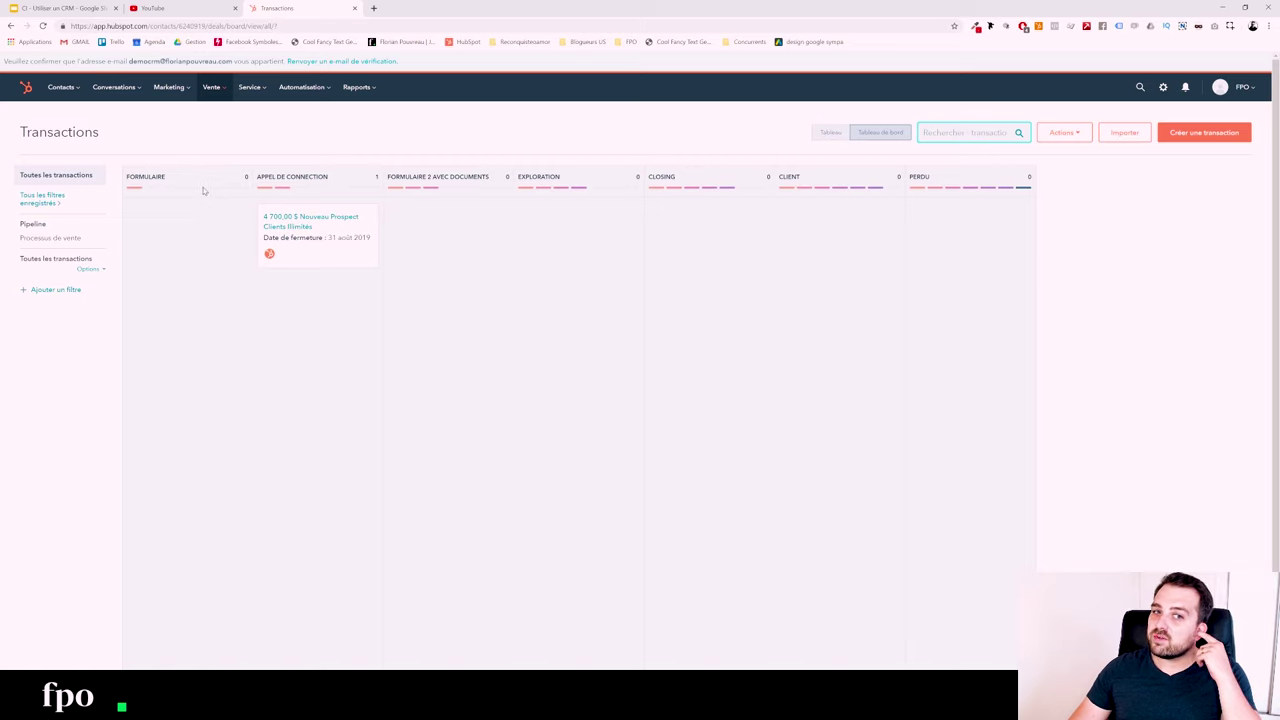
left_click(183, 182)
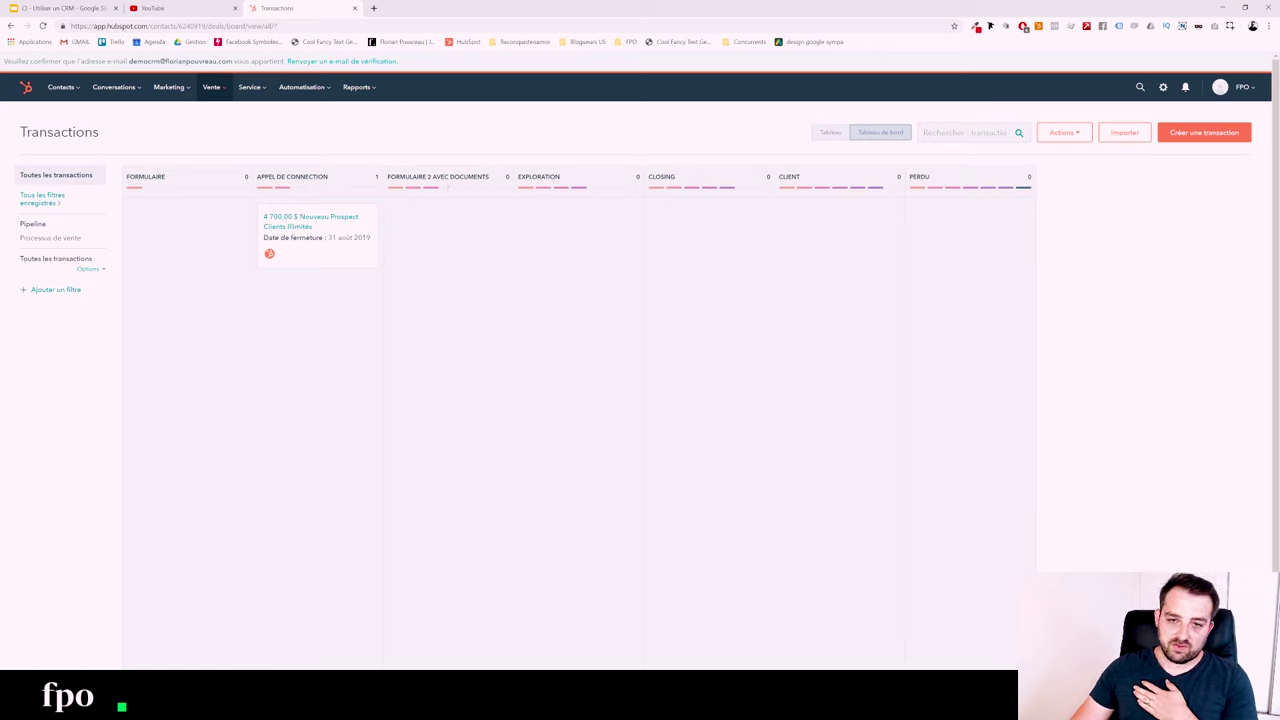
left_click_drag(447, 187, 457, 277)
left_click(457, 277)
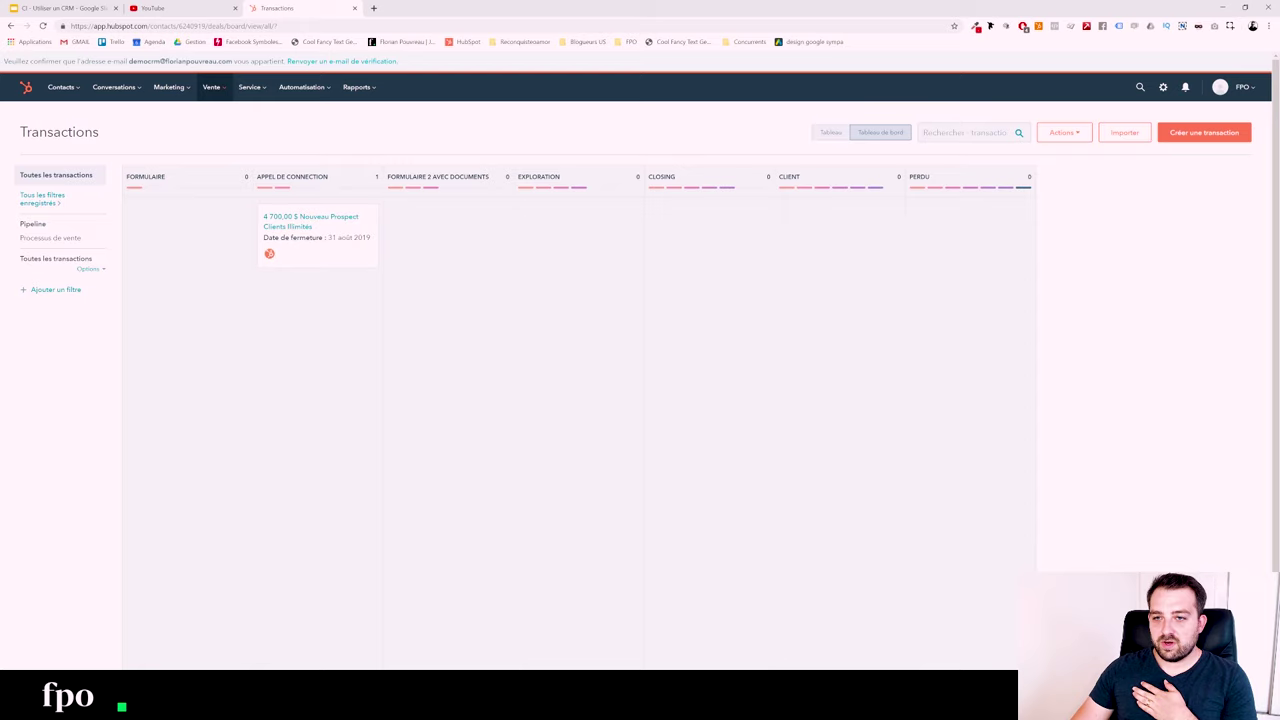
left_click_drag(660, 177, 703, 178)
left_click(792, 164)
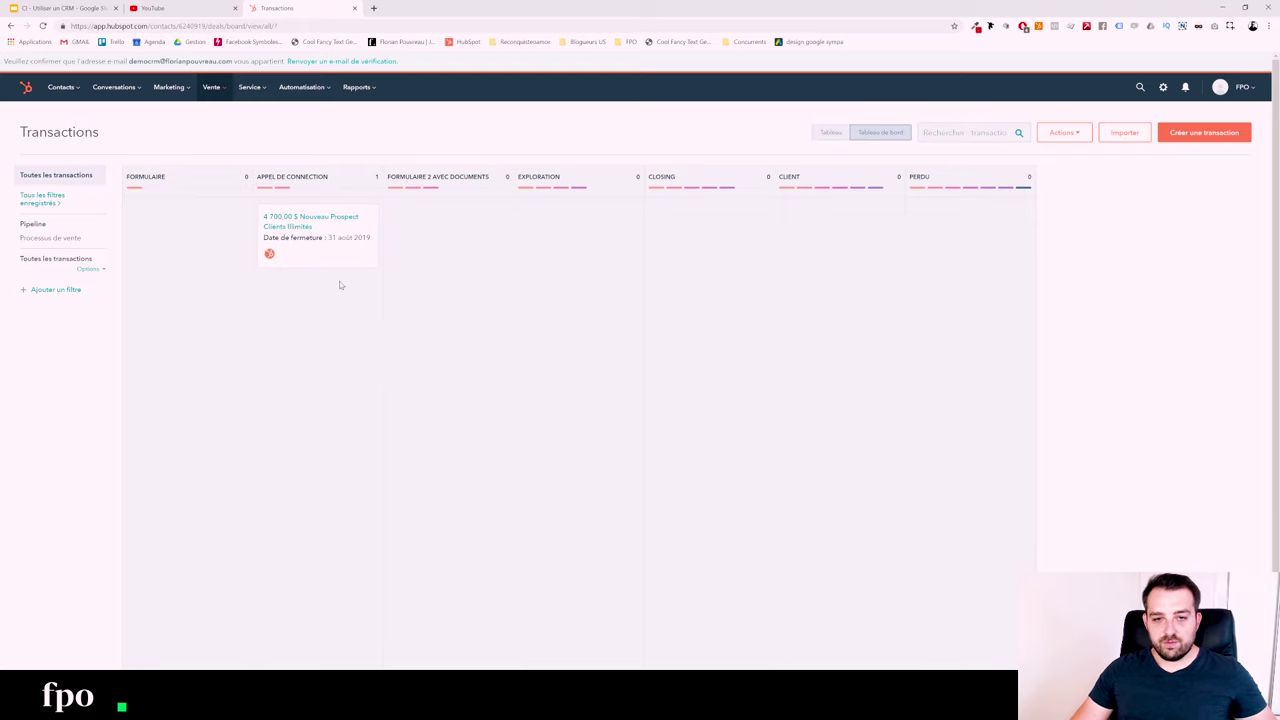
- Start a new deal named with the contact's first name plus "veut acheter la cupcake machine" and set its amount to 12850
left_click(1214, 132)
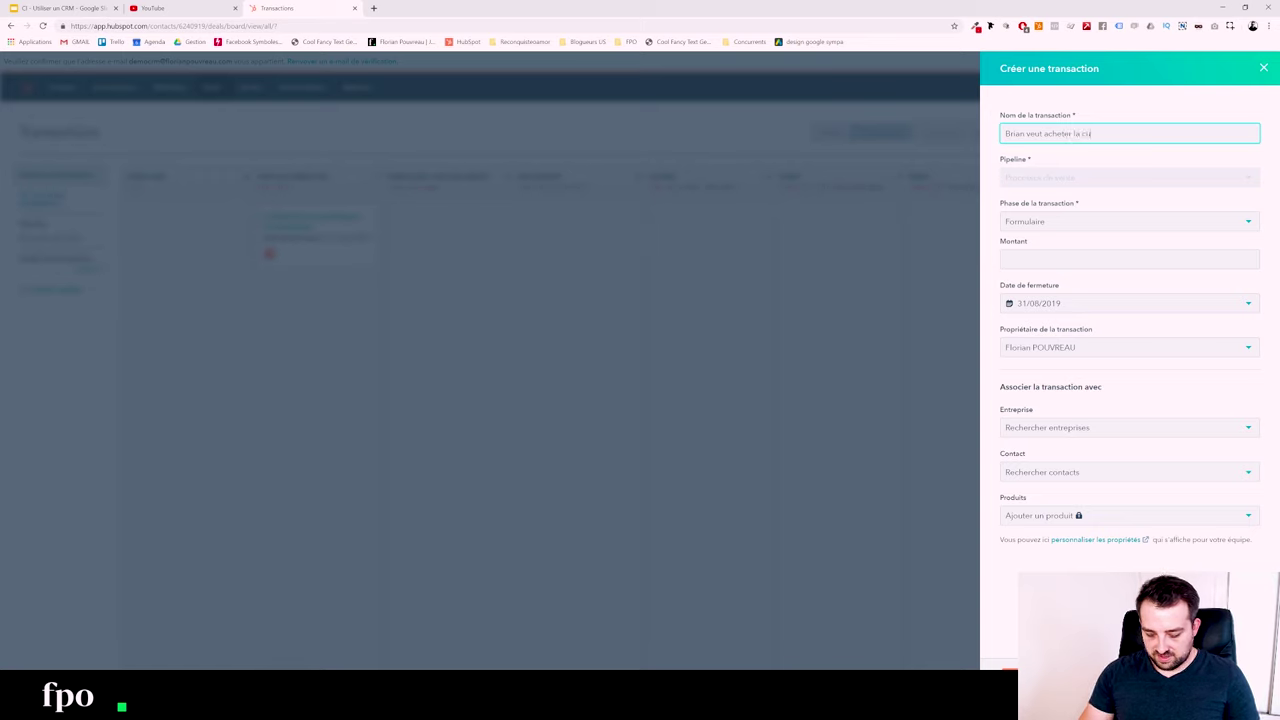
type("e machine")
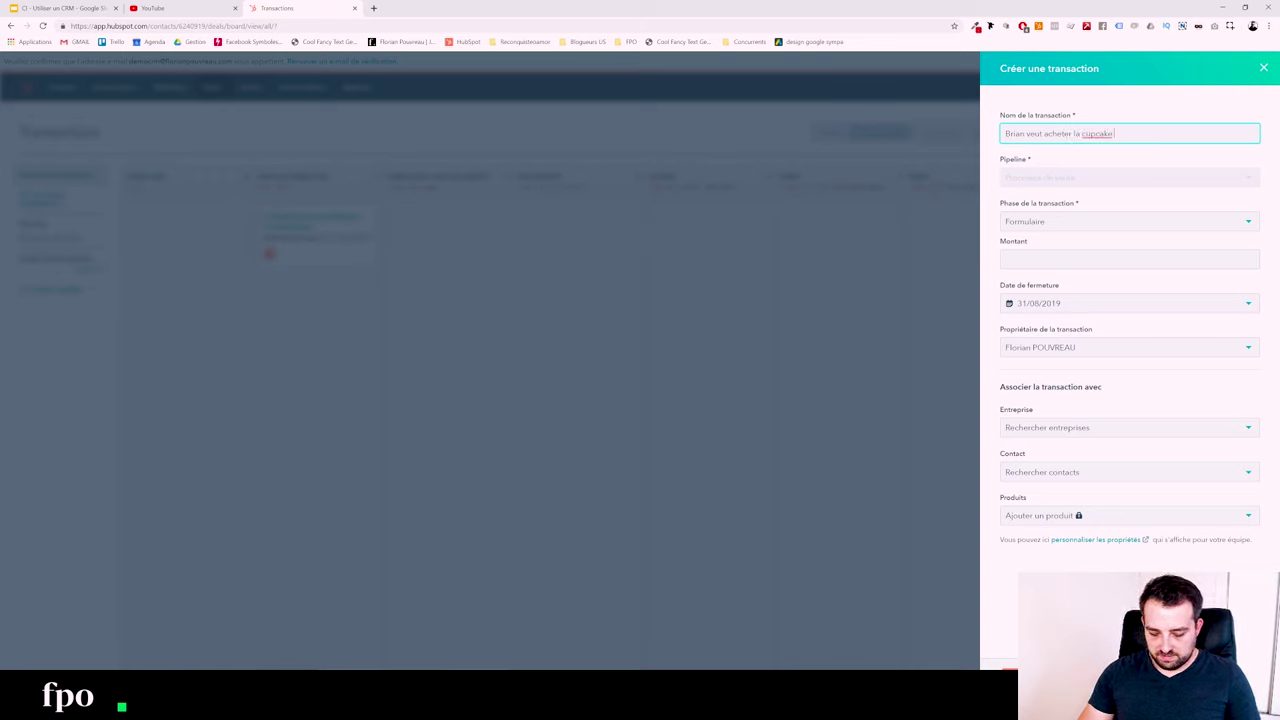
left_click(1020, 260)
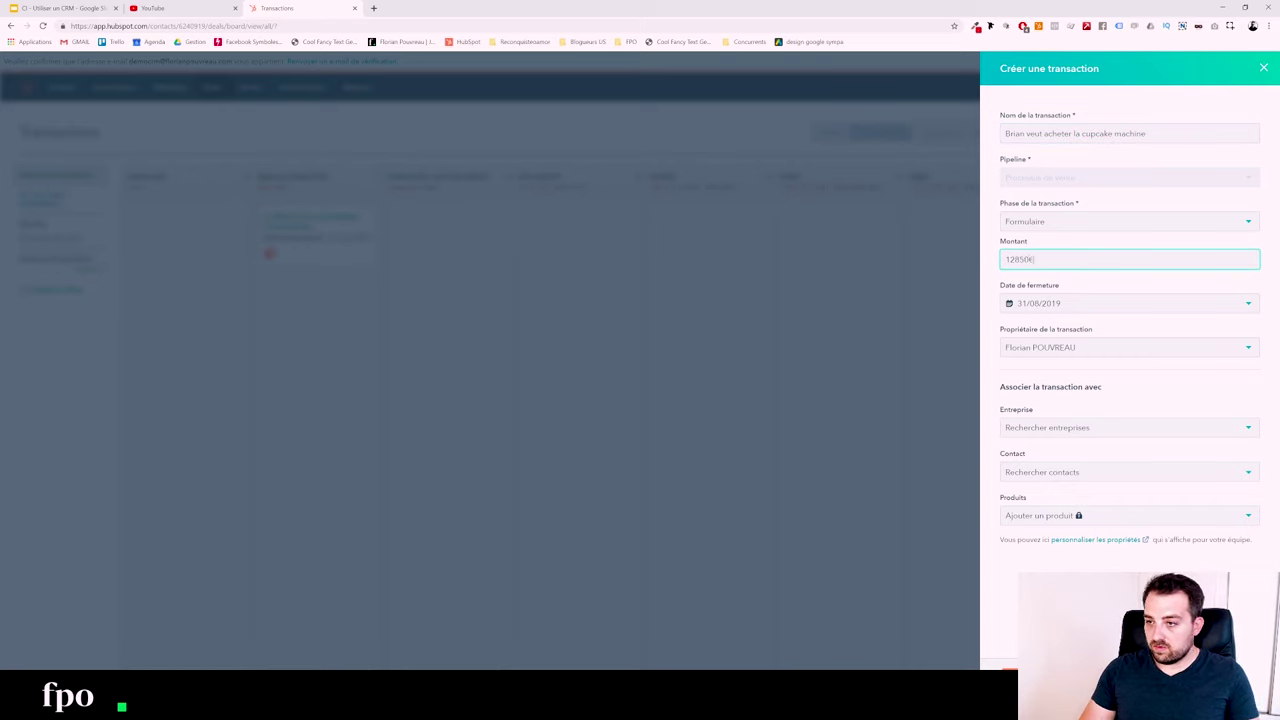
- Set the deal's stage to Exploration, choose the account user as its owner and create the deal
left_click(1058, 225)
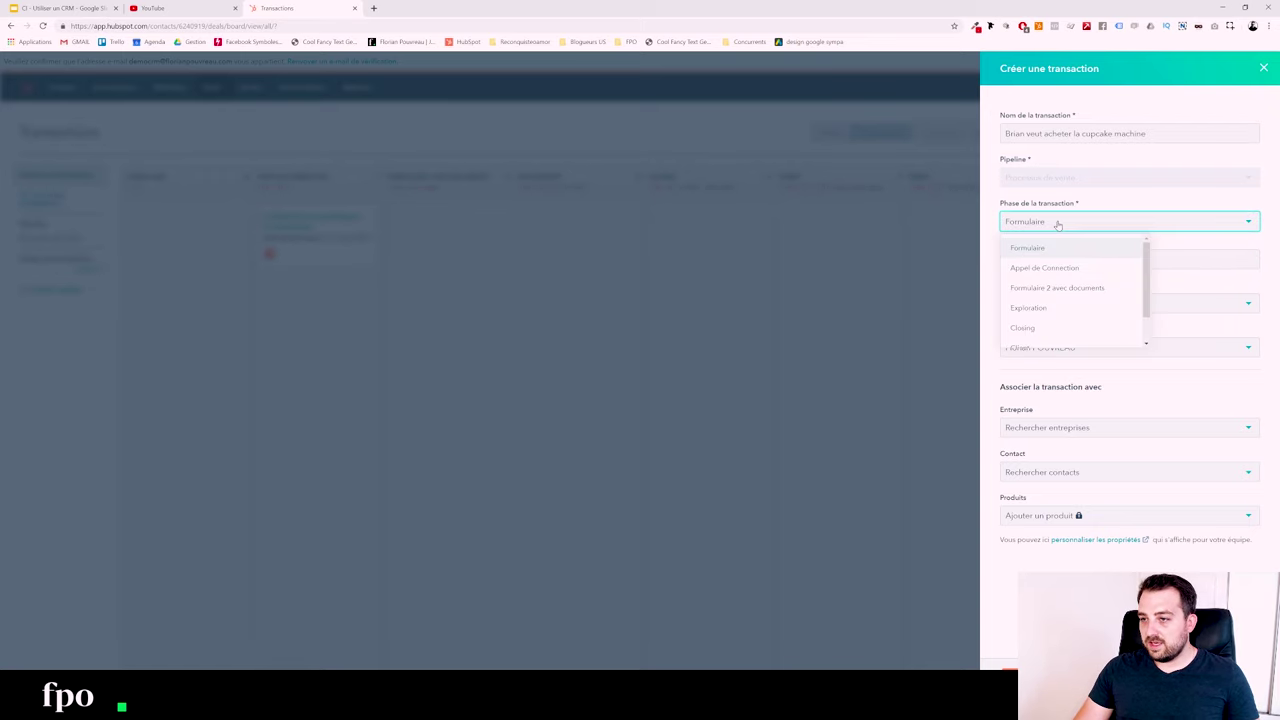
left_click(1034, 306)
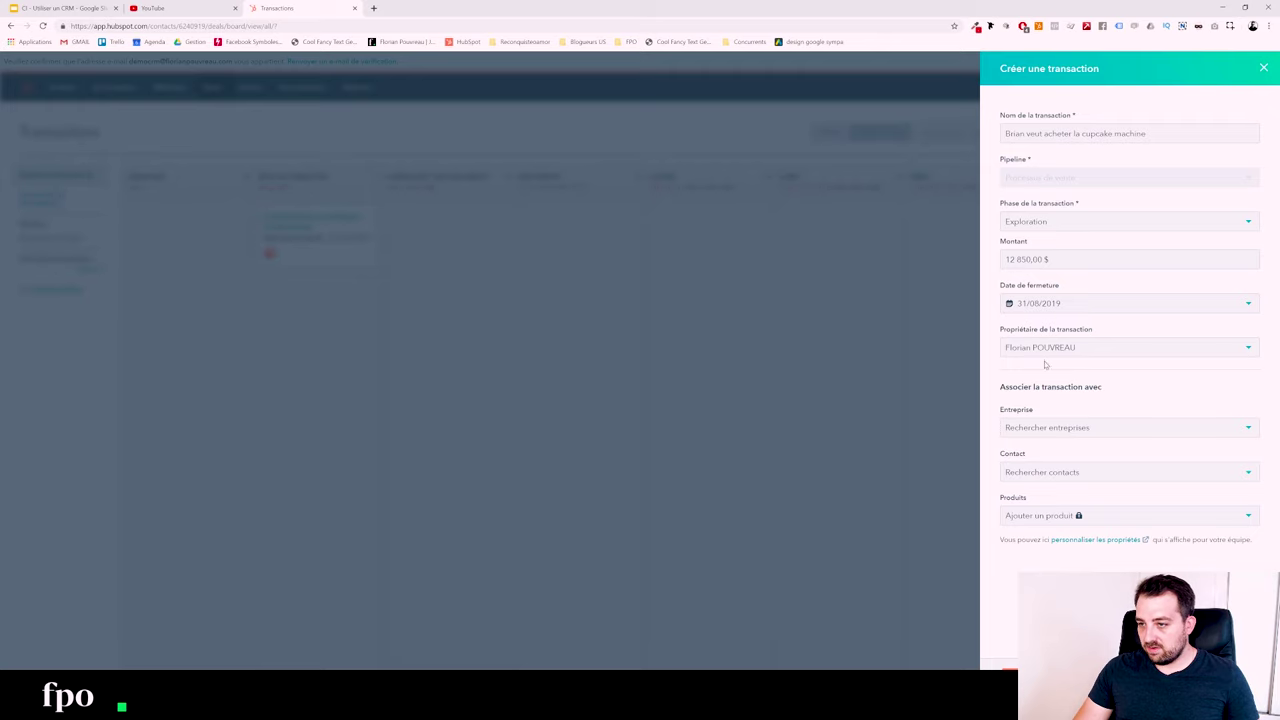
left_click(1057, 346)
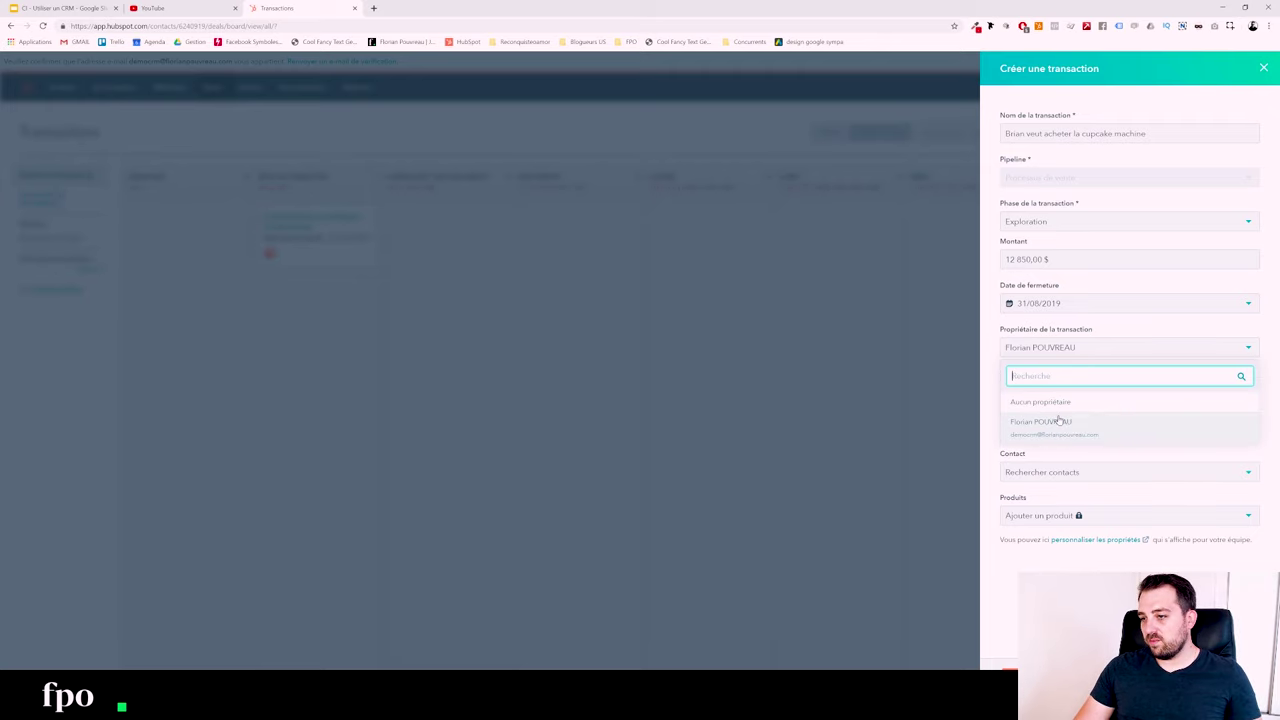
left_click(1058, 421)
left_click(1030, 690)
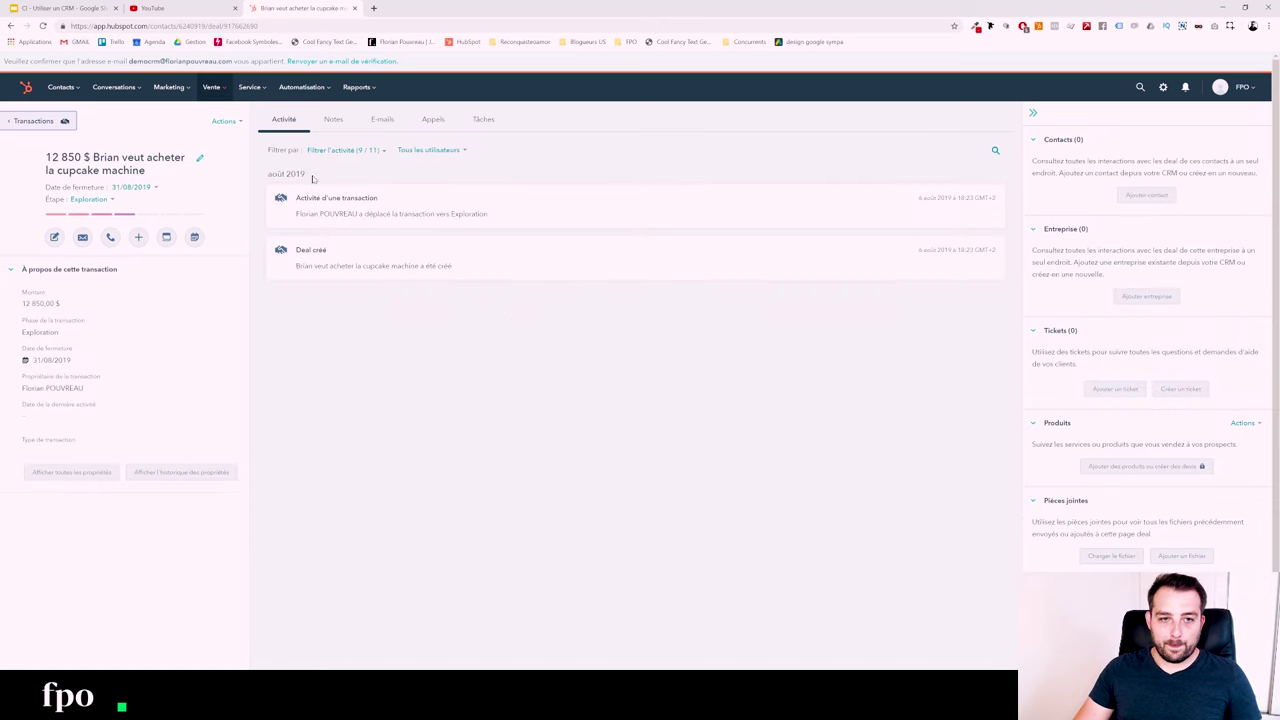
- Return to the deals board and move the "Nouveau Prospect Clients Illimités" deal from Appel de Connection to the Closing stage
left_click(40, 120)
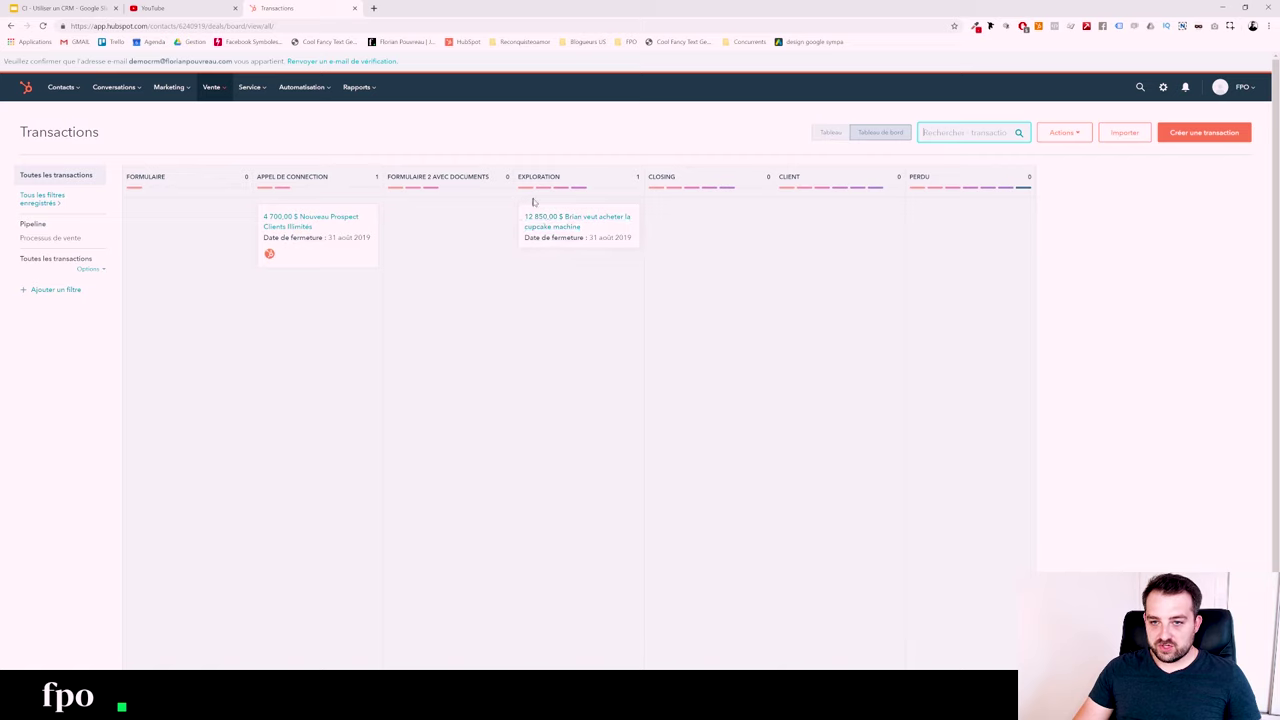
scroll(531, 354, "down", 1)
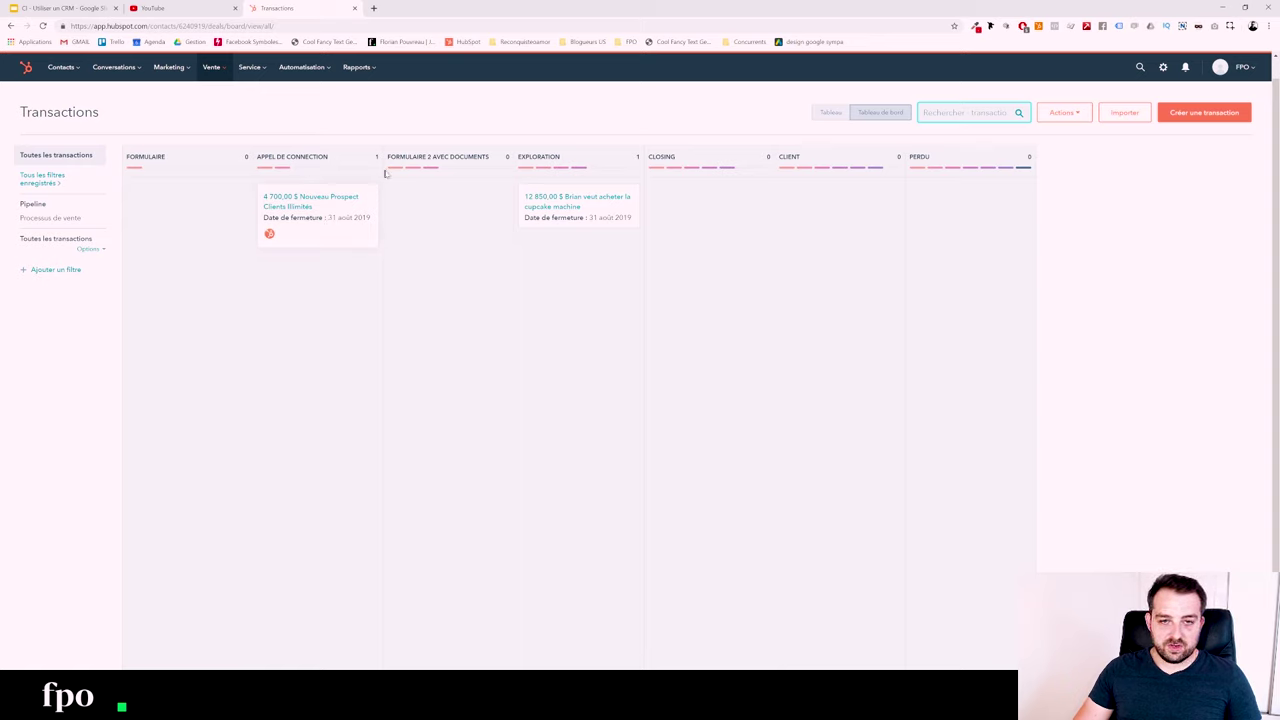
left_click_drag(339, 220, 710, 218)
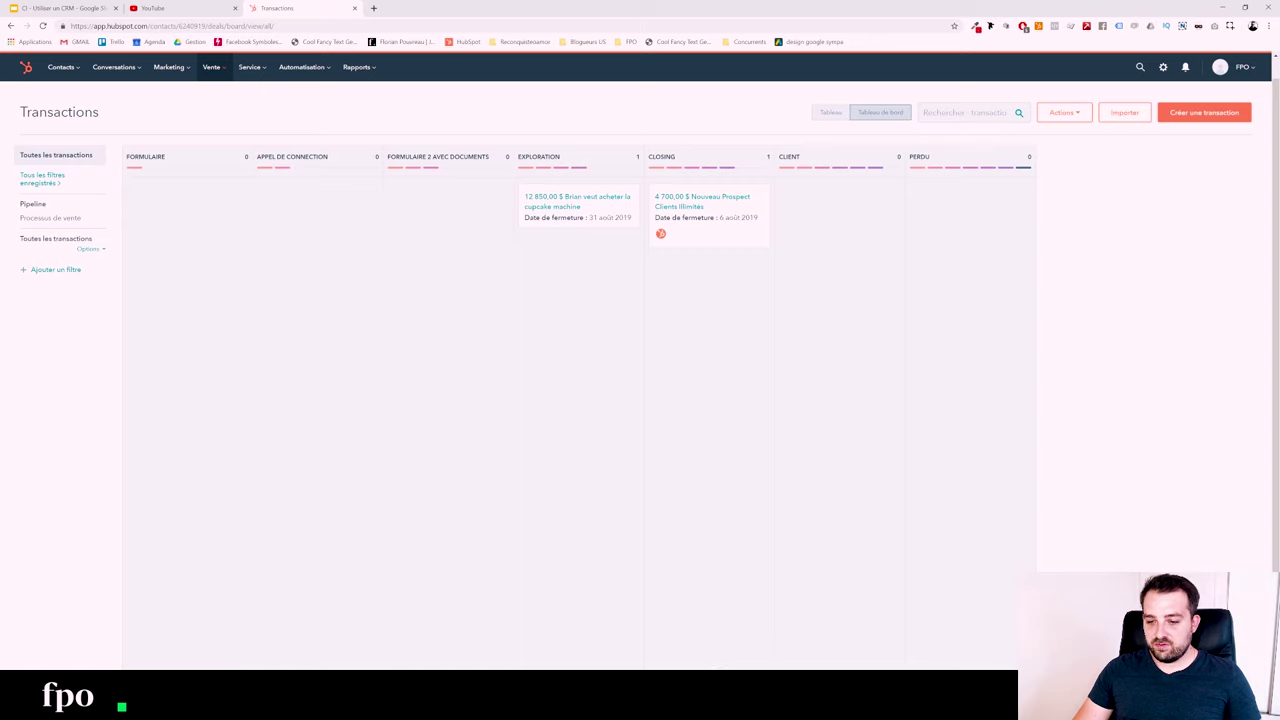
left_click_drag(710, 218, 709, 254)
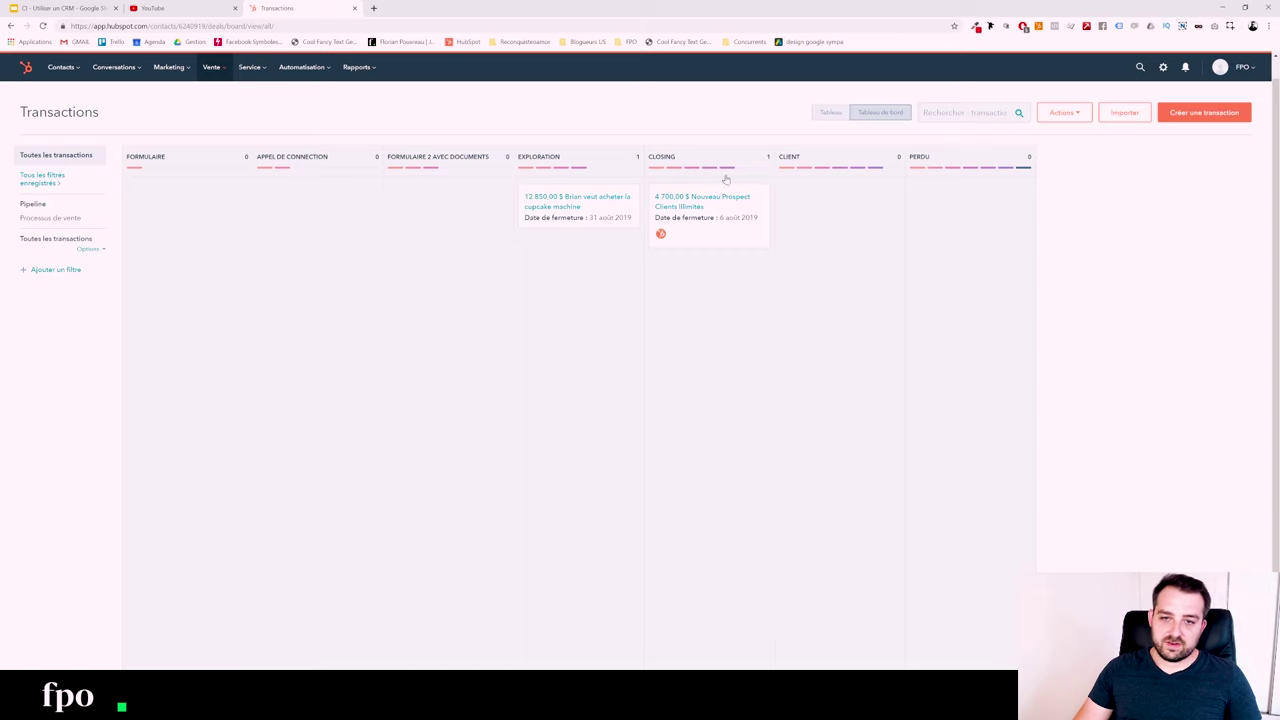
left_click_drag(331, 266, 812, 381)
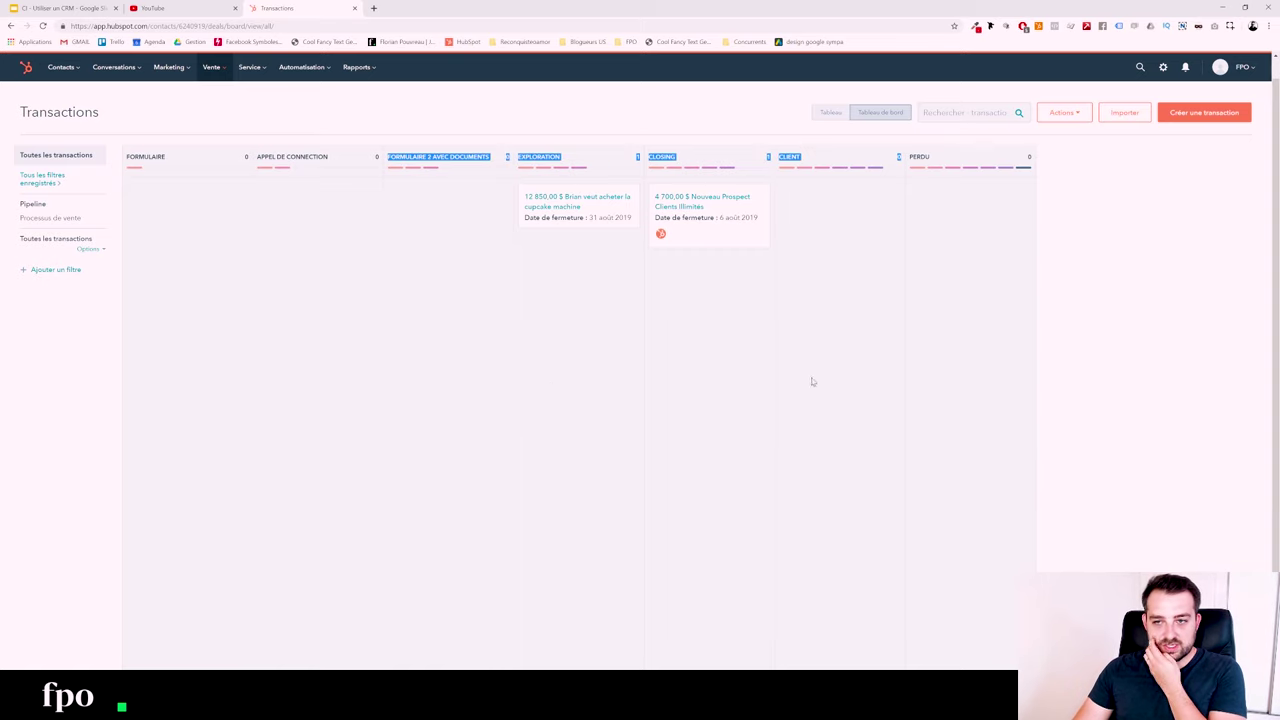
left_click(940, 342)
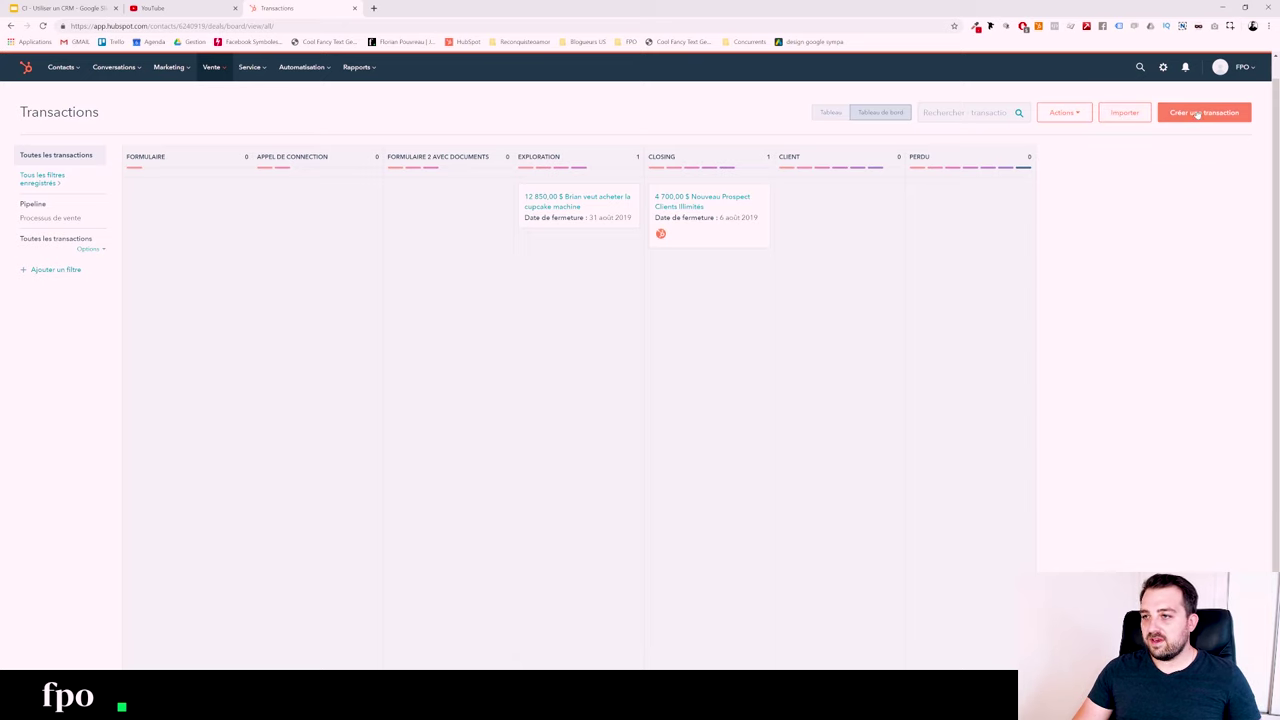
left_click(1055, 116)
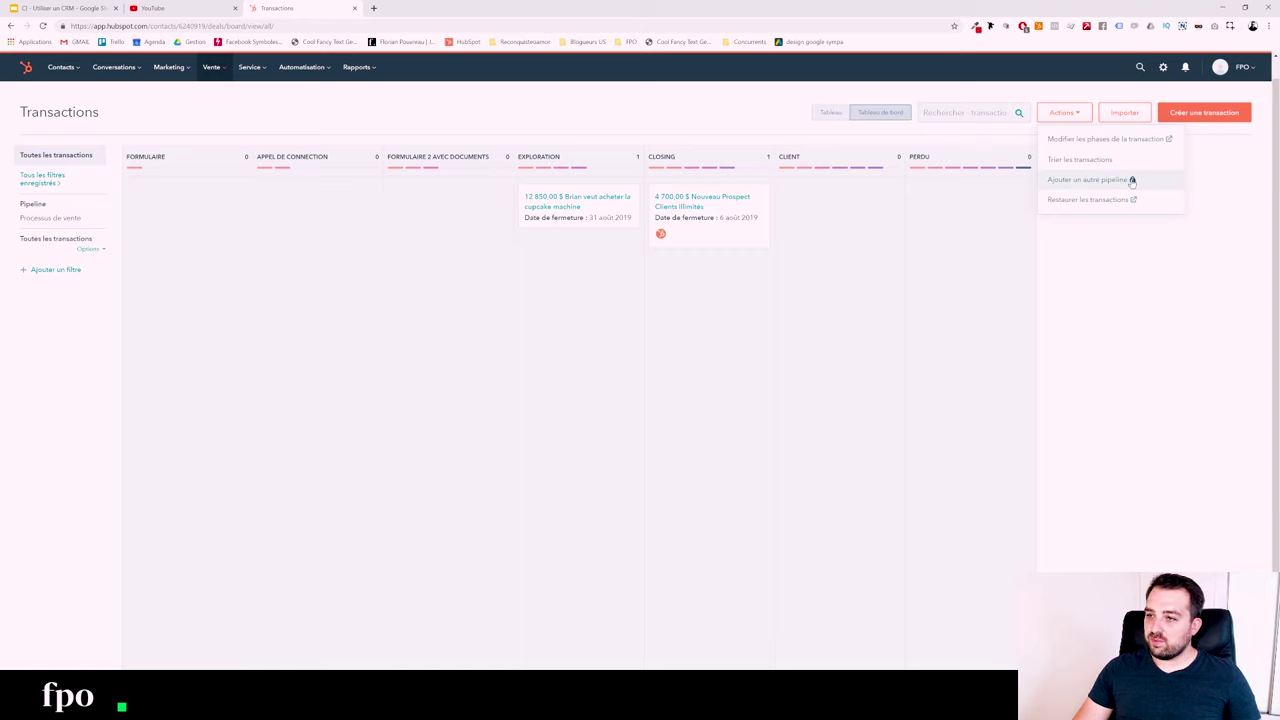
left_click(1060, 160)
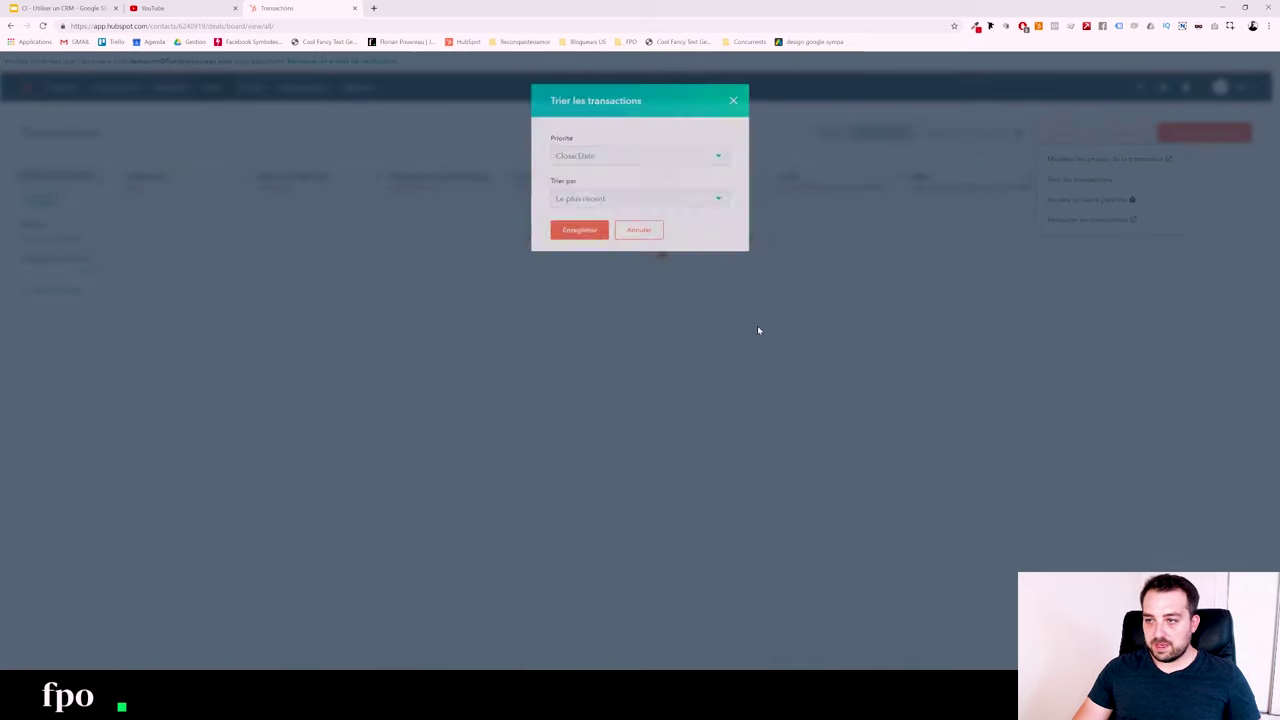
left_click(639, 233)
- Show the deals as a table and sort them by closing date, earliest first
left_click(824, 134)
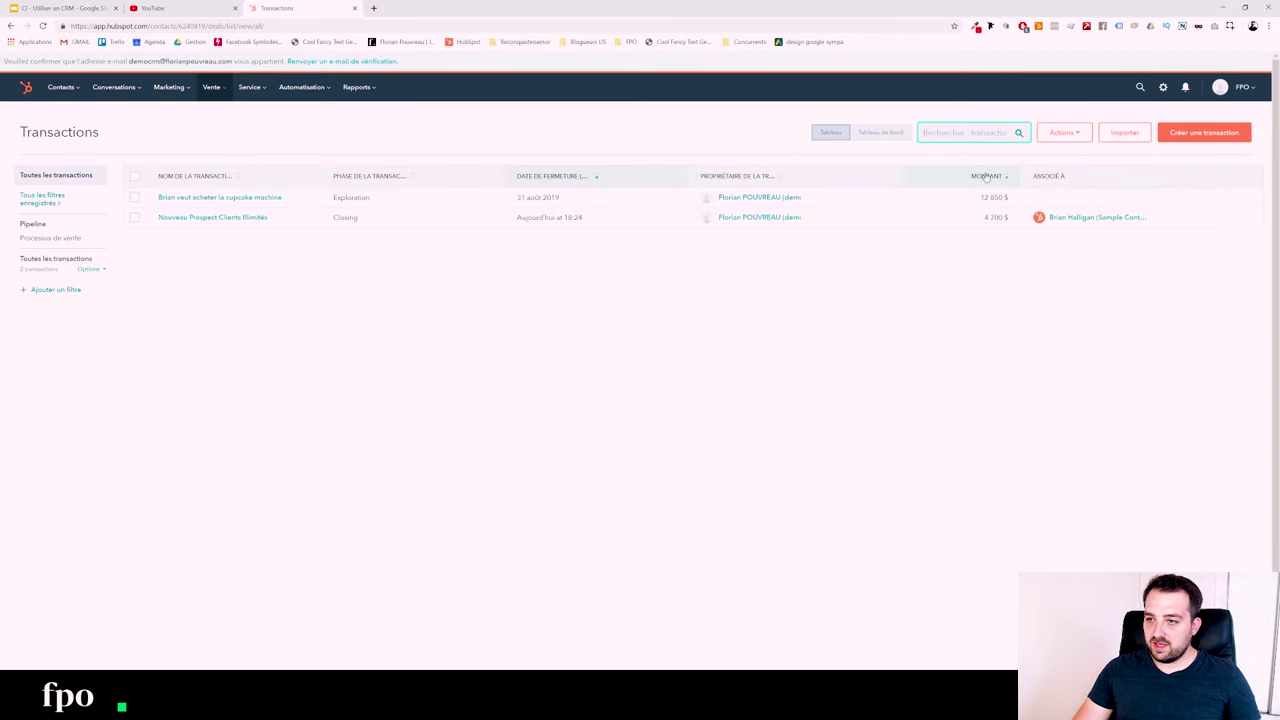
left_click(566, 178)
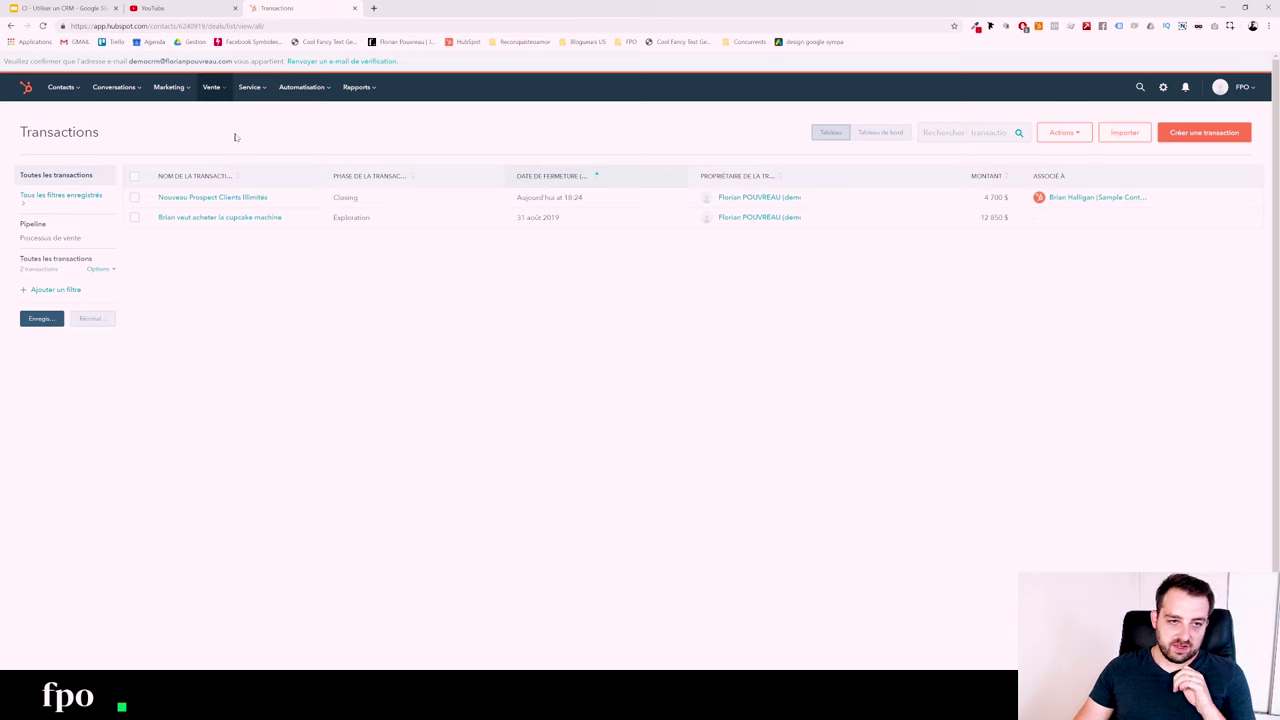
- Open the activity feed (Flux d'activité) of the contacts section
left_click(64, 97)
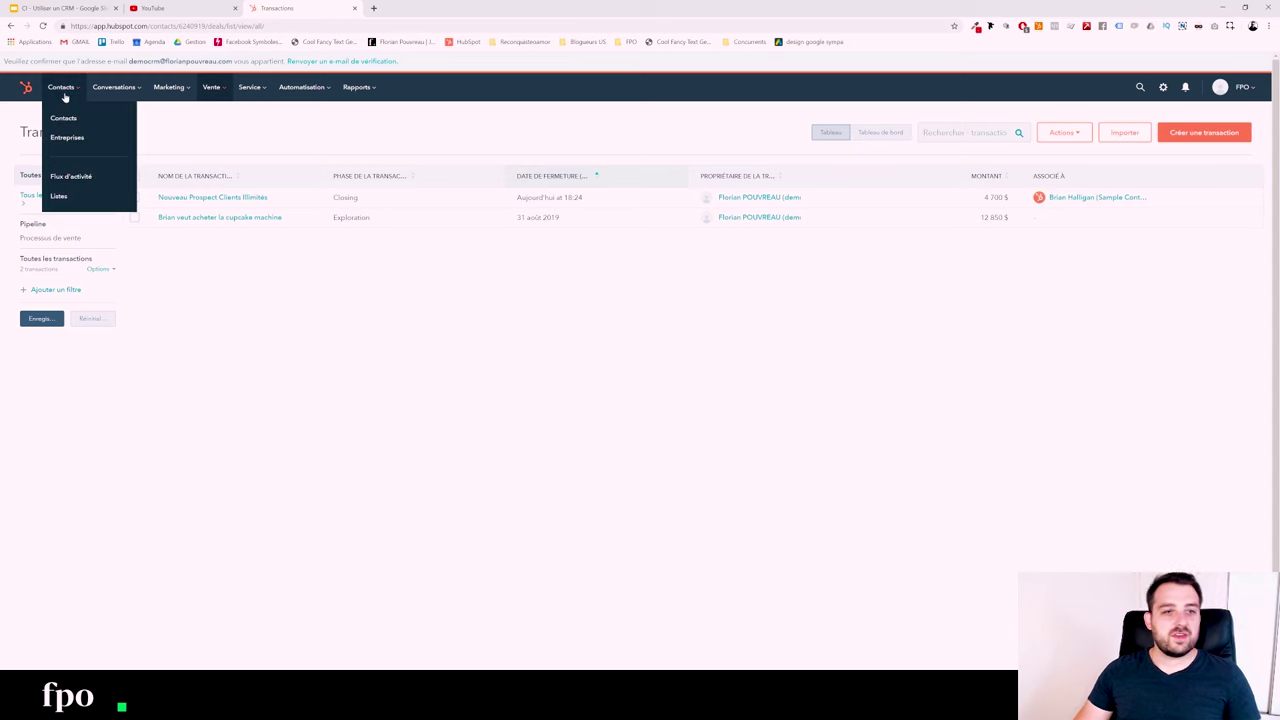
left_click(66, 184)
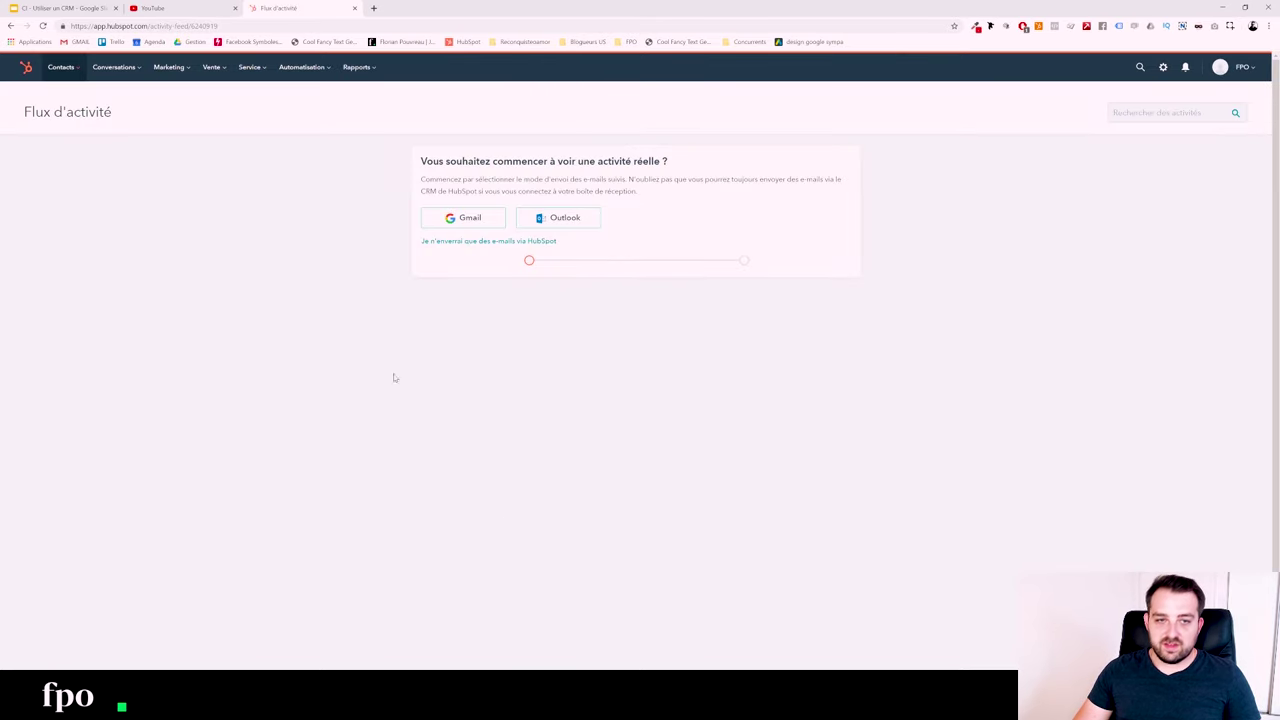
- Open the contact lists and start a new dynamic list named CLIENTS CI
left_click(62, 68)
left_click(59, 177)
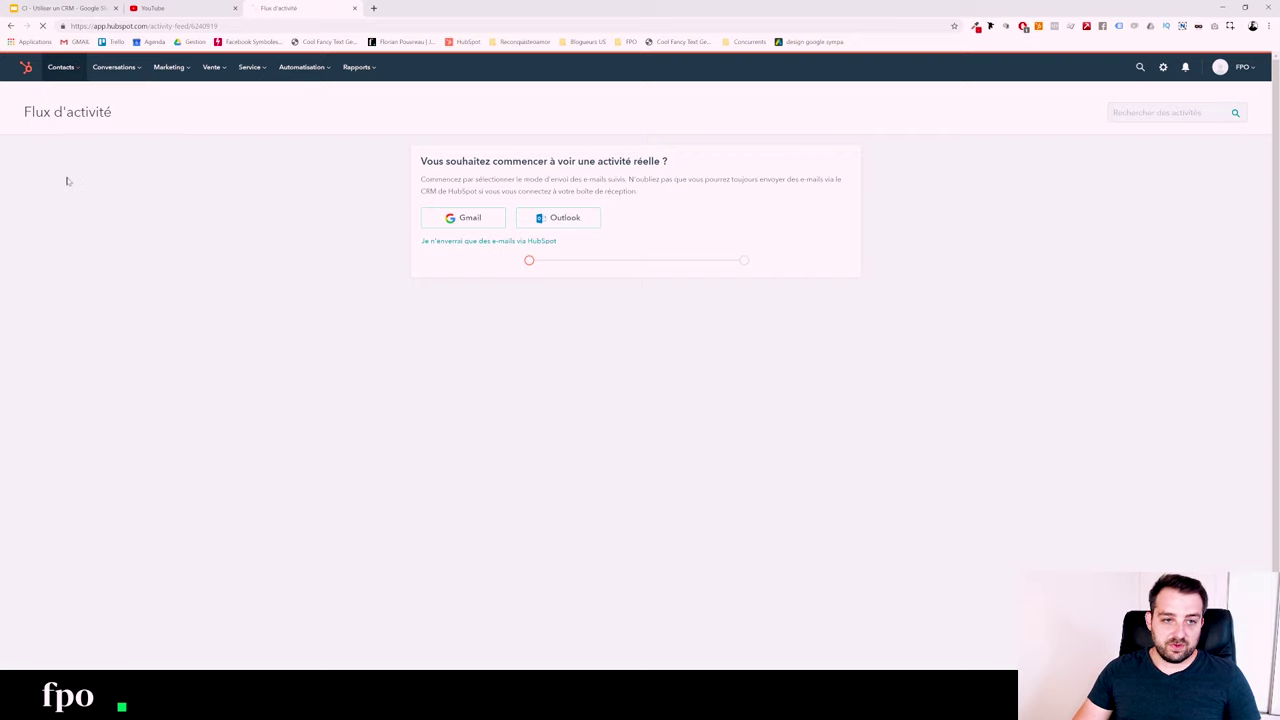
left_click(1210, 133)
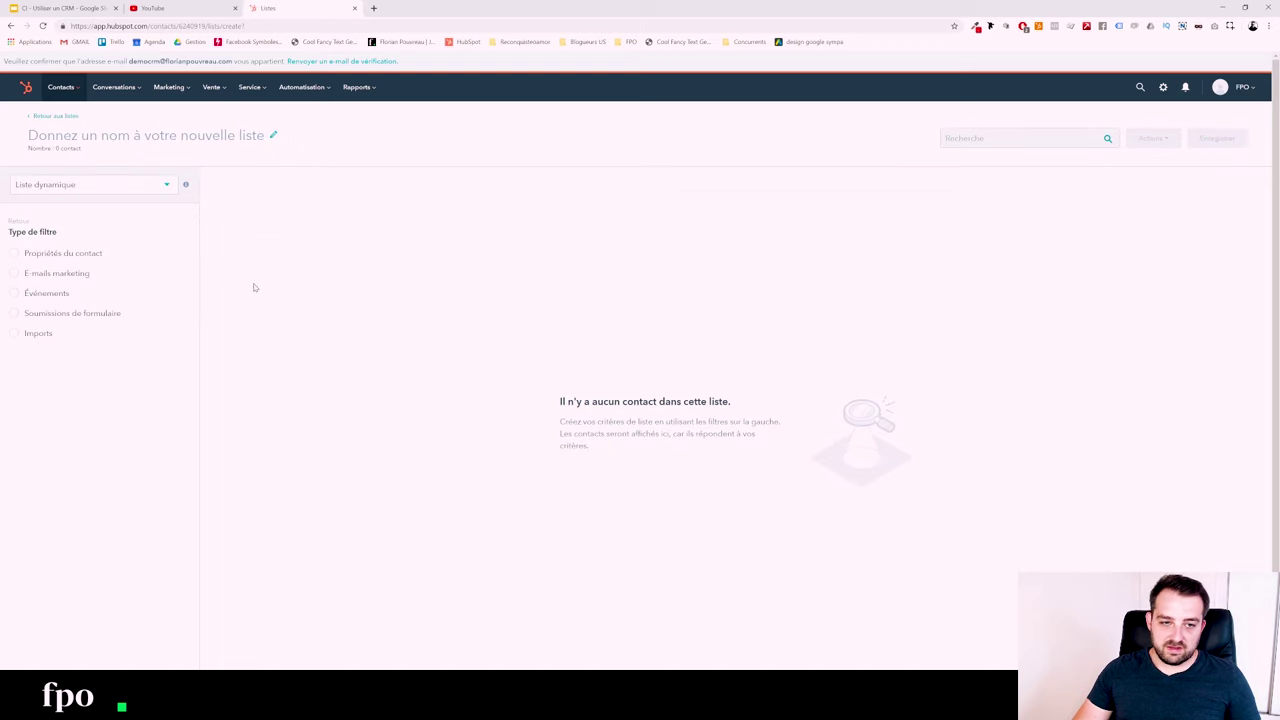
left_click(67, 136)
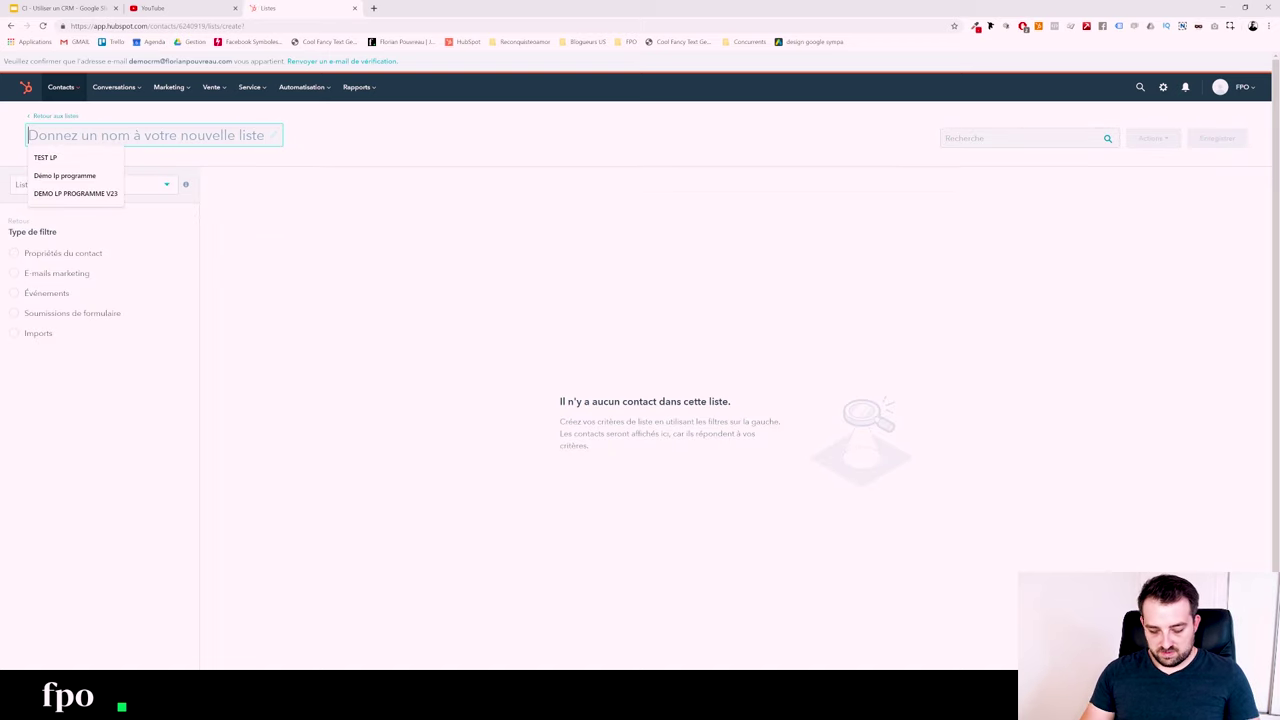
type("MARKET")
key("BackSpace")
key("BackSpace")
key("BackSpace")
key("BackSpace")
key("BackSpace")
key("BackSpace")
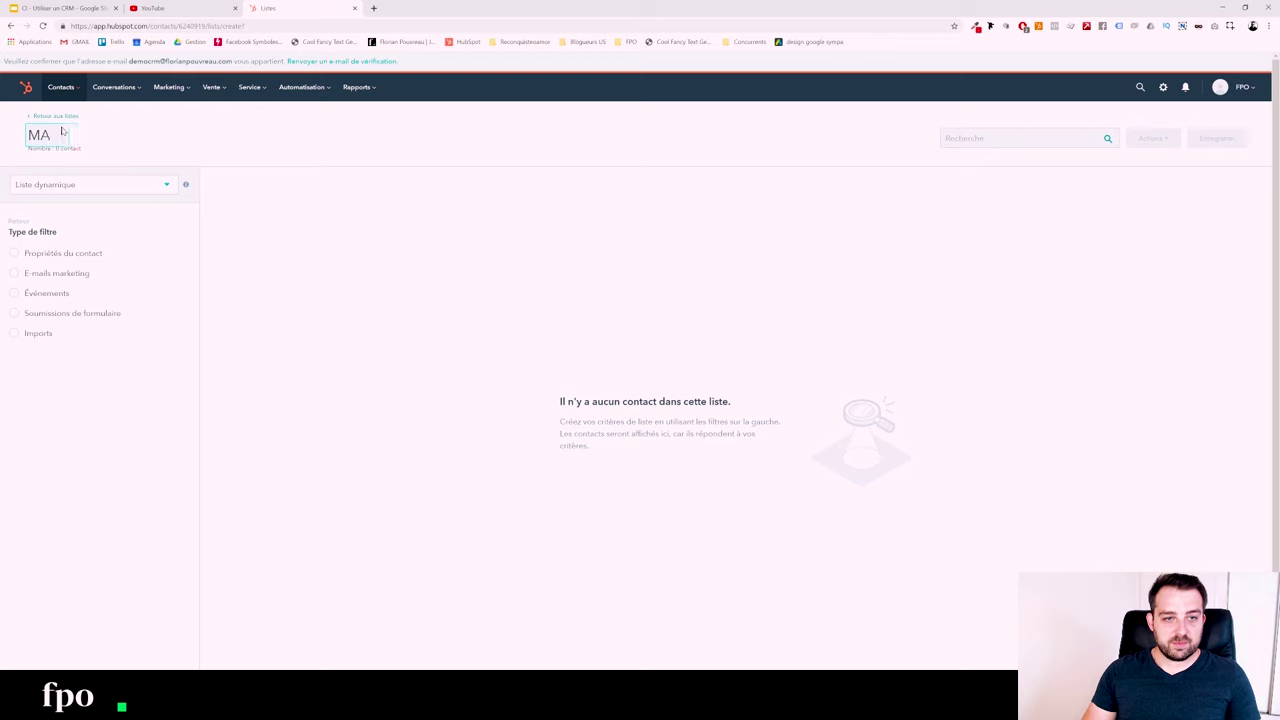
type("CLIENTS CI")
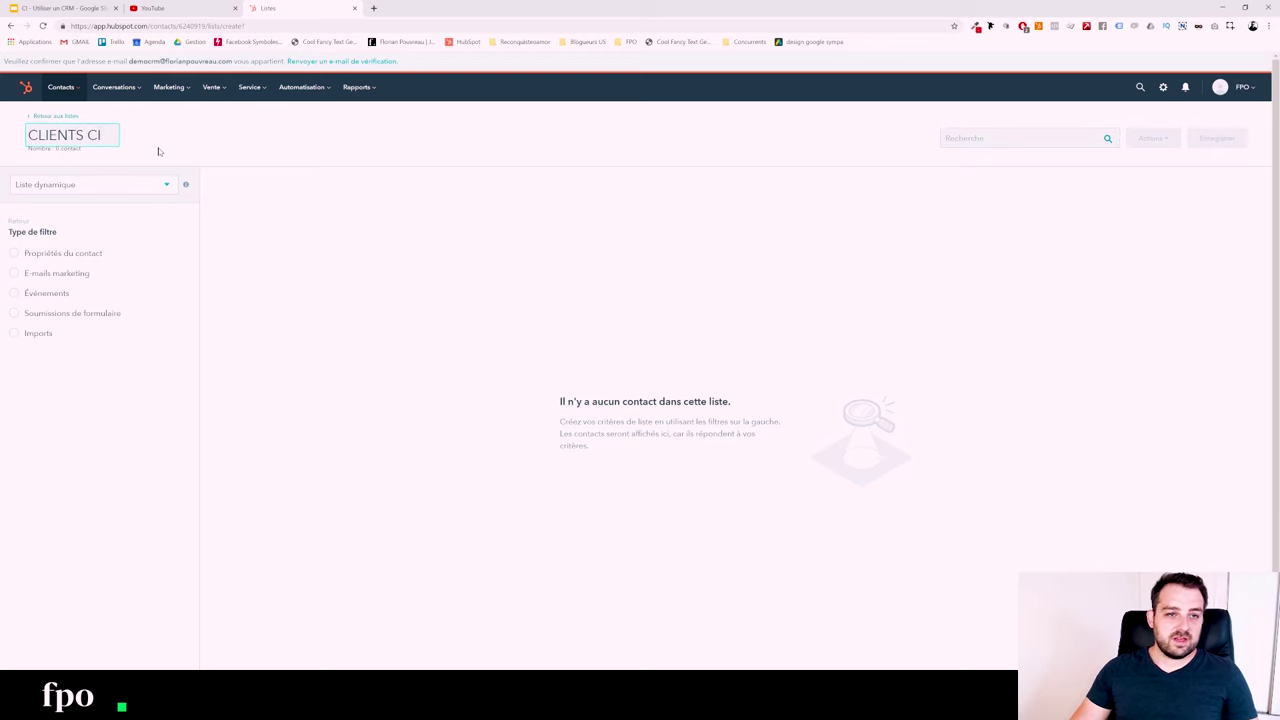
key("Return")
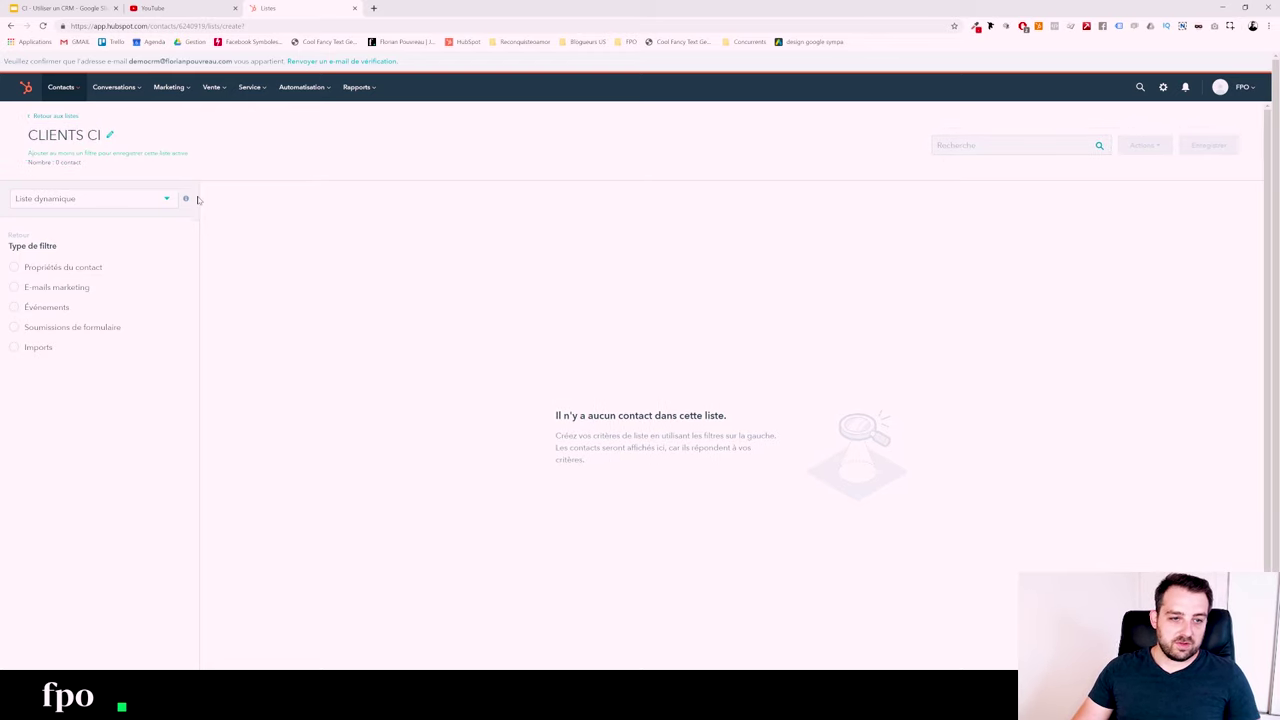
- Examine the contact properties offered as list filters and search them for "clos"
left_click(55, 268)
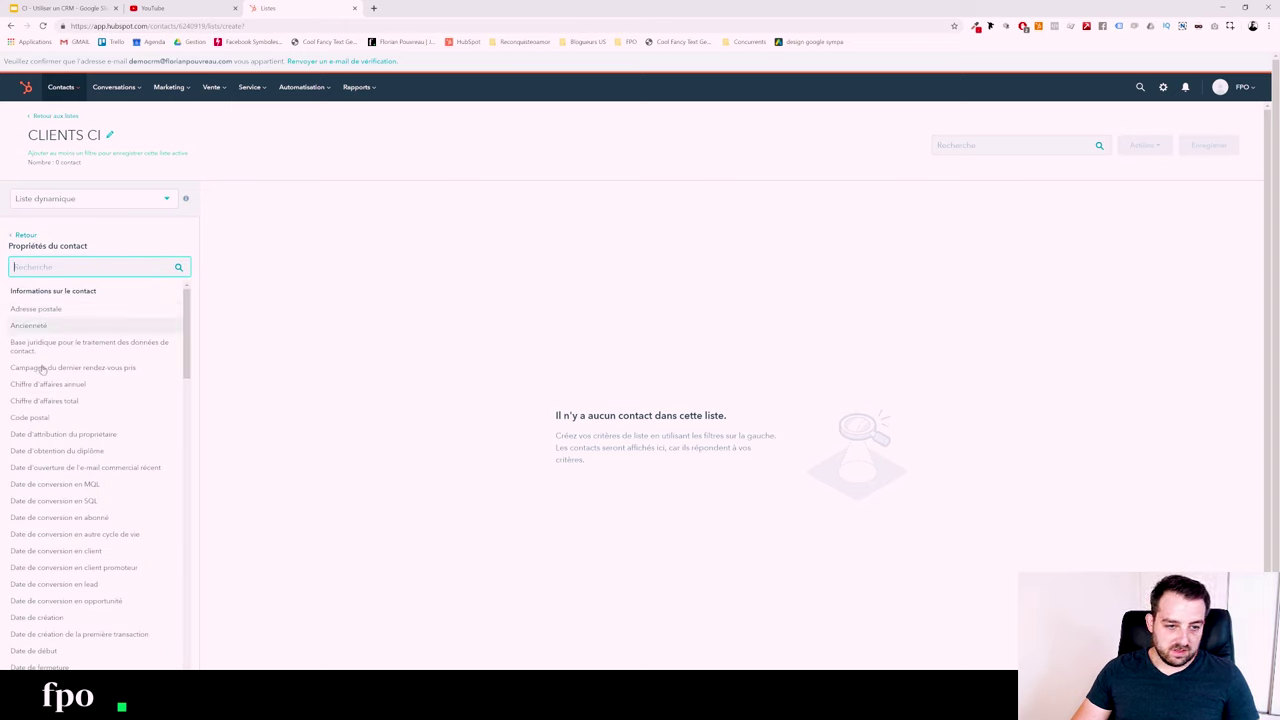
scroll(45, 420, "down", 3)
scroll(55, 520, "down", 3)
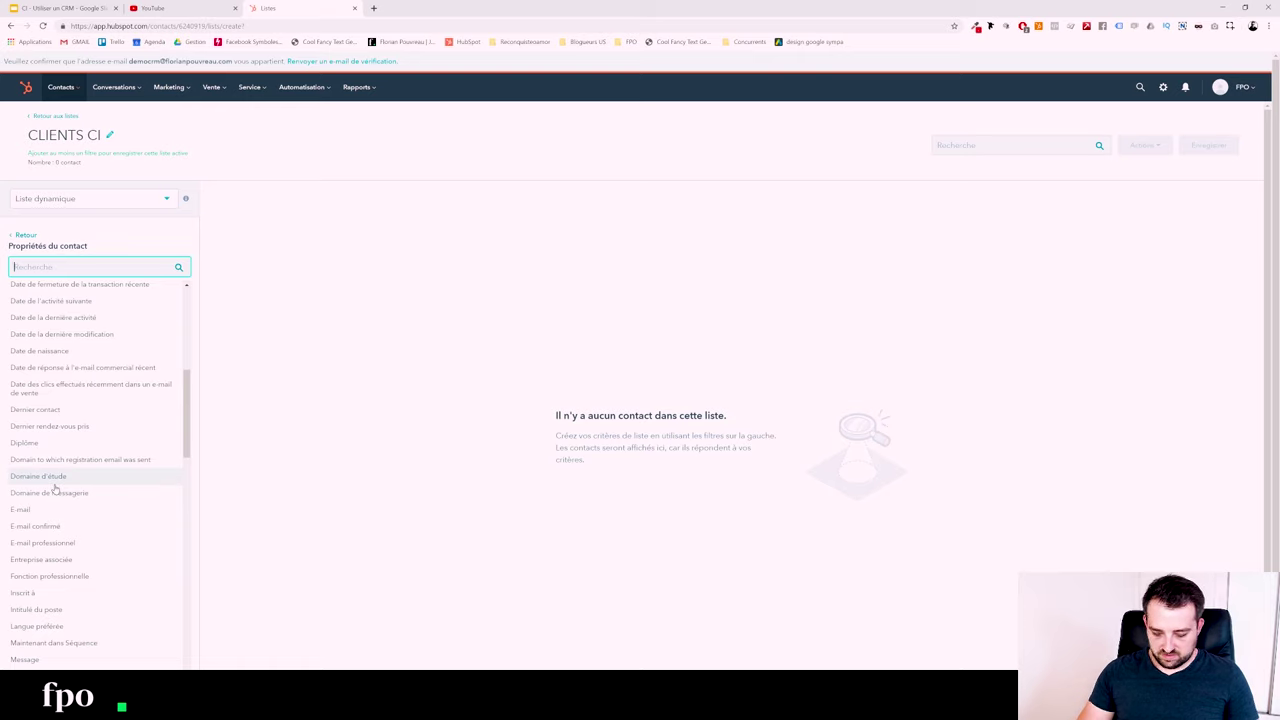
type("c")
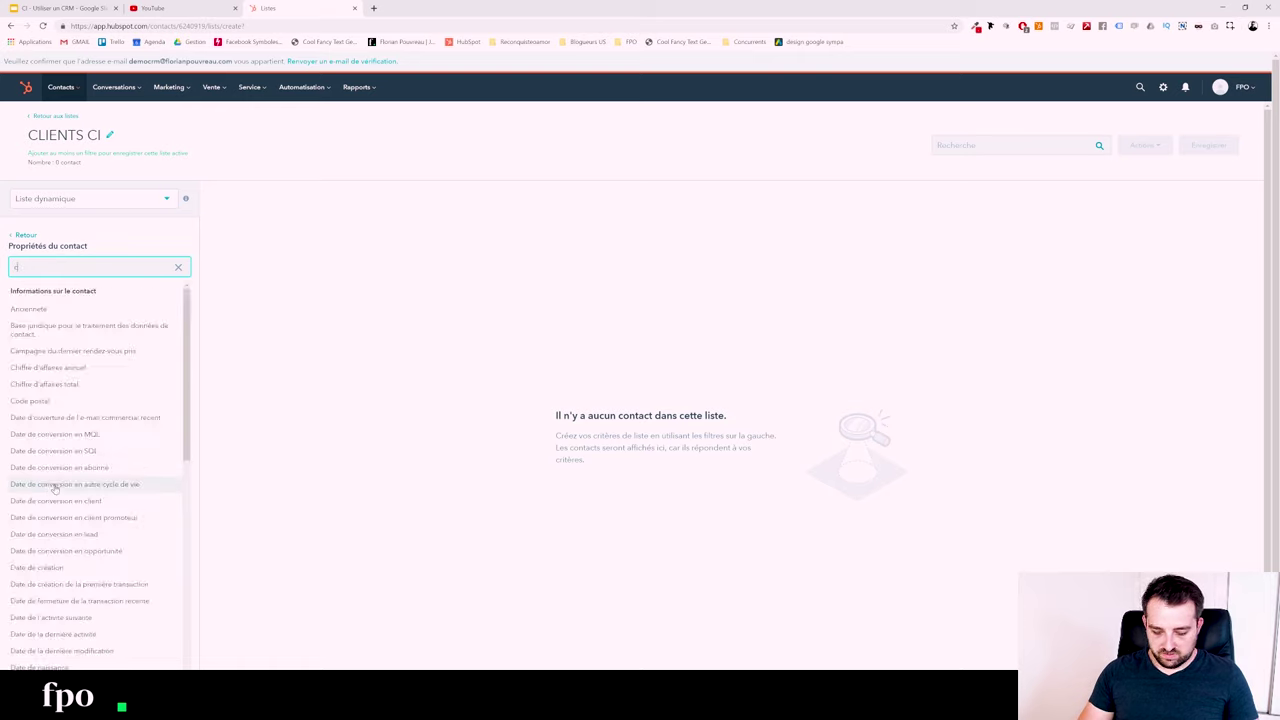
type("lose")
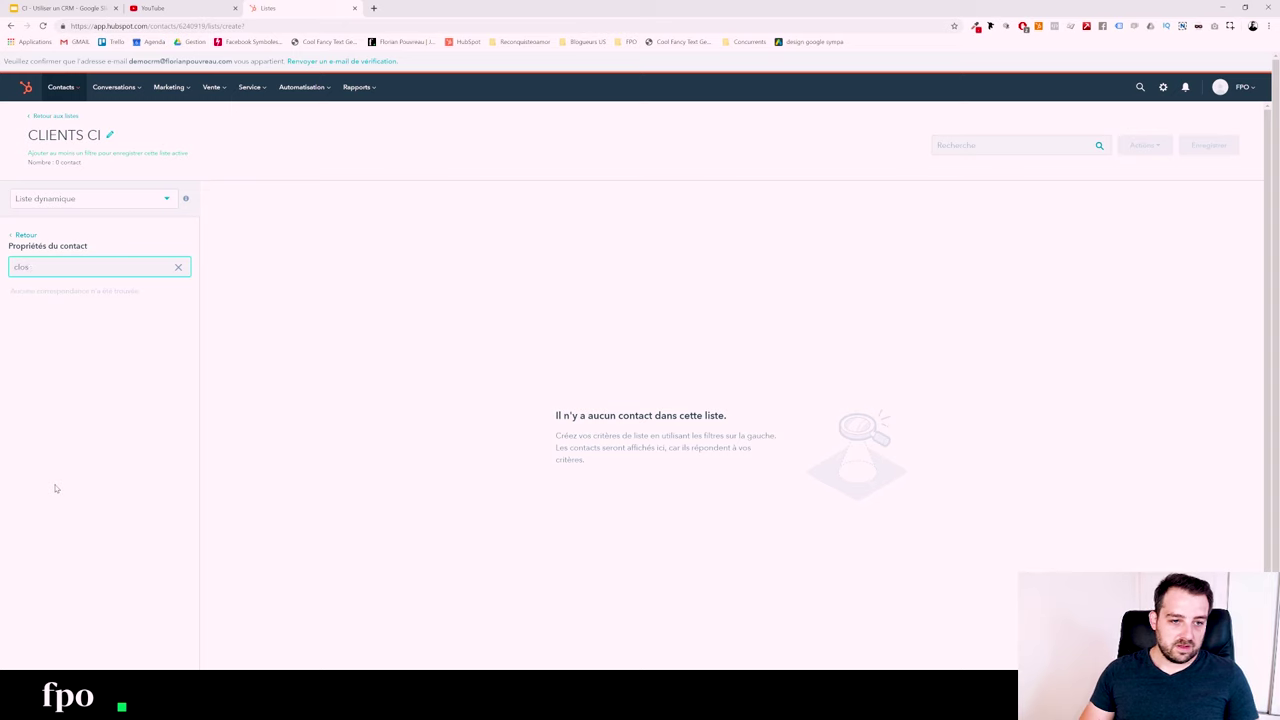
key("BackSpace")
key("BackSpace")
key("BackSpace")
key("BackSpace")
scroll(55, 487, "down", 4)
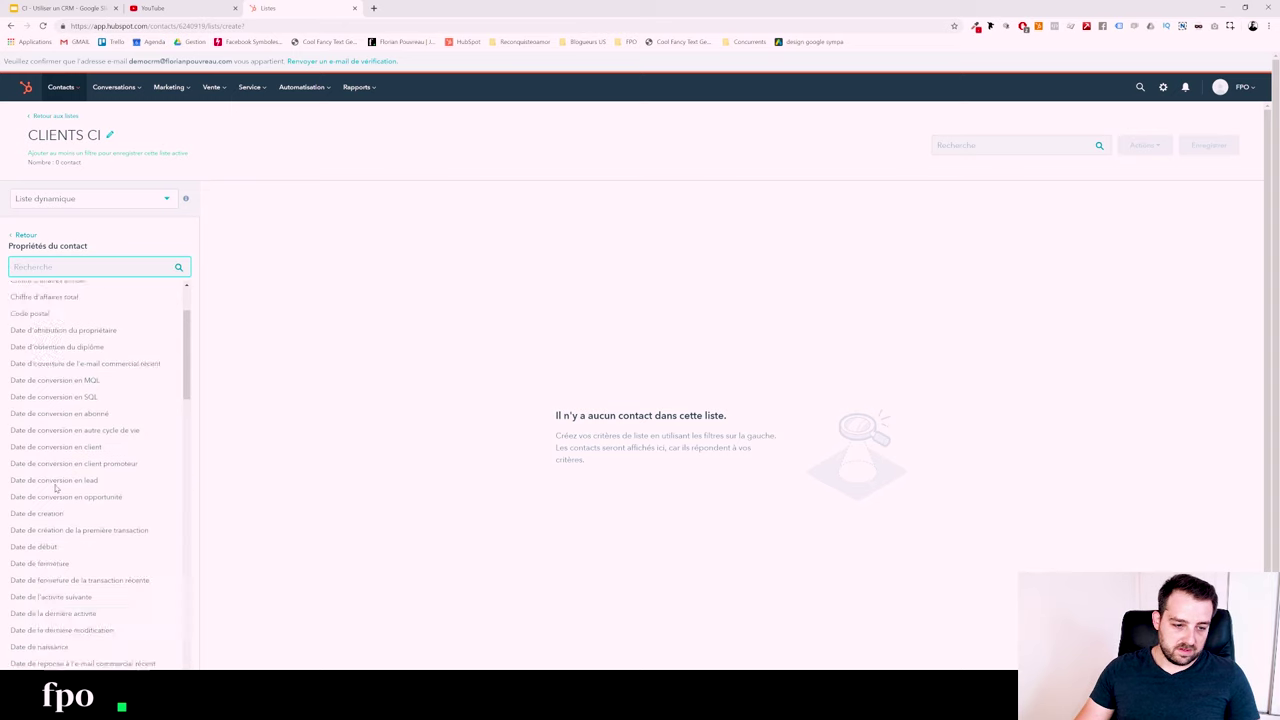
scroll(55, 540, "down", 3)
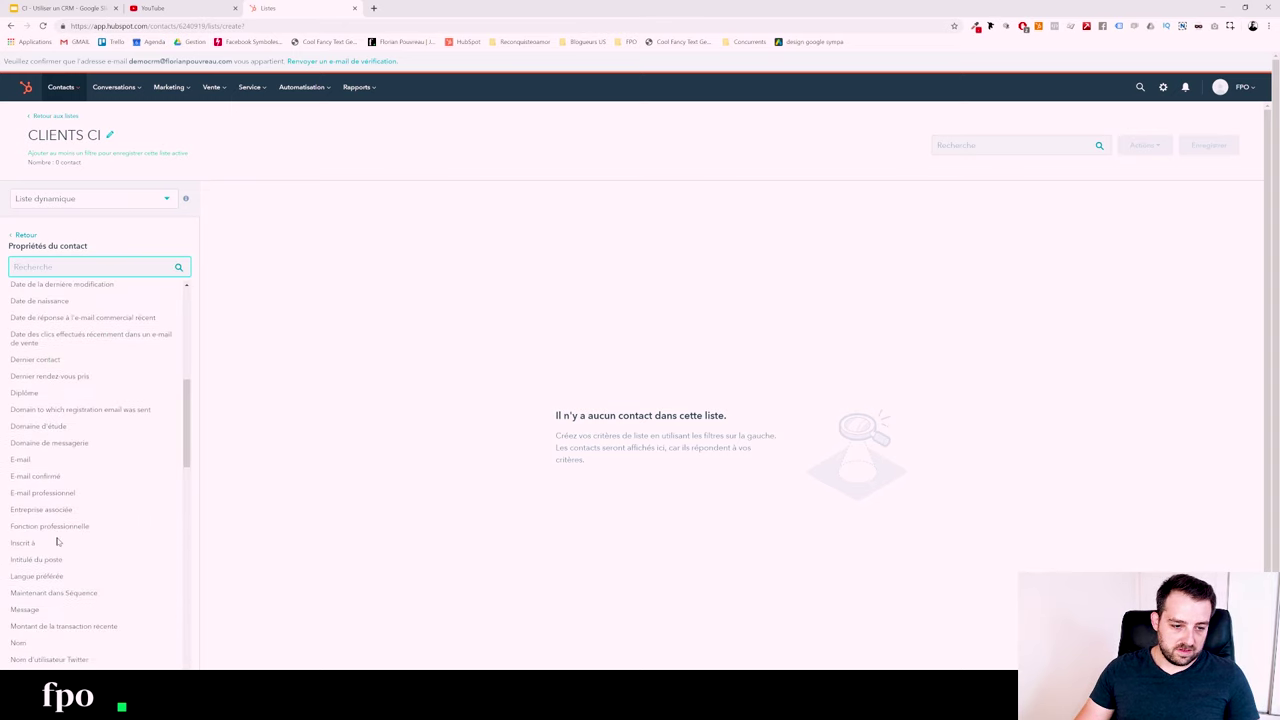
- Check the Événements filter type, and browse the contact properties again for one that identifies clients
left_click(24, 235)
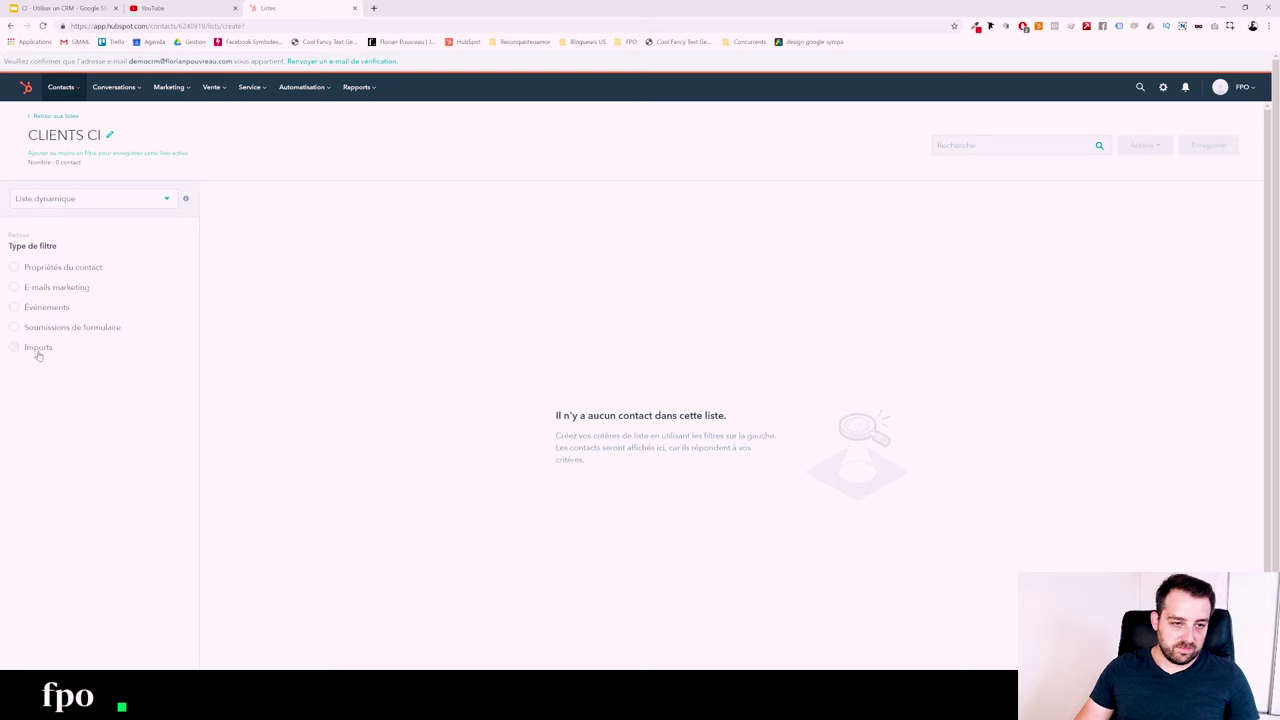
left_click(38, 307)
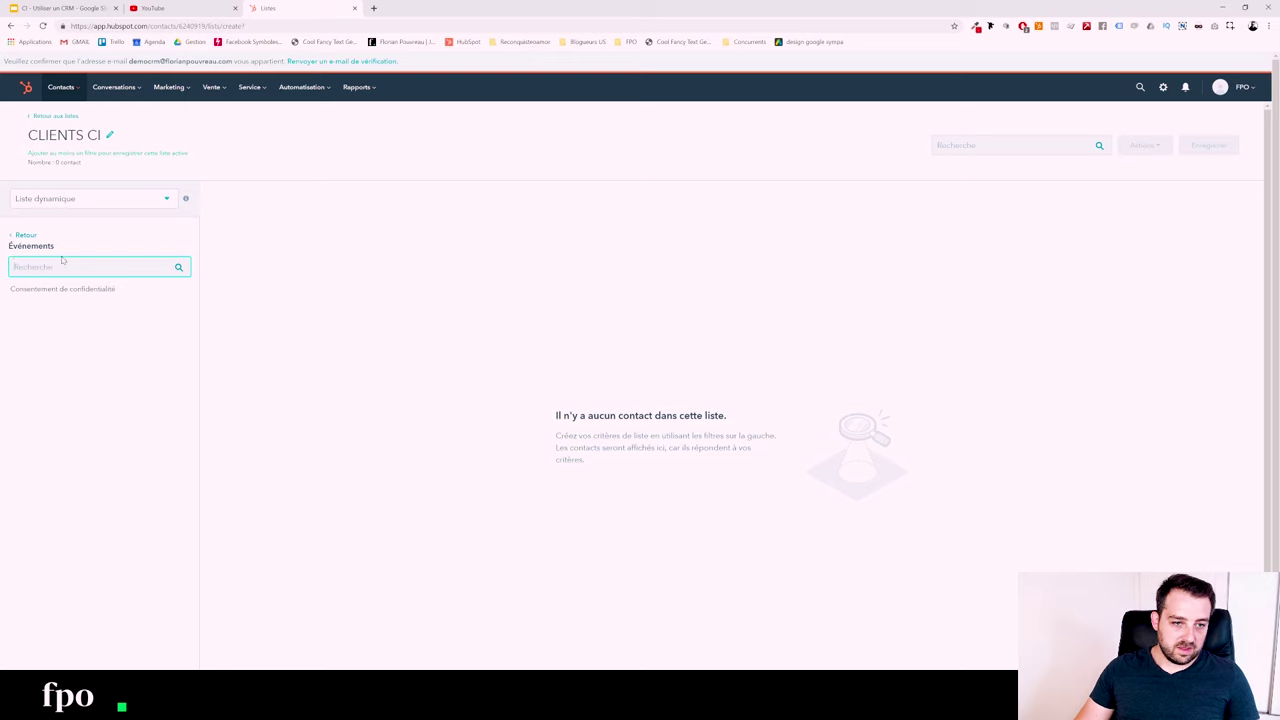
left_click(24, 235)
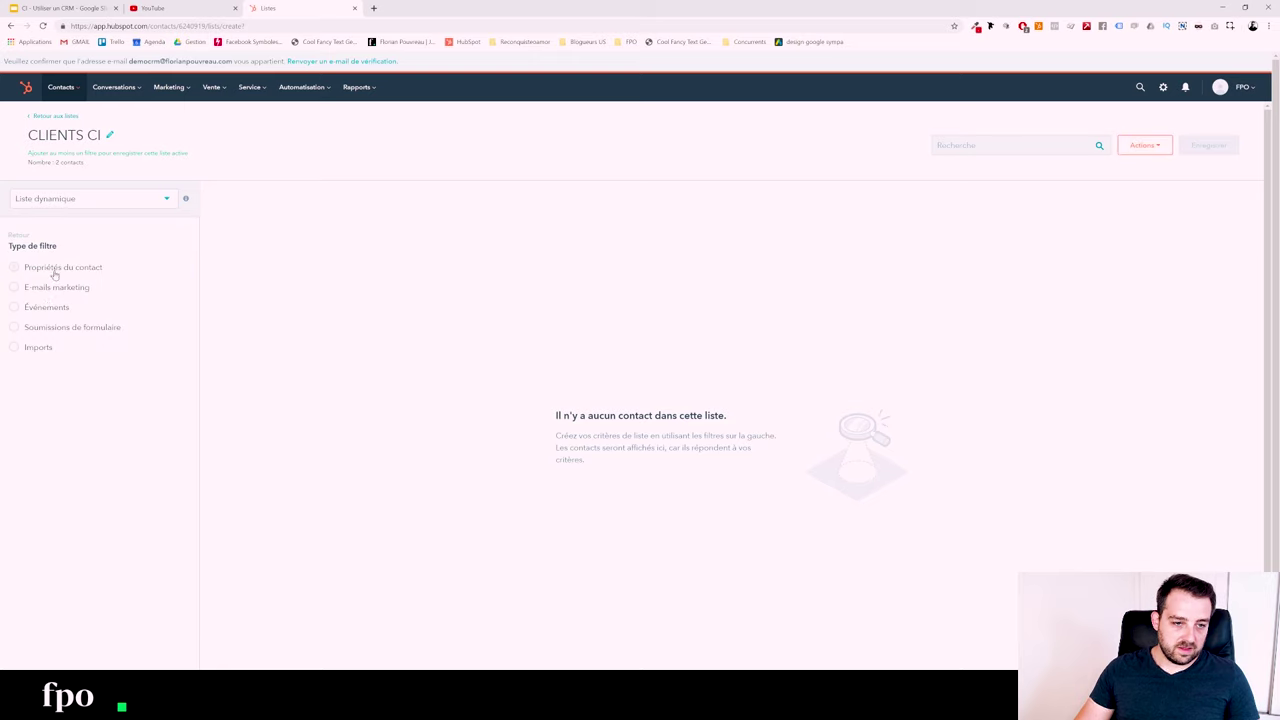
left_click(50, 267)
scroll(75, 400, "down", 5)
scroll(71, 427, "down", 10)
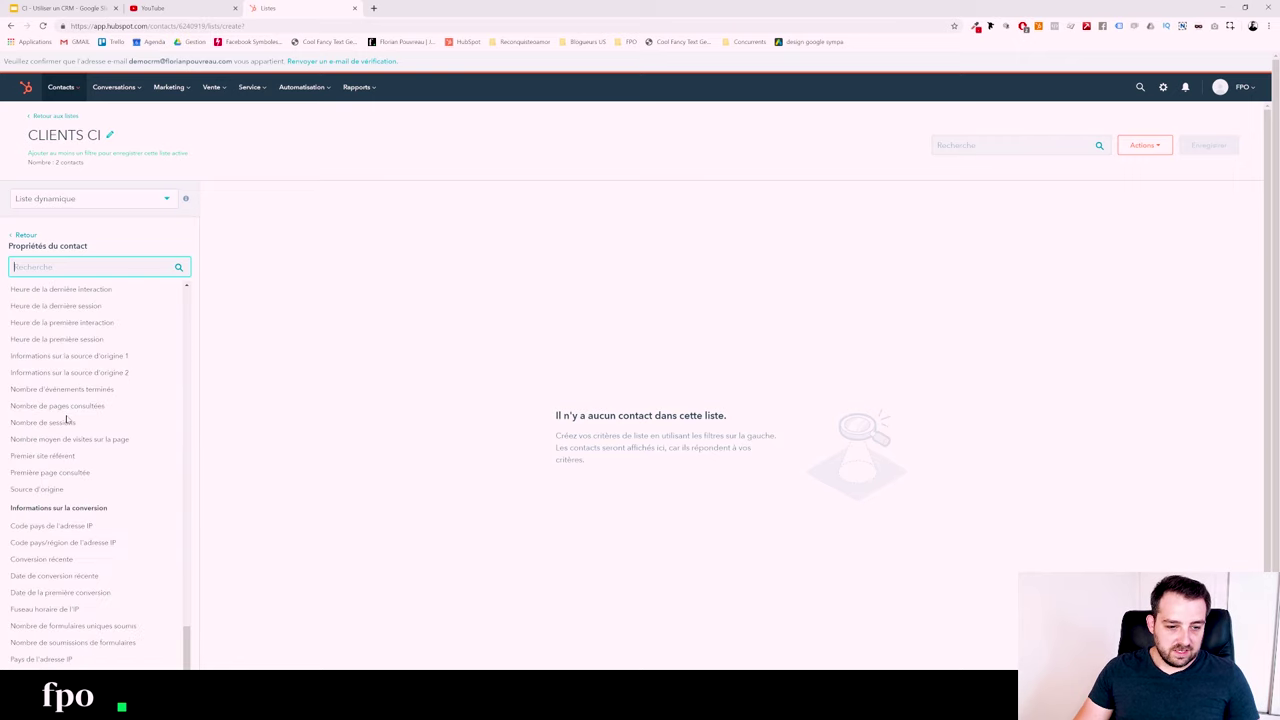
scroll(46, 403, "up", 8)
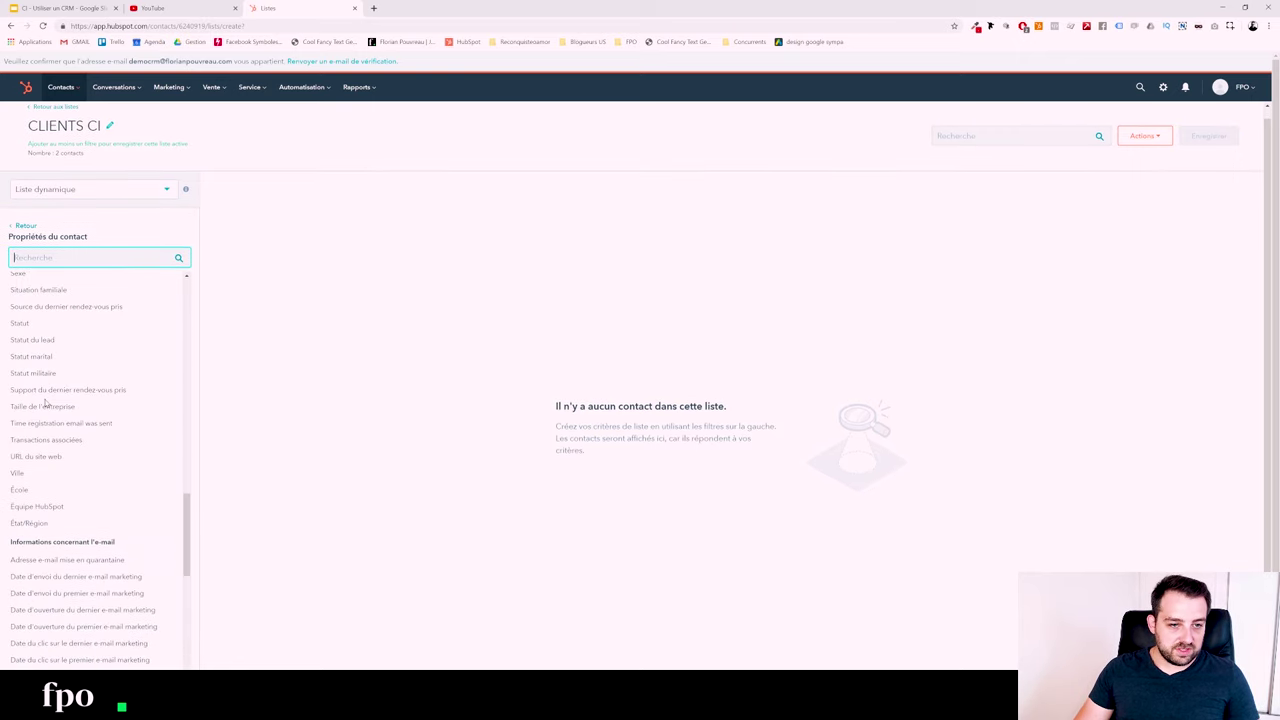
scroll(45, 353, "up", 8)
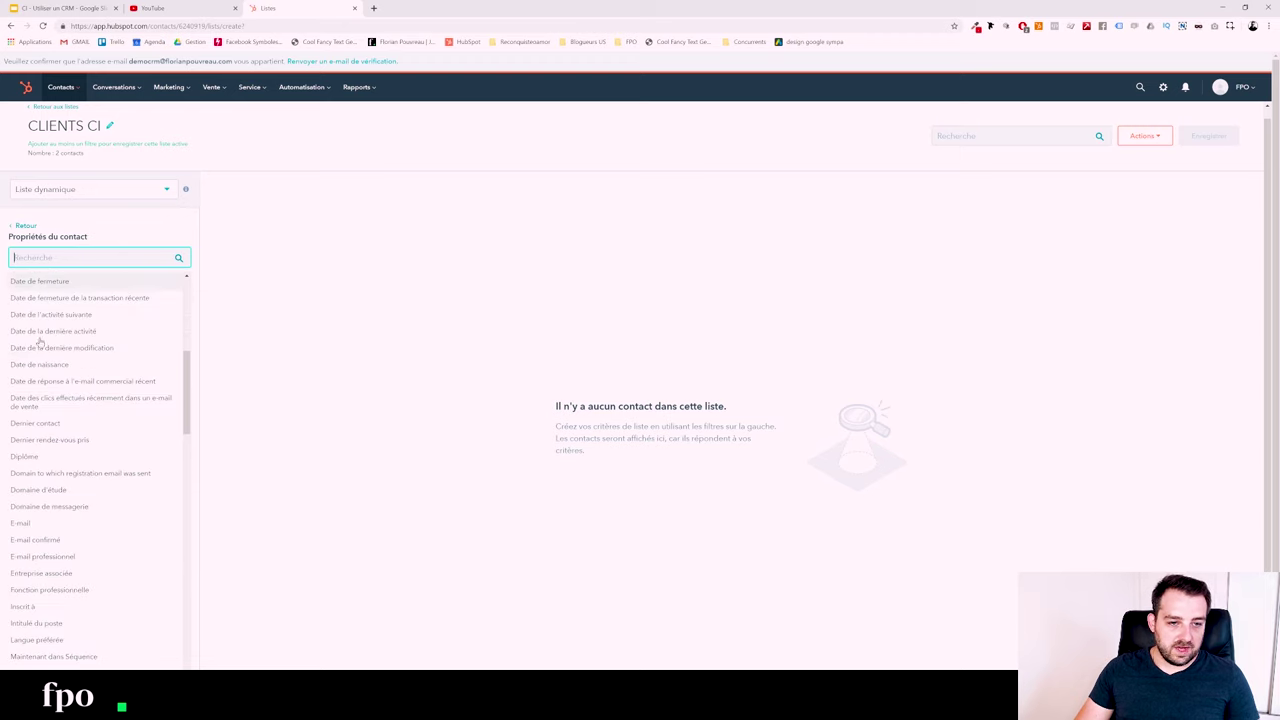
scroll(40, 400, "up", 1)
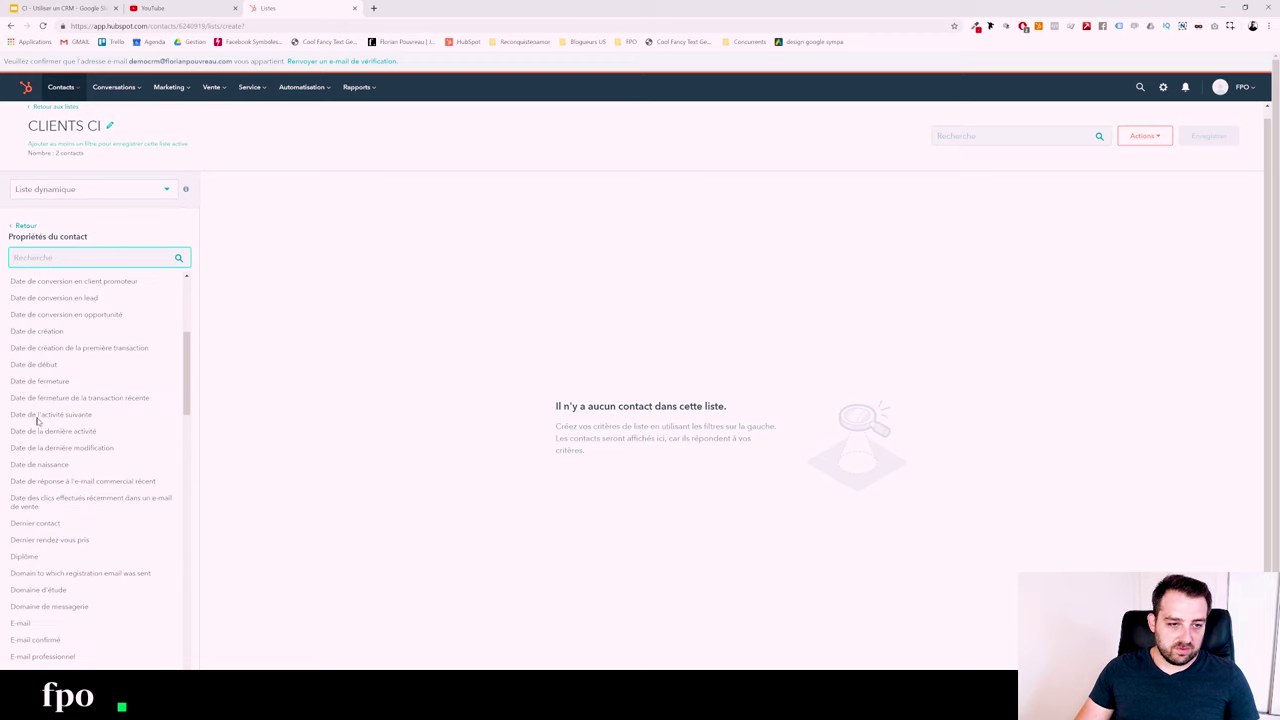
- Rename the list to Prospects CI
left_click(55, 125)
double_click(55, 125)
type("Prospectio")
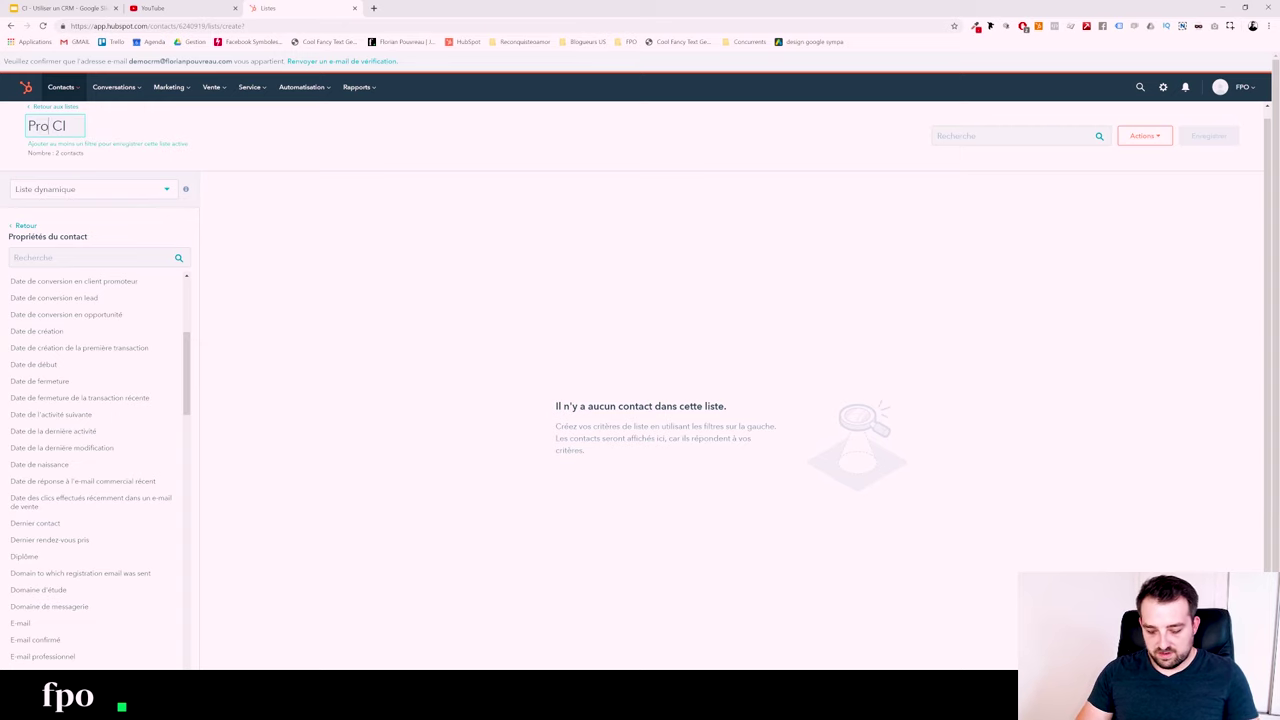
key("BackSpace")
key("BackSpace")
type("spects")
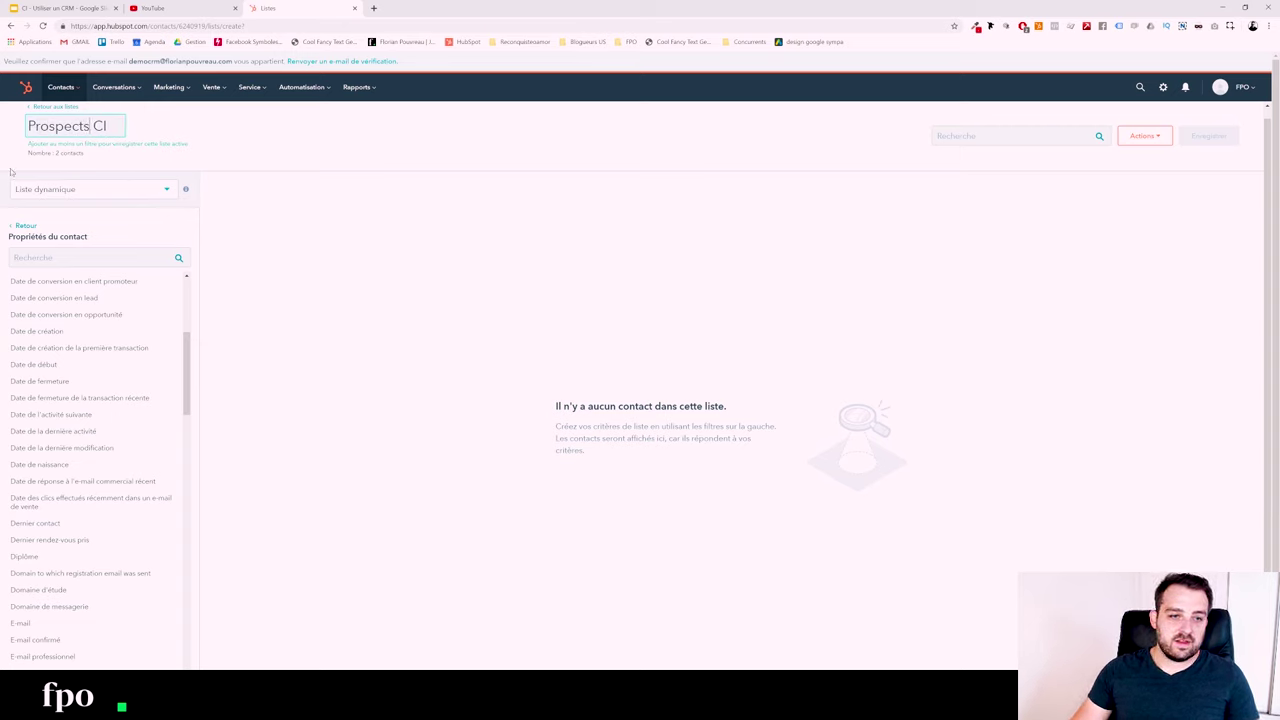
key("Return")
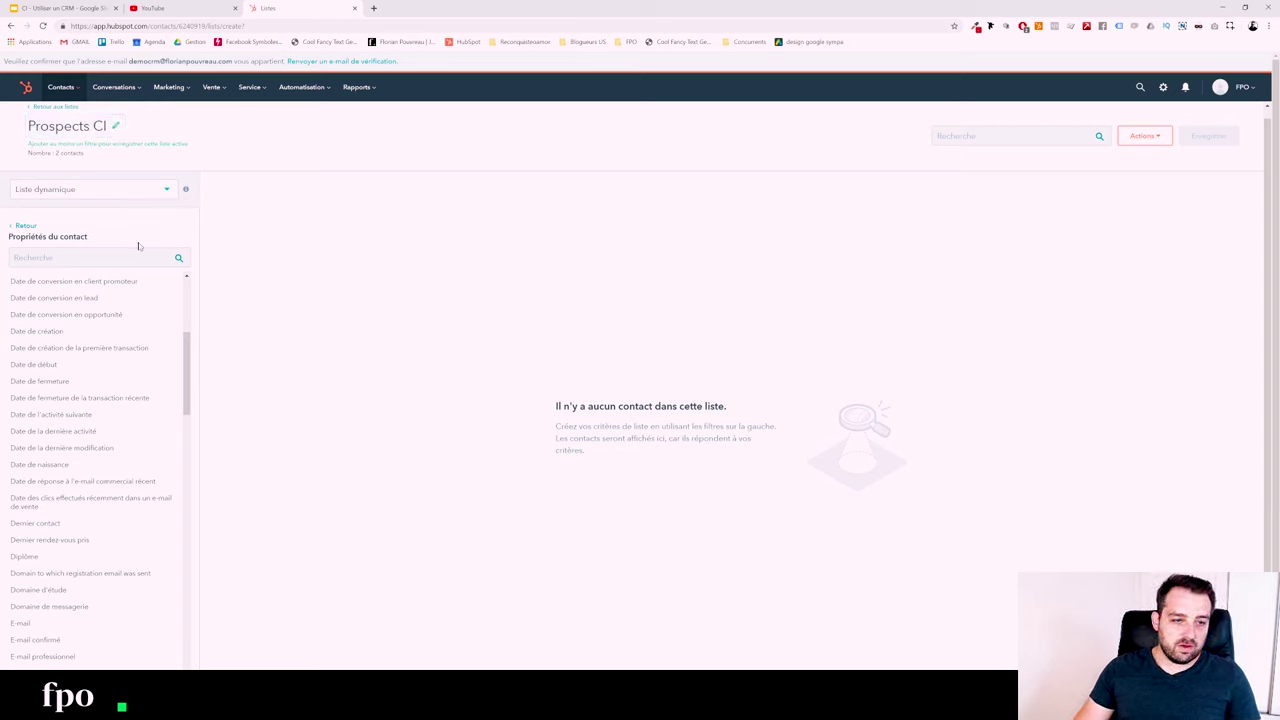
- Choose the contact property Date de conversion en client as the list filter with the condition est connu
scroll(78, 414, "up", 1)
left_click(64, 317)
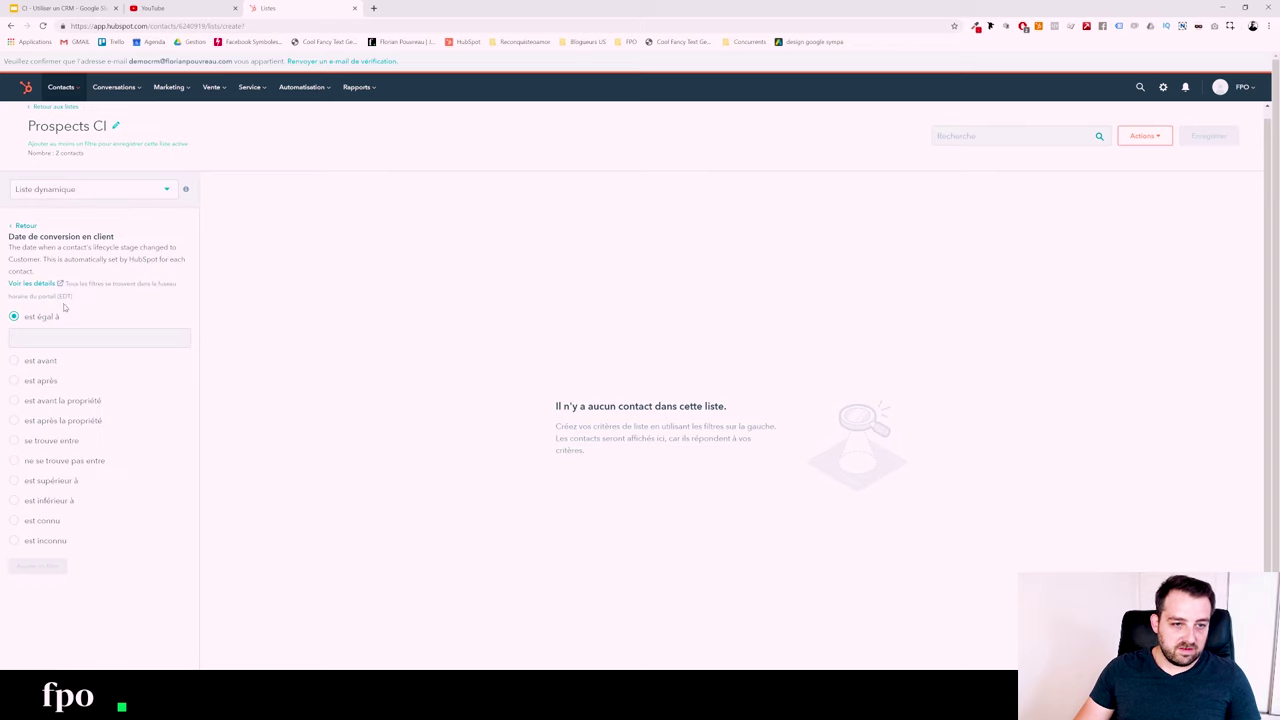
left_click(42, 520)
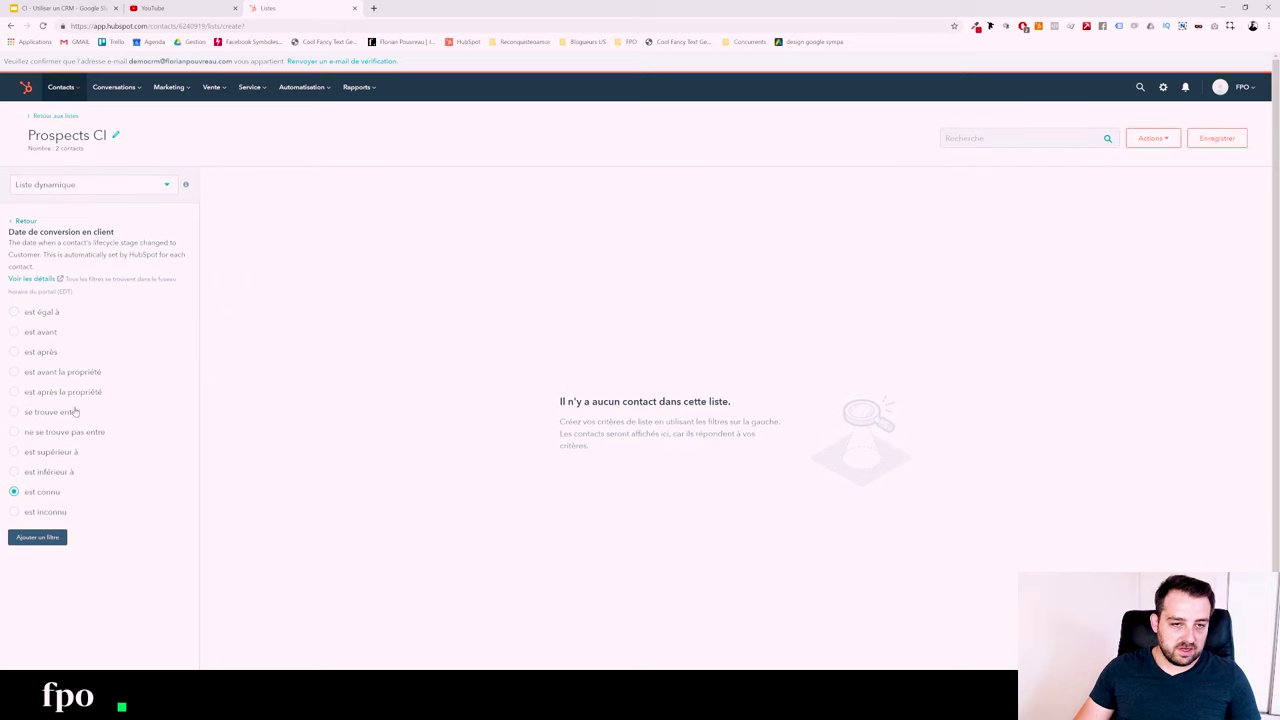
- Rename the list to CLIENTS CI and add the prepared client conversion date filter to it
left_click(74, 135)
key("ctrl+a")
type("CLIENTCI")
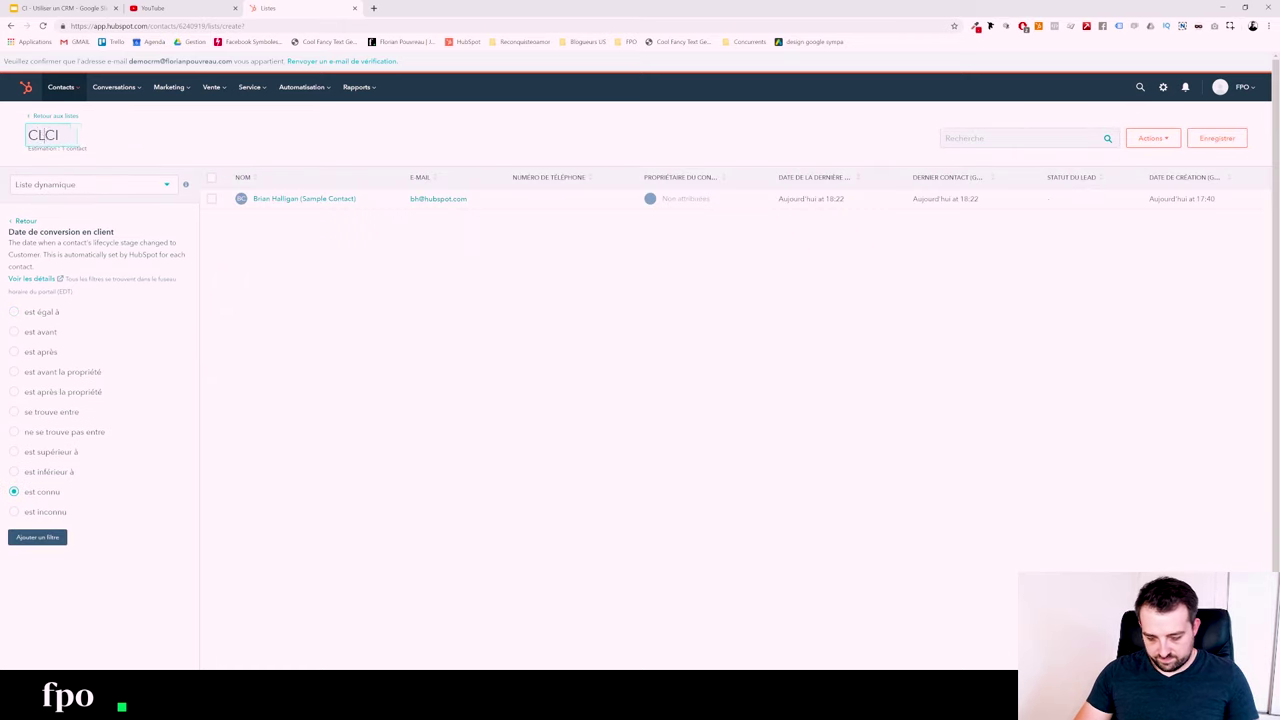
key("Left")
key("Left")
type("S")
left_click(50, 537)
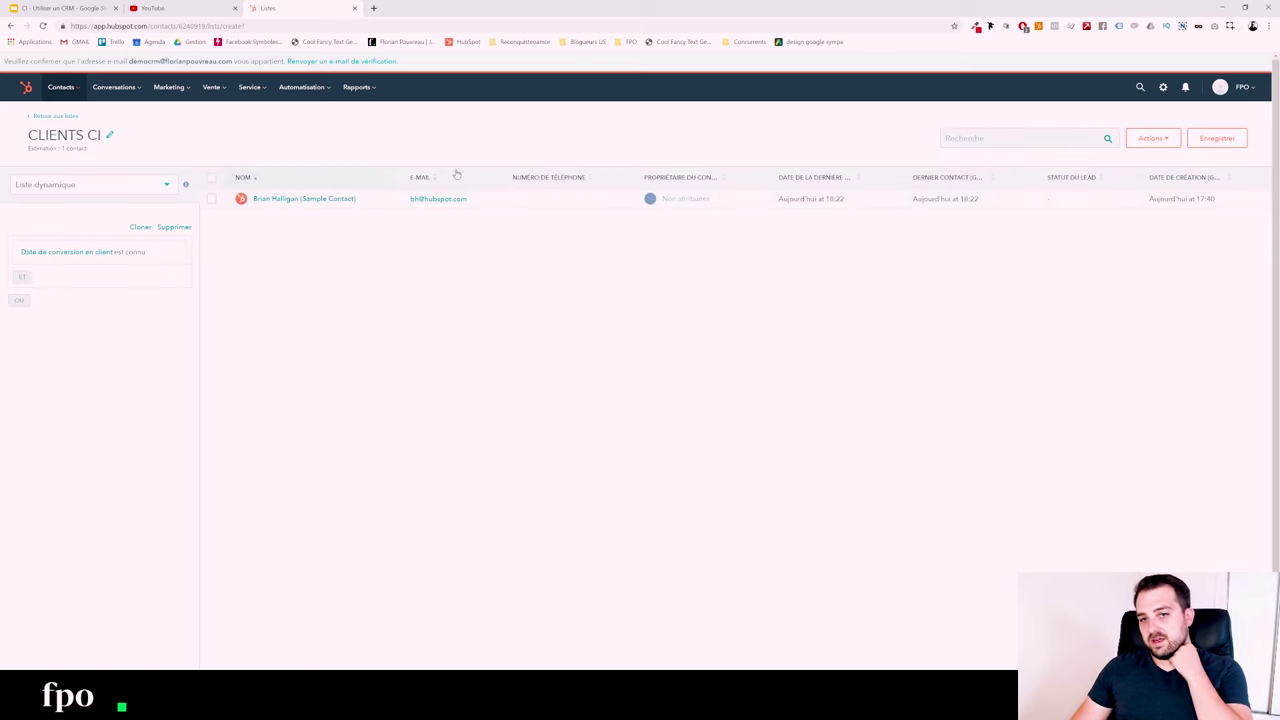
left_click_drag(776, 321, 970, 406)
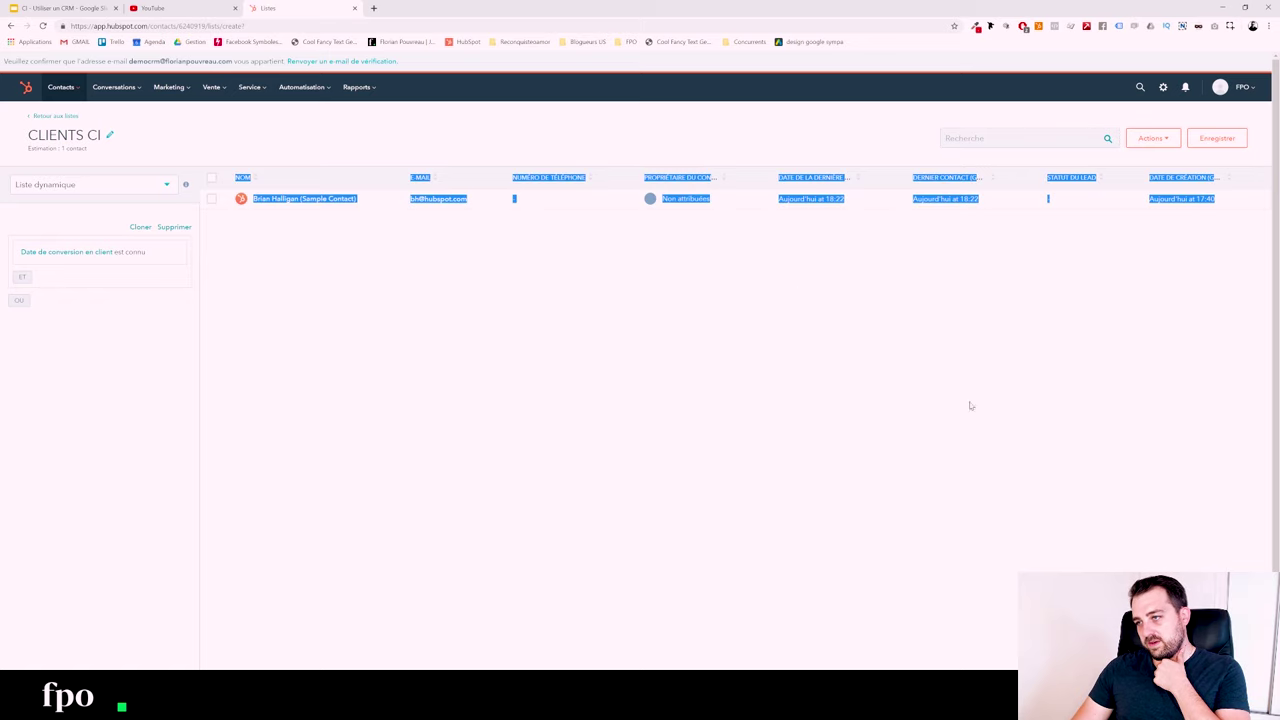
left_click(939, 365)
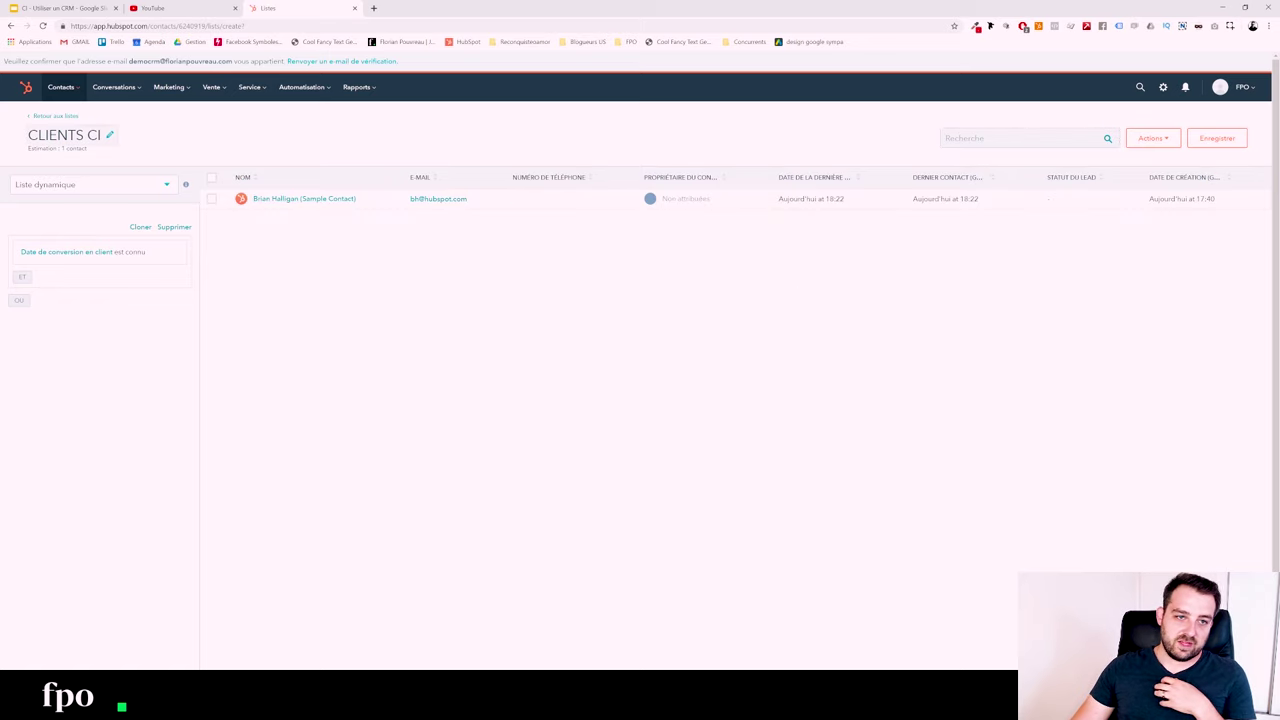
- Save the CLIENTS CI list and go back to the list library
left_click(55, 117)
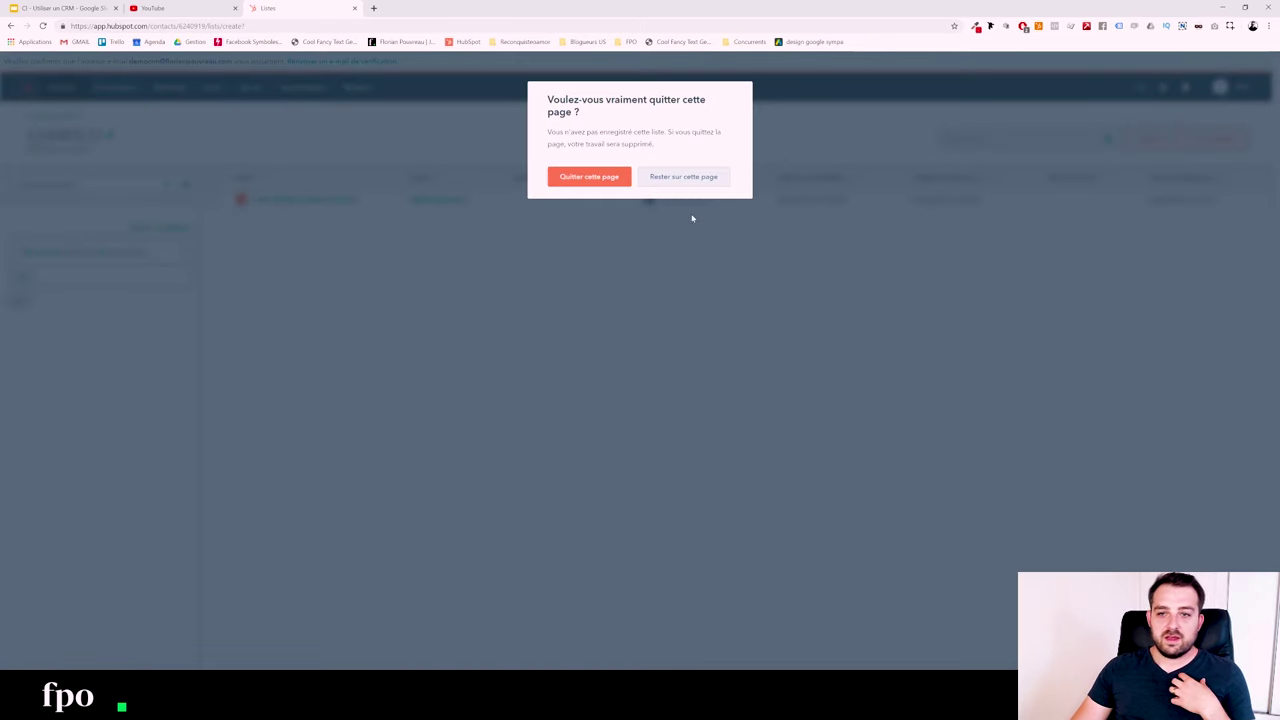
left_click(668, 176)
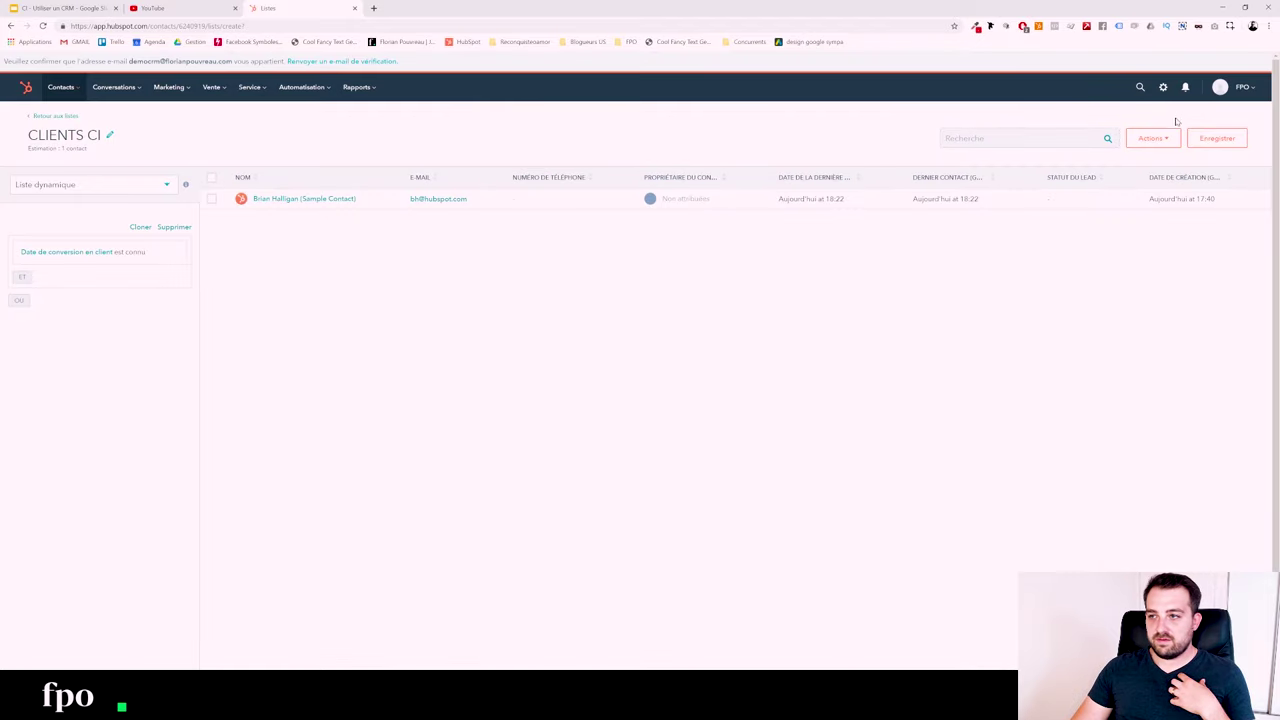
left_click(54, 117)
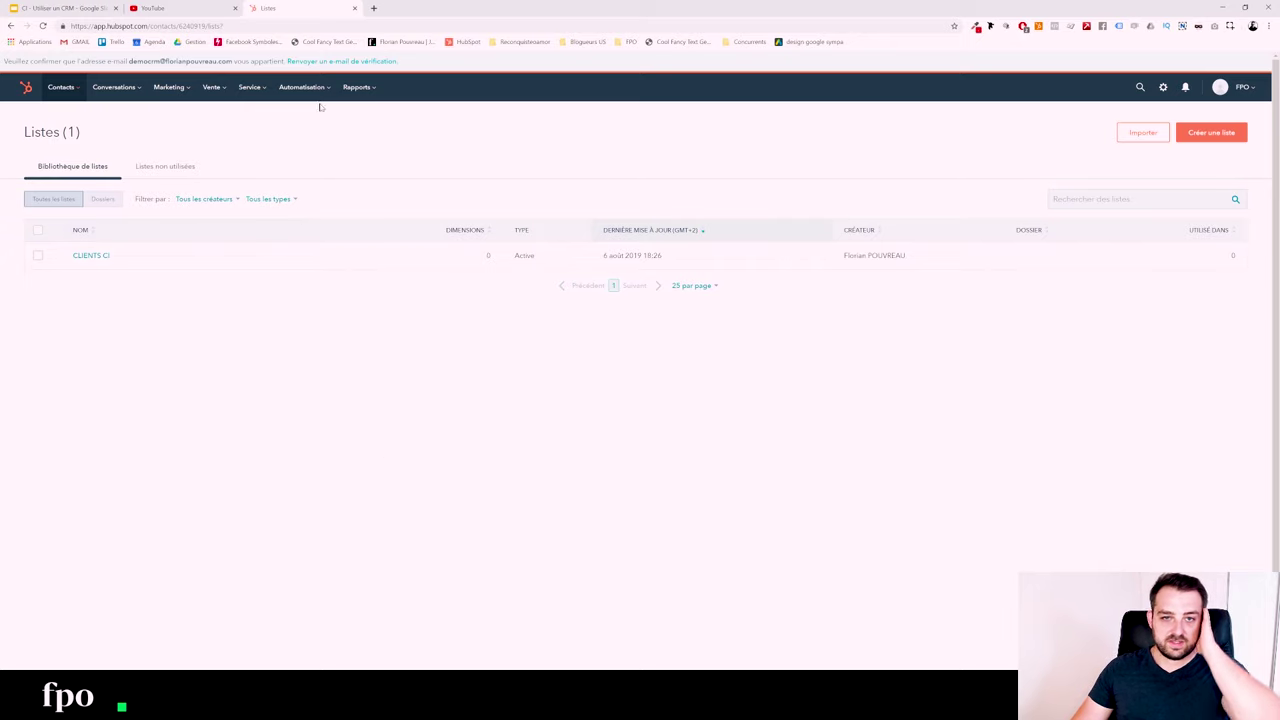
- Open the Réunions page, preview the booking page of the default 60, 30 and 15 min meeting, and close it
mouse_move(309, 92)
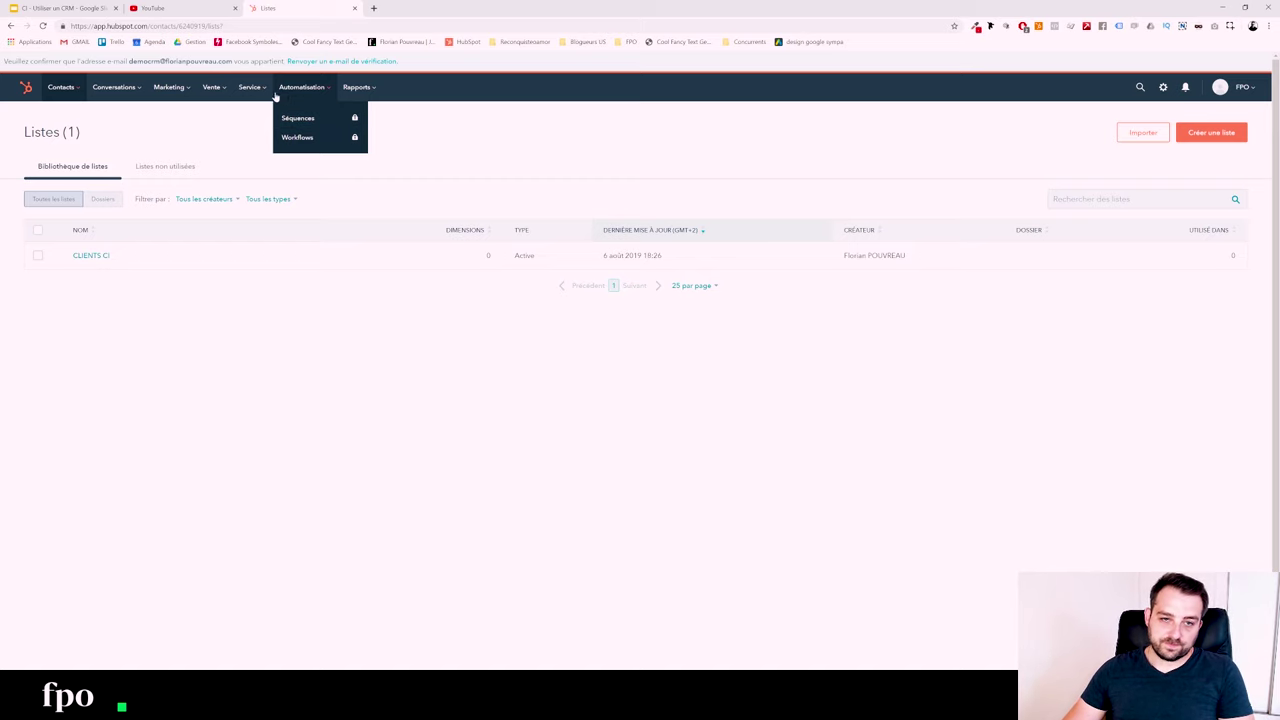
mouse_move(212, 89)
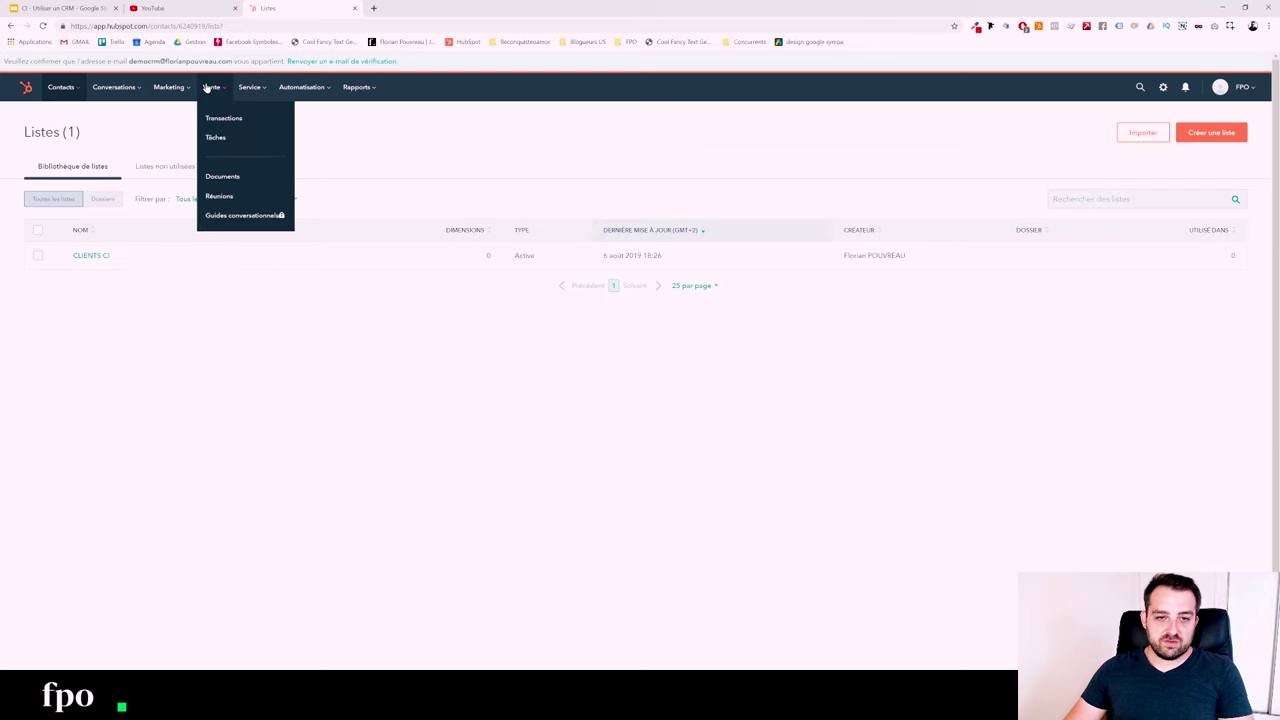
left_click(232, 197)
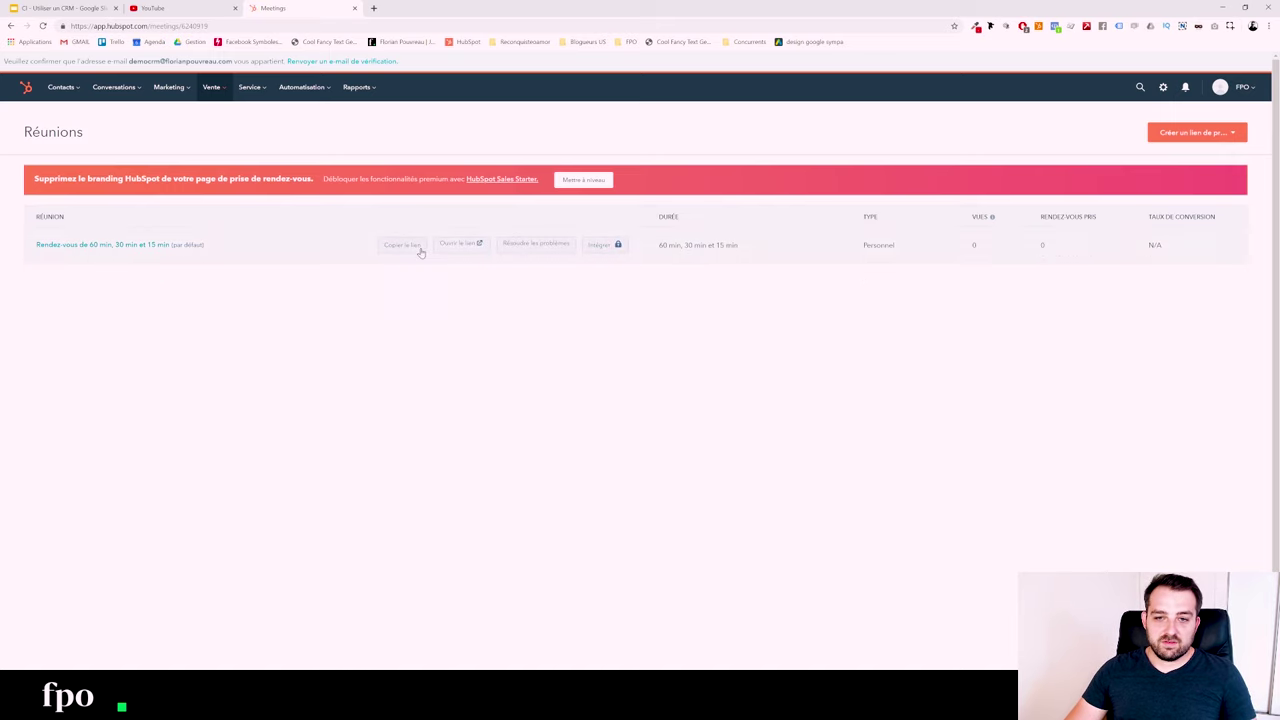
left_click(456, 247)
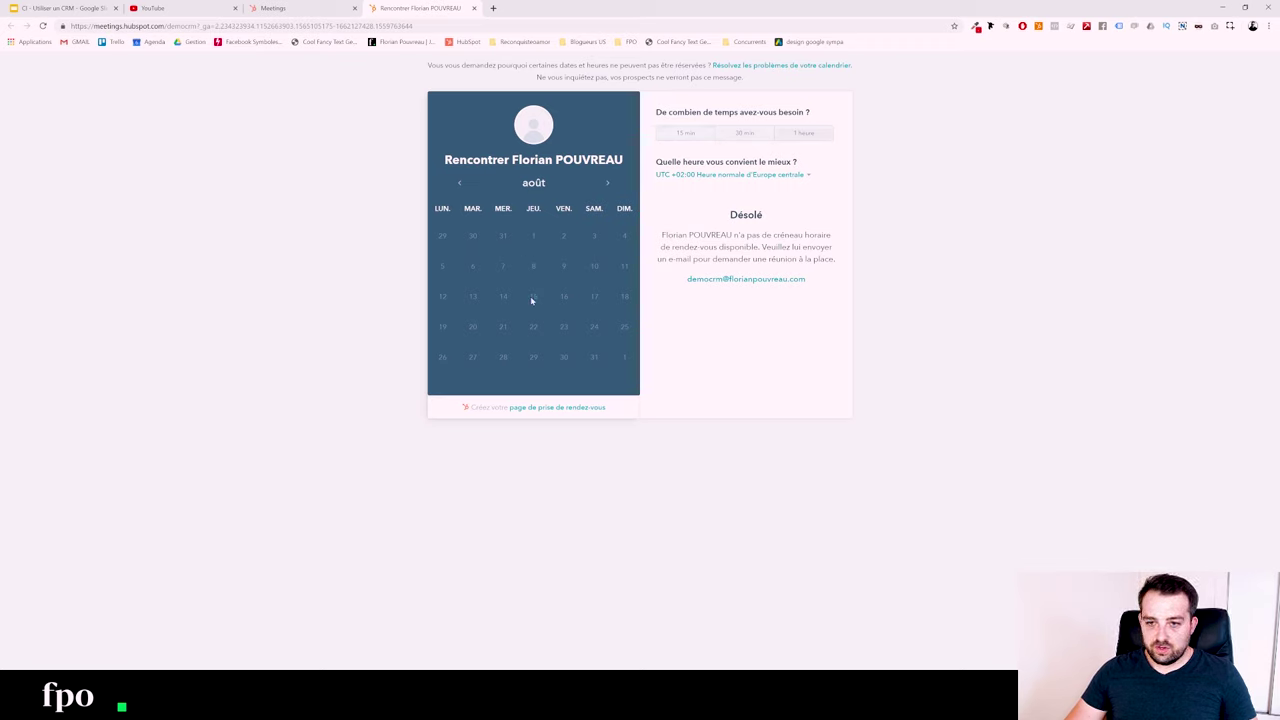
left_click(474, 8)
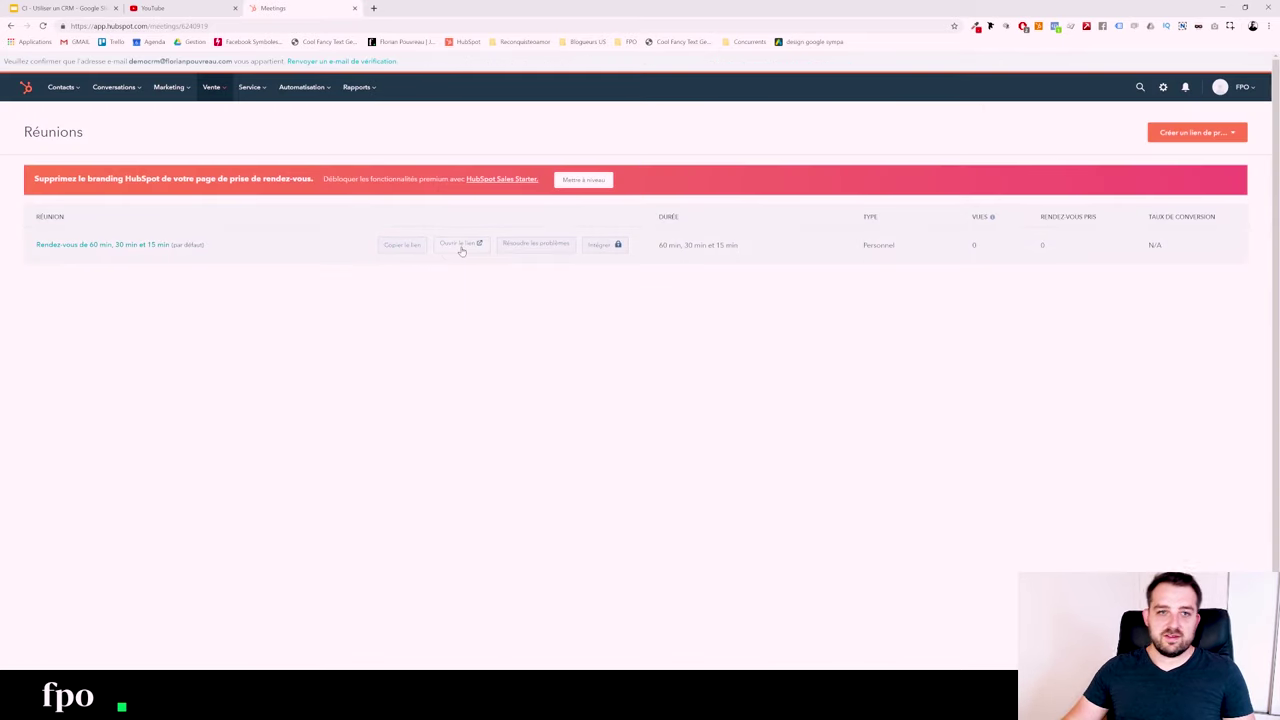
- Open the marketing e-mail page and compare the simple and advanced e-mail offers
left_click(177, 90)
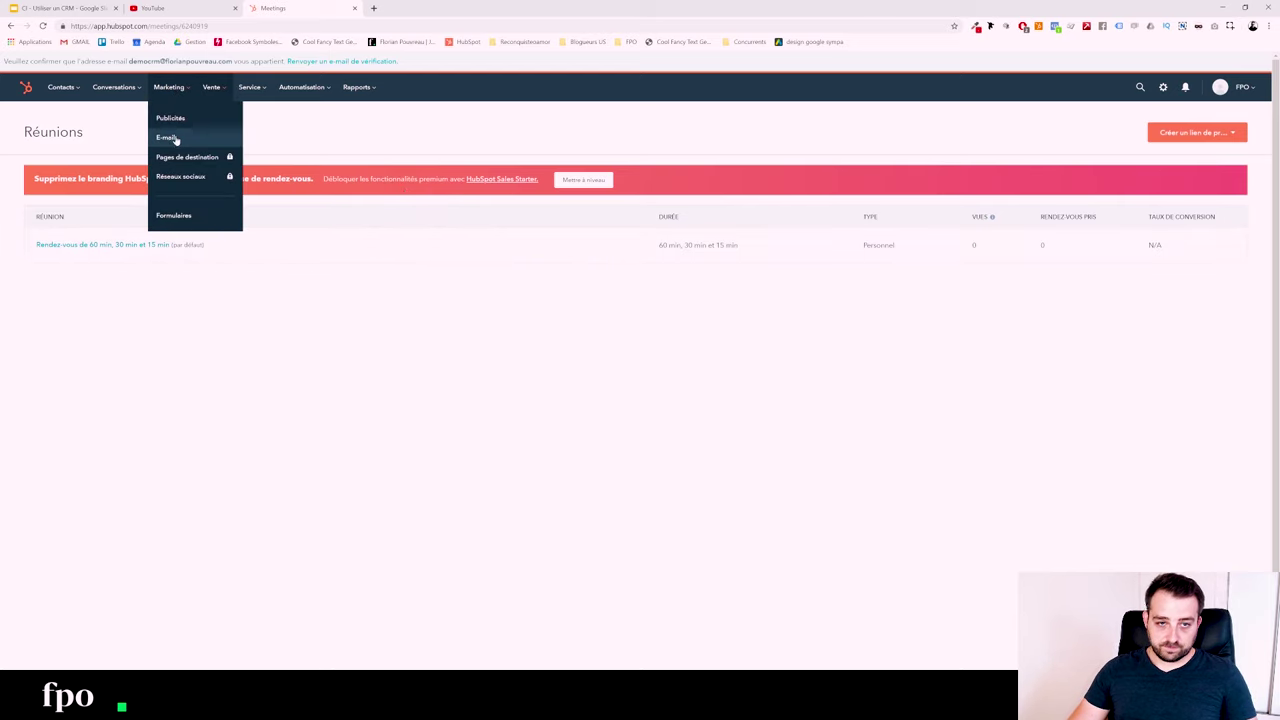
left_click(181, 144)
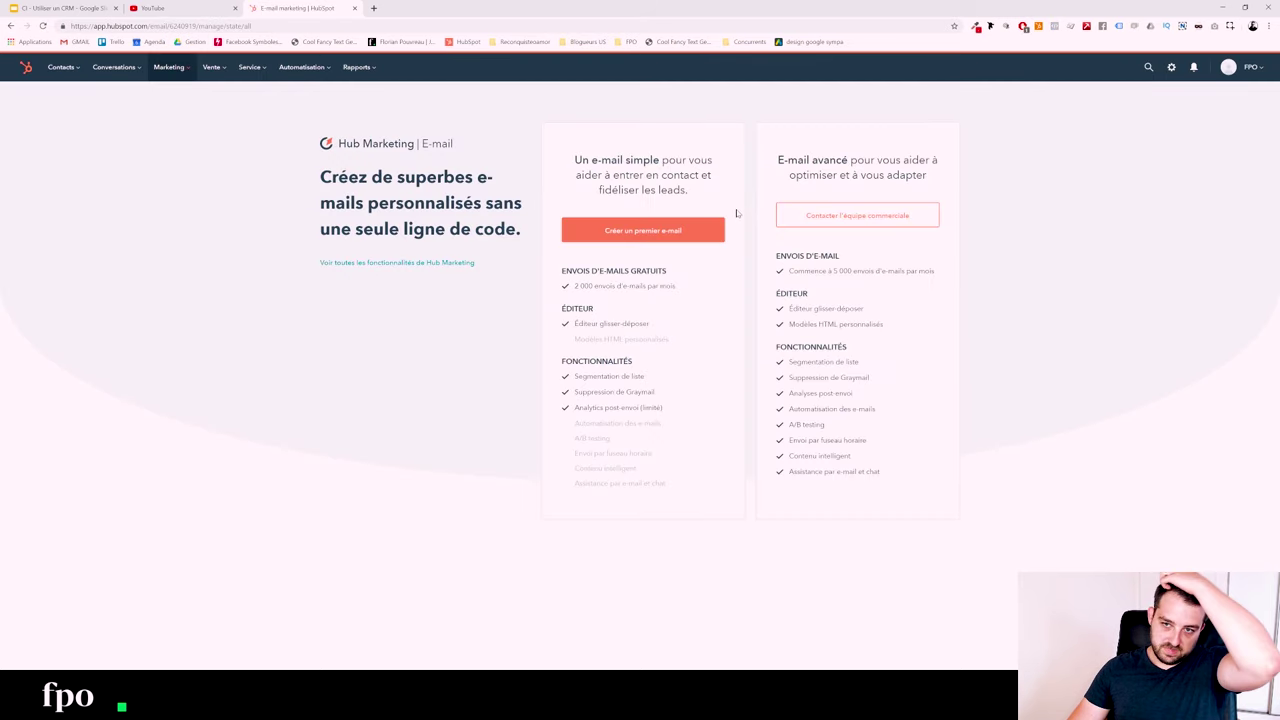
left_click(645, 231)
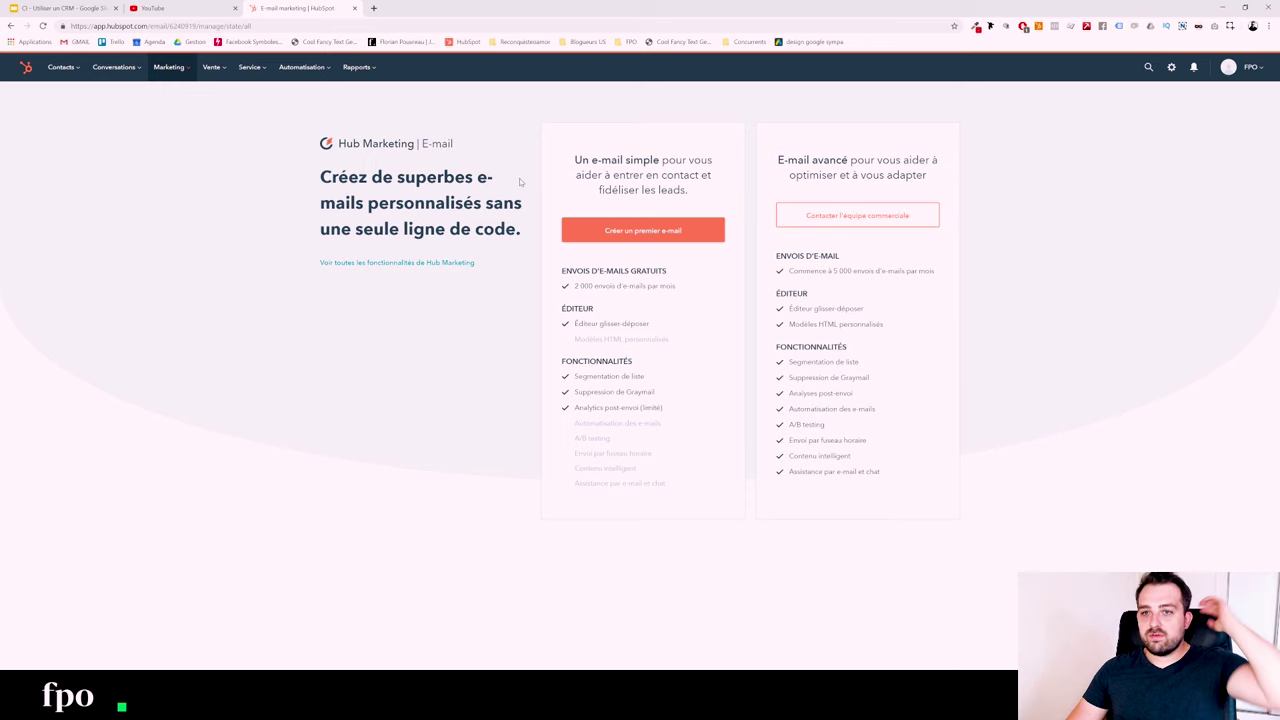
- Create an ordinary form (Formulaire ordinaire) from the Téléchargement d'e-books template
left_click(168, 70)
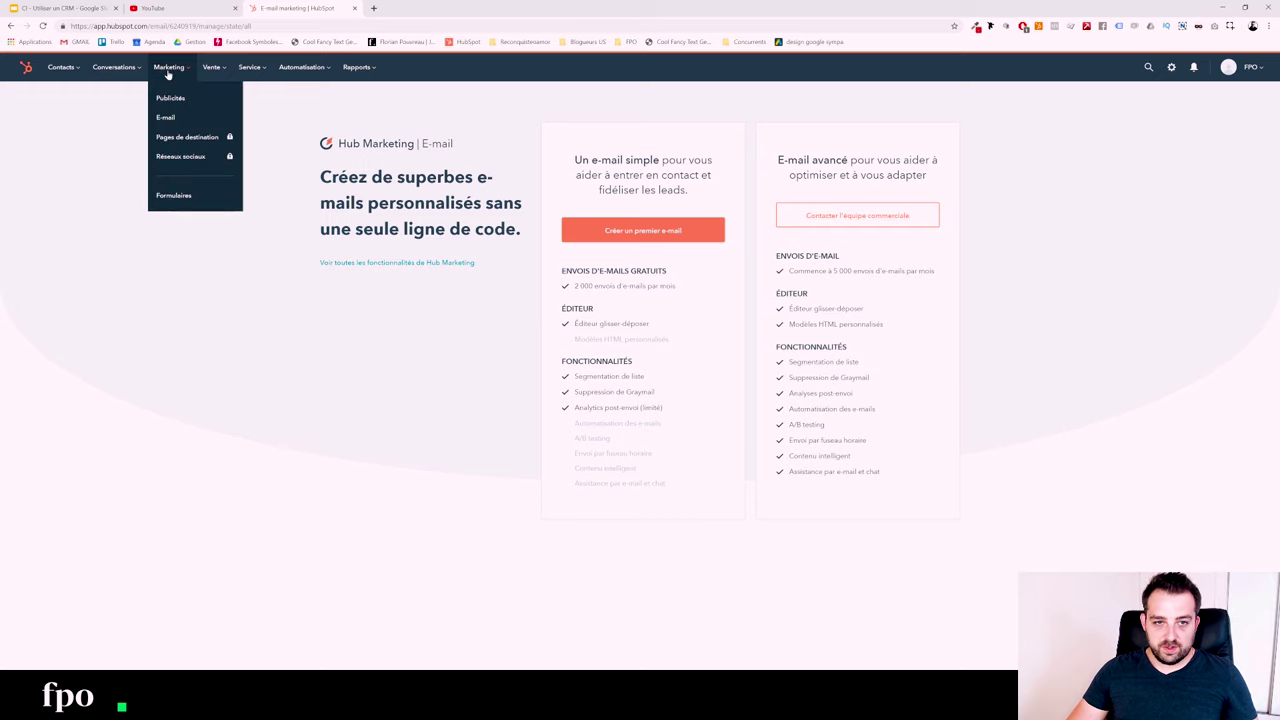
left_click(171, 197)
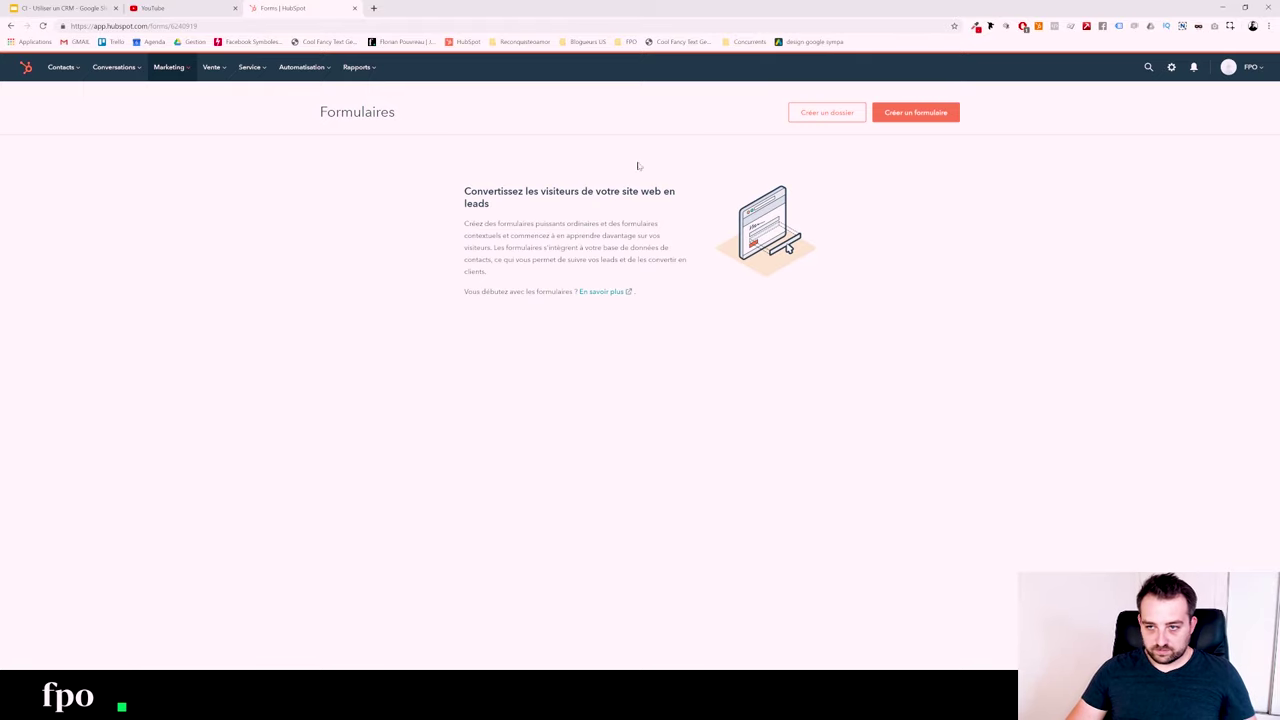
left_click(915, 112)
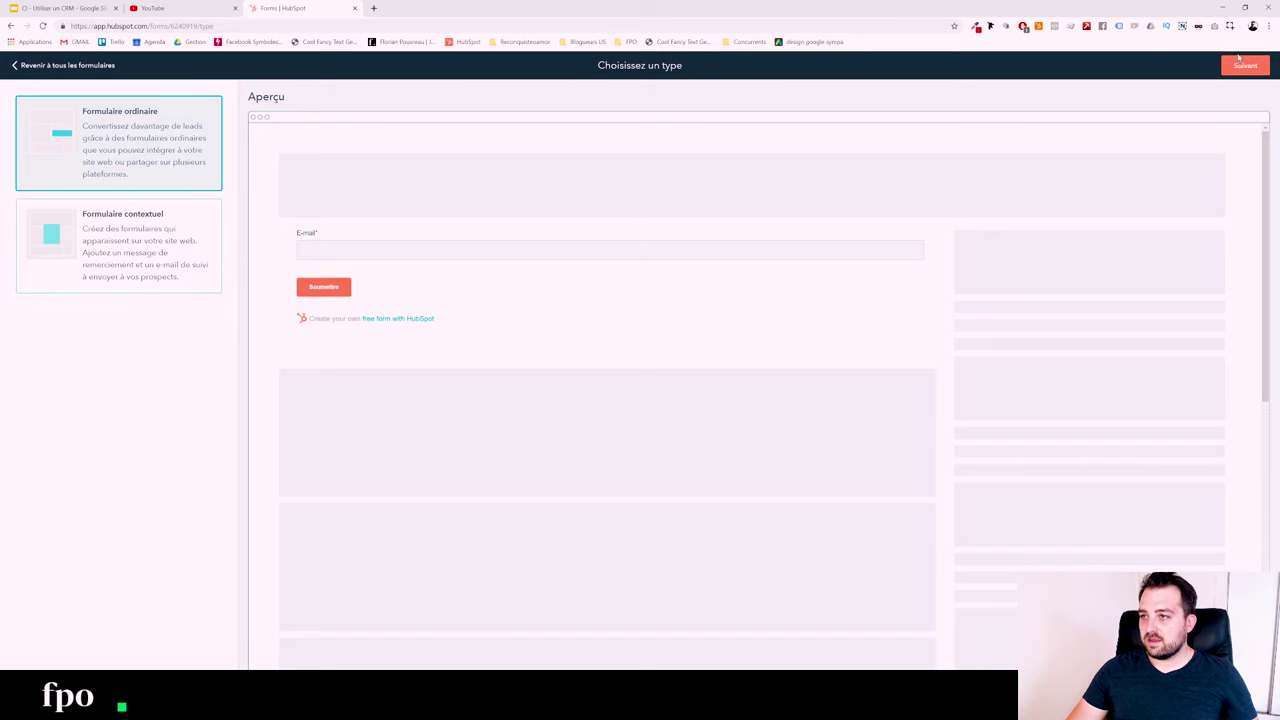
left_click(1243, 64)
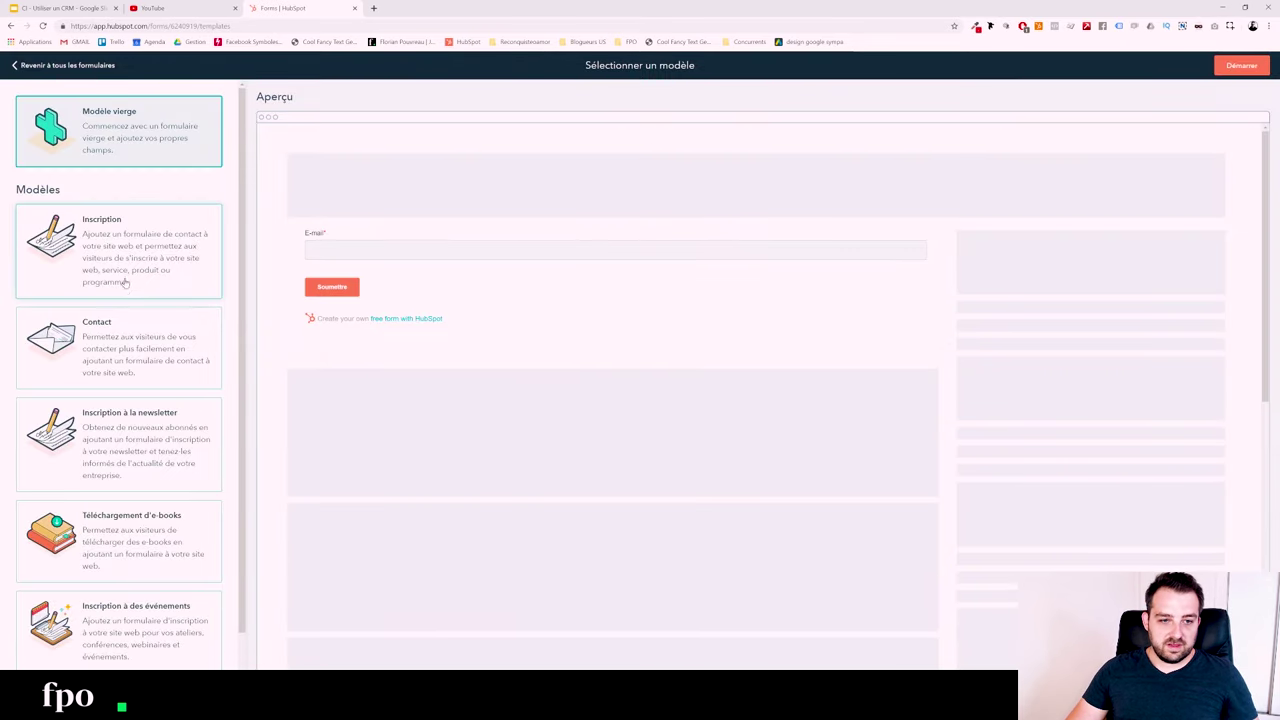
scroll(125, 283, "down", 1)
left_click(125, 474)
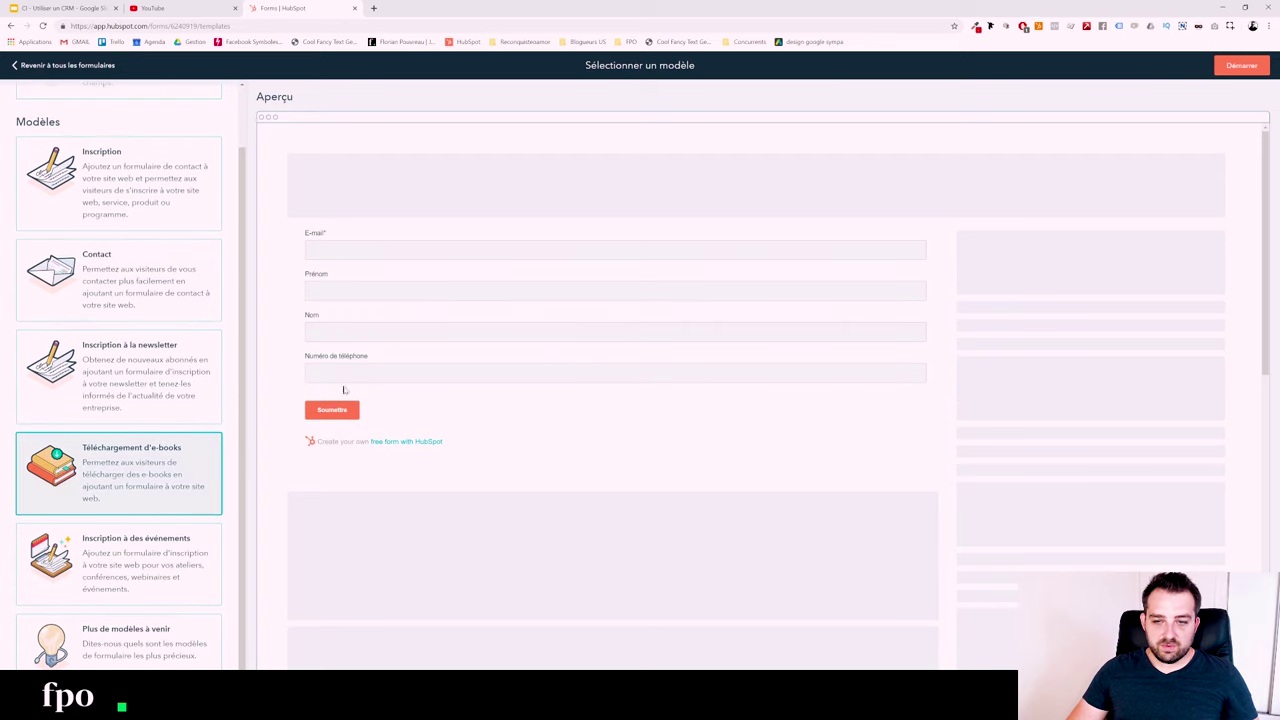
left_click(1240, 66)
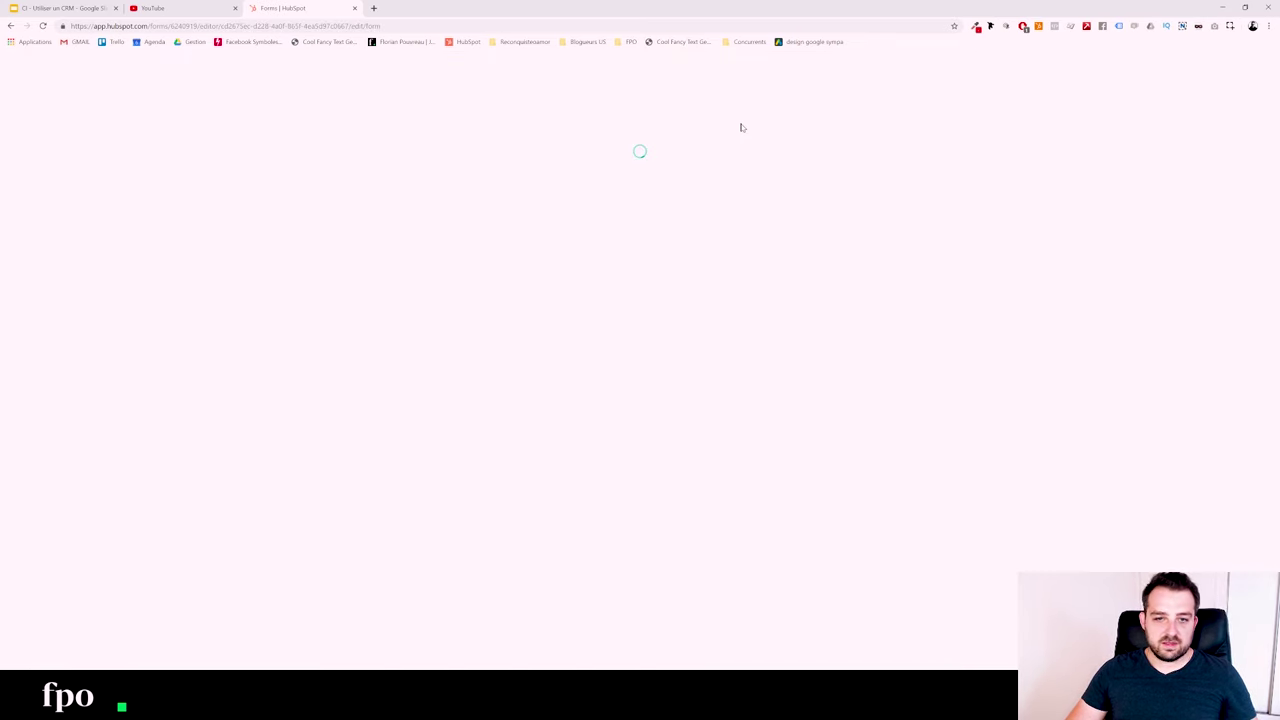
- Look over the form's available fields and its follow-up e-mail section, and return to the form editor
left_click_drag(95, 258, 109, 288)
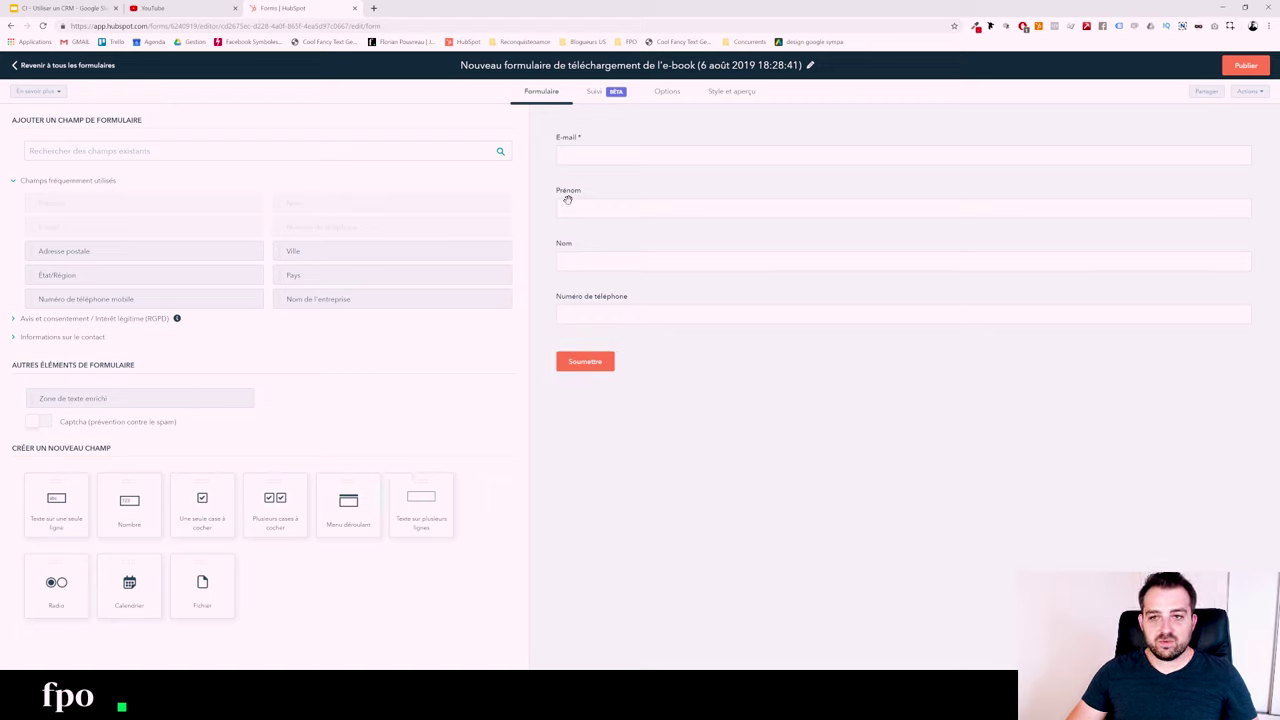
left_click(602, 91)
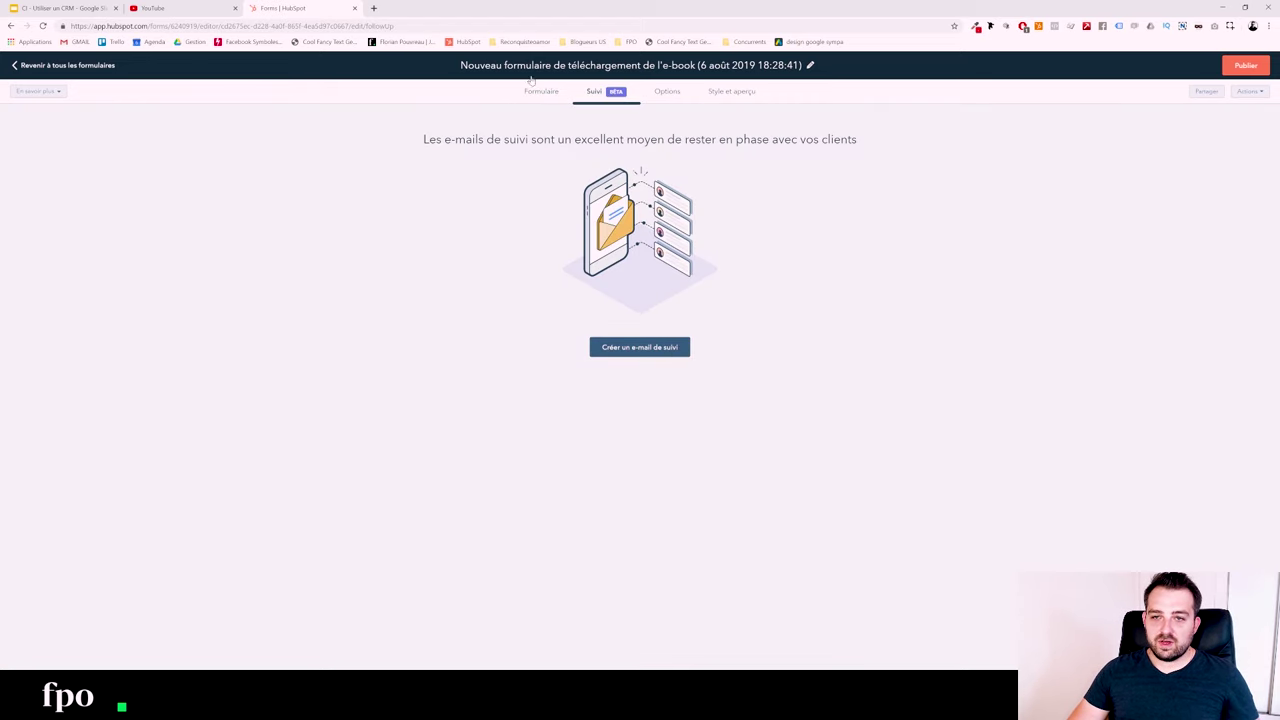
left_click(668, 348)
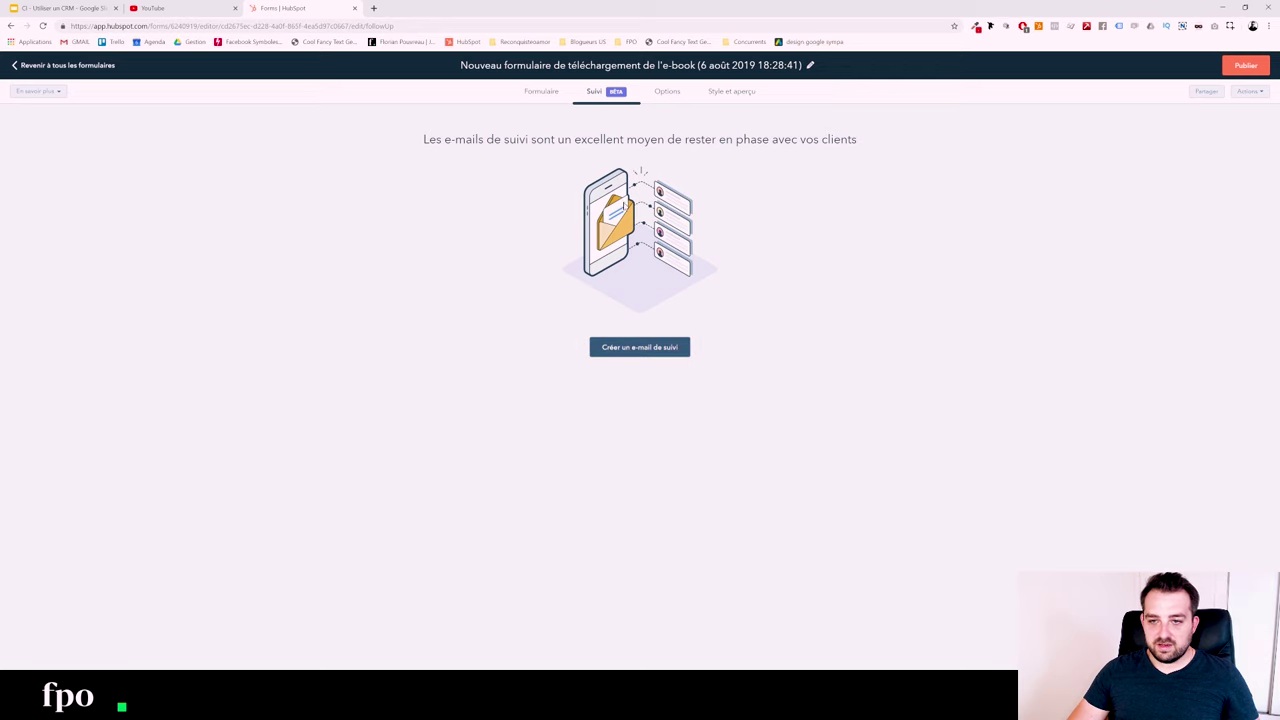
left_click(541, 91)
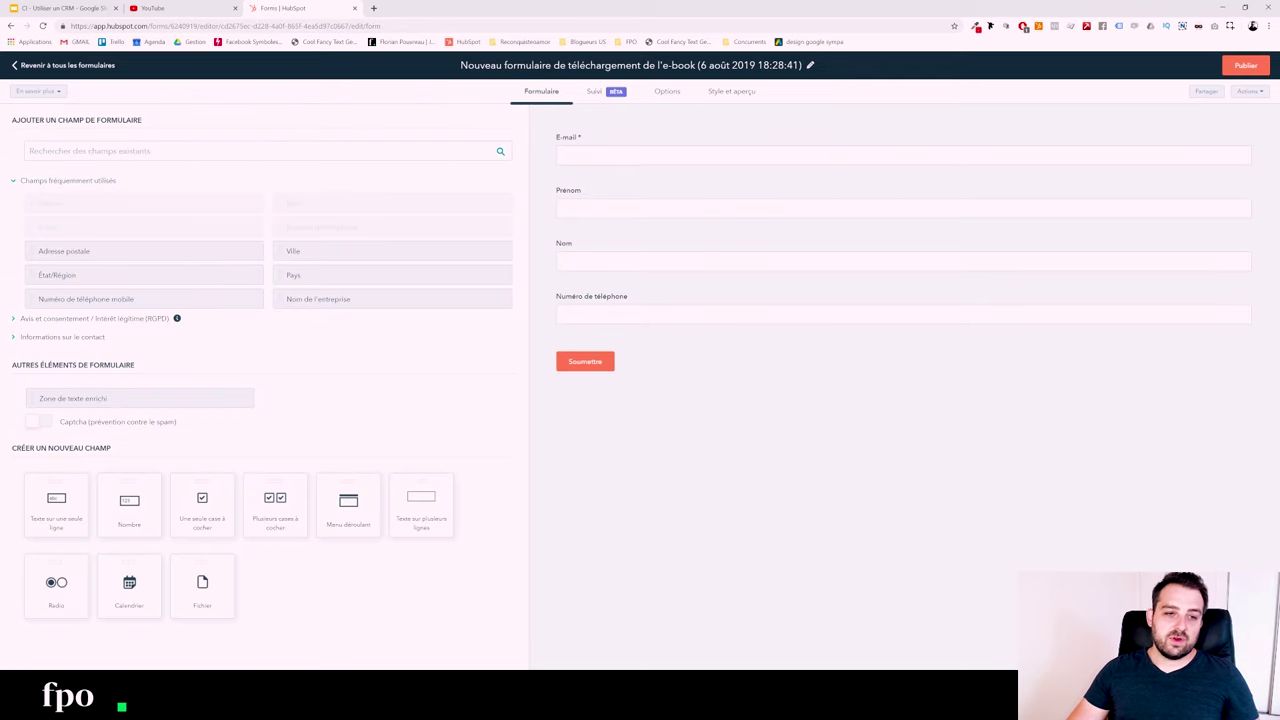
- Add the RGPD notice with a communications consent checkbox, where submitting the form counts as consent to data processing
left_click(80, 318)
left_click(64, 341)
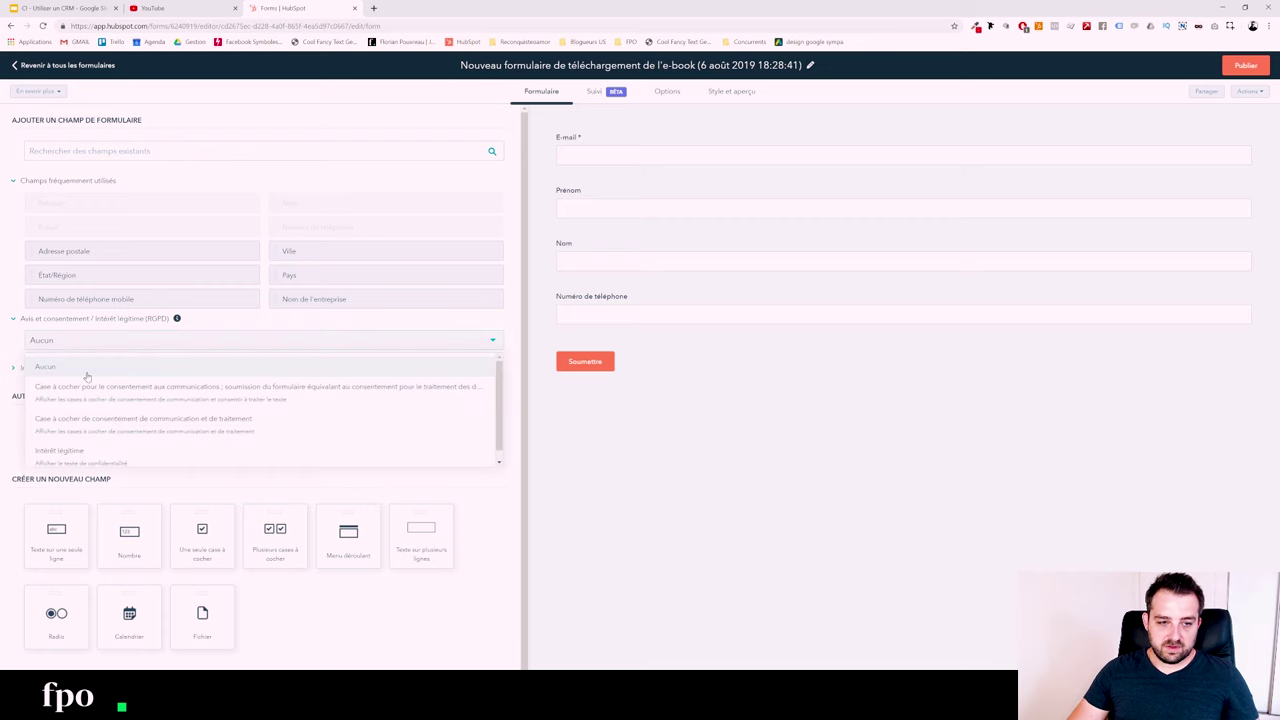
left_click(90, 384)
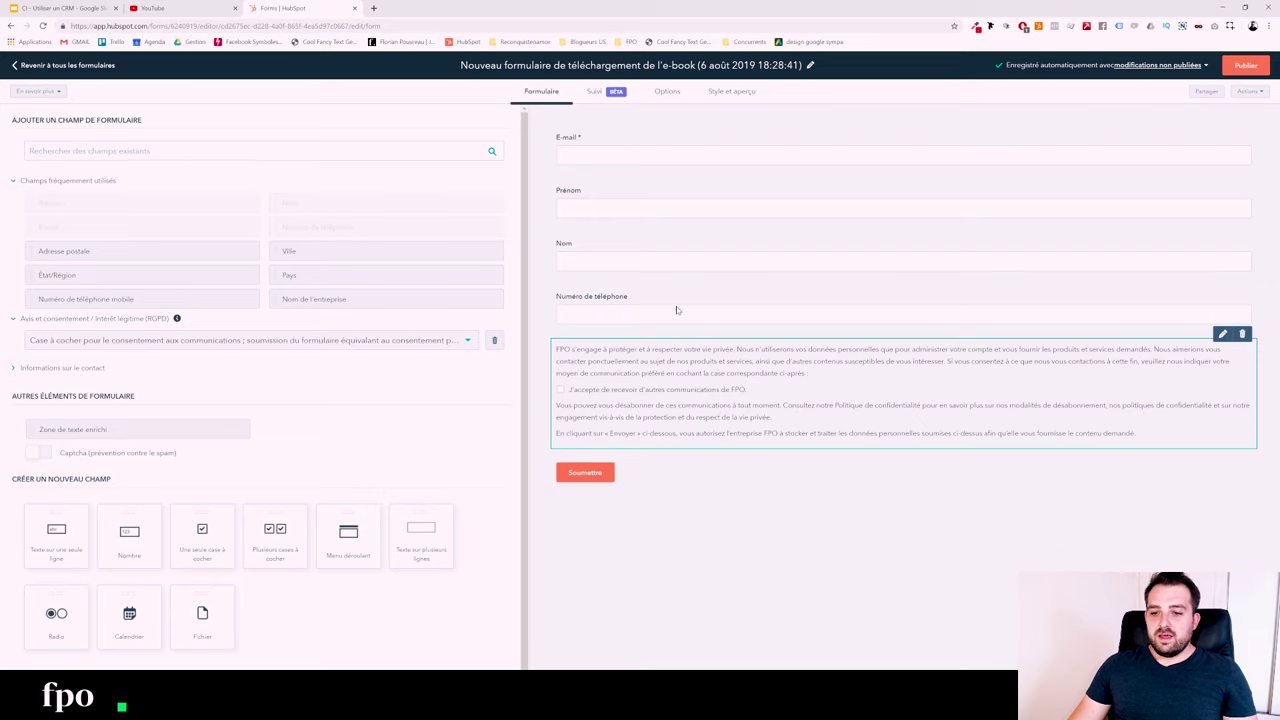
- Change the submit button's label to "Recevoir mon ebook gratuit"
left_click(590, 472)
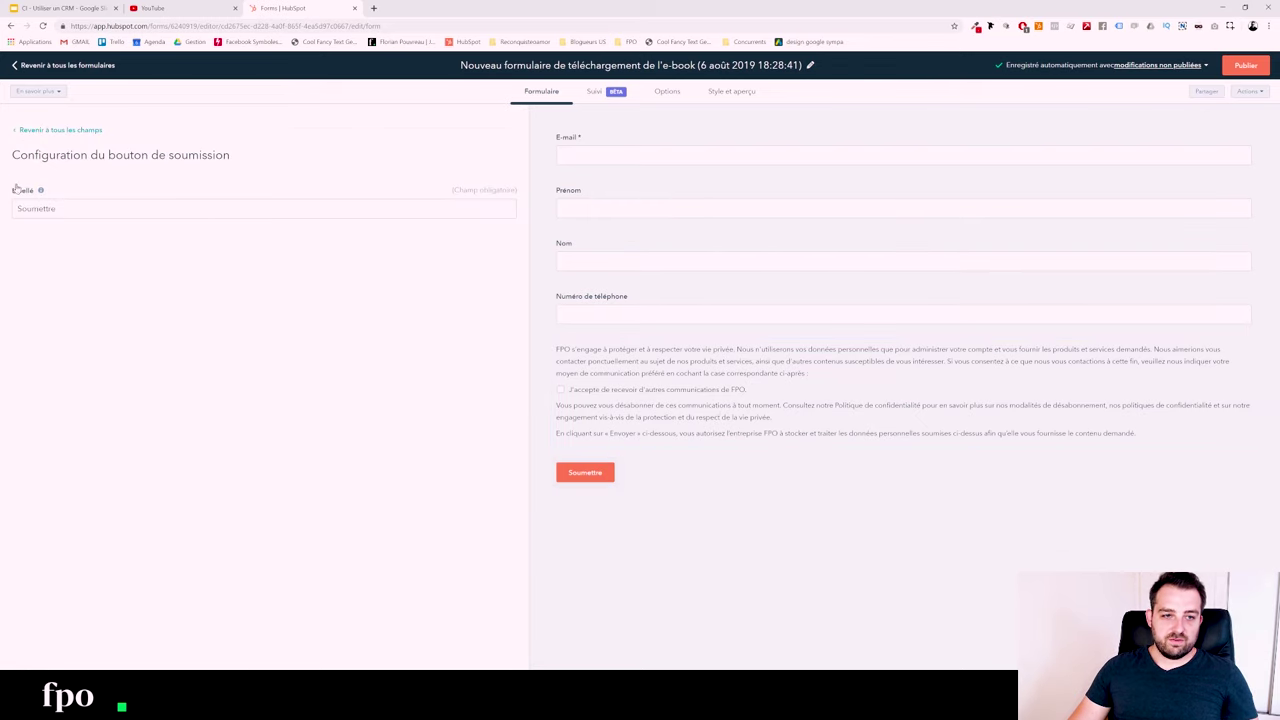
double_click(36, 208)
type("Rece")
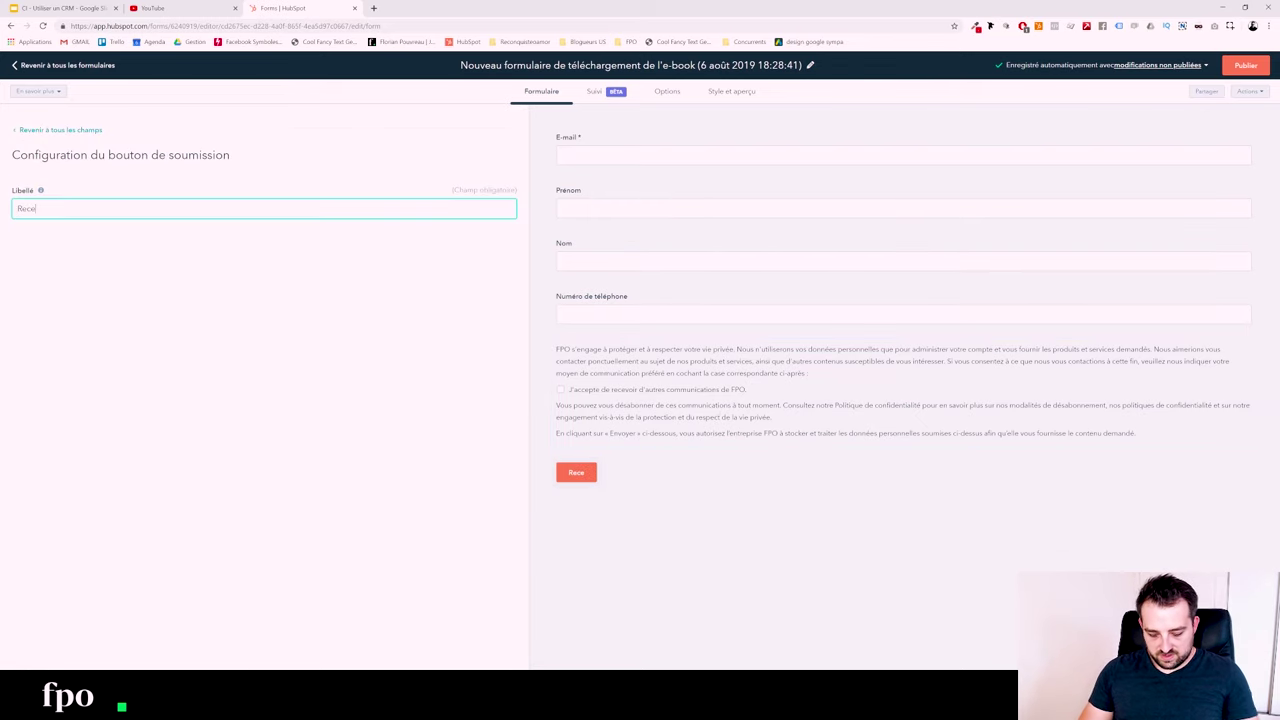
type("voir ")
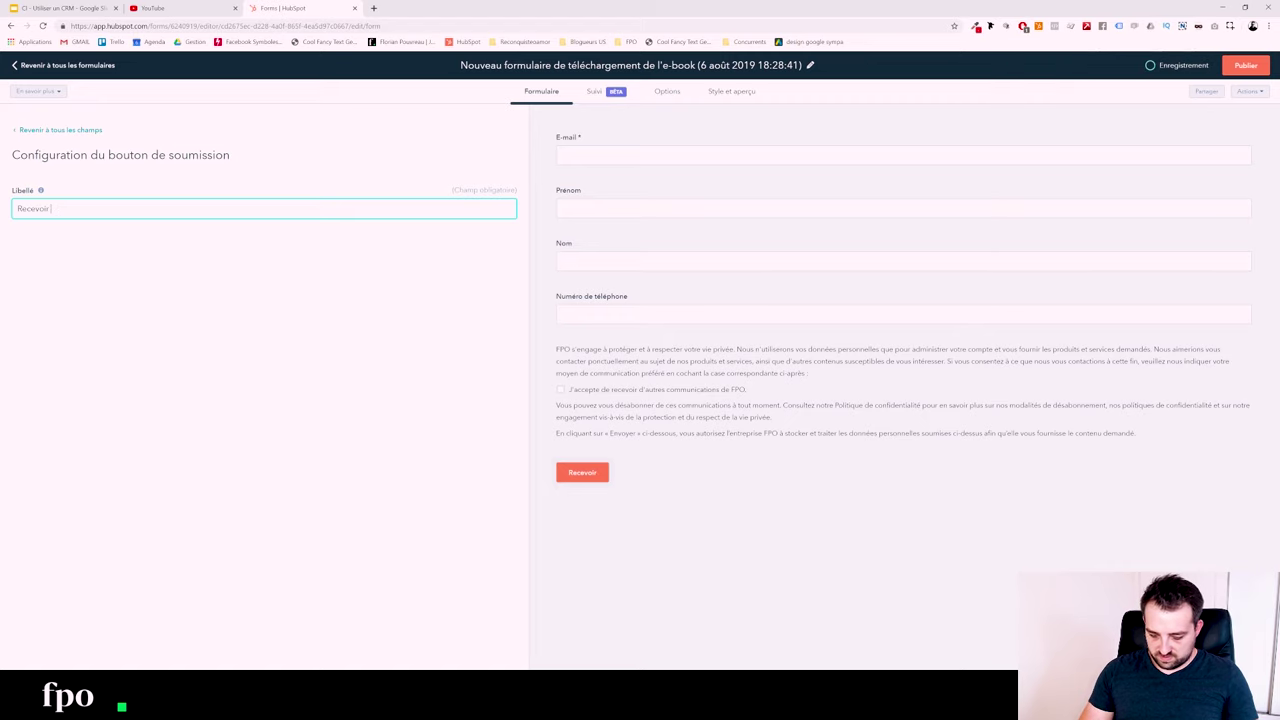
type("mon ebook gratuit")
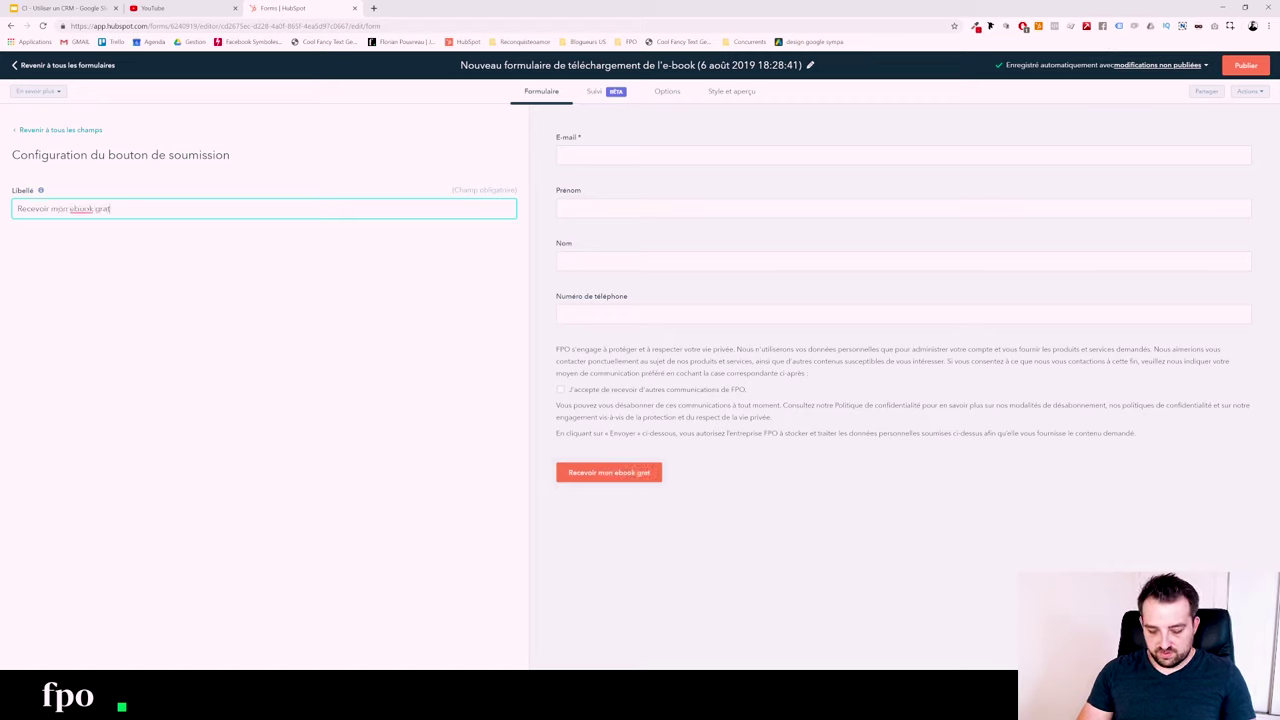
left_click(380, 372)
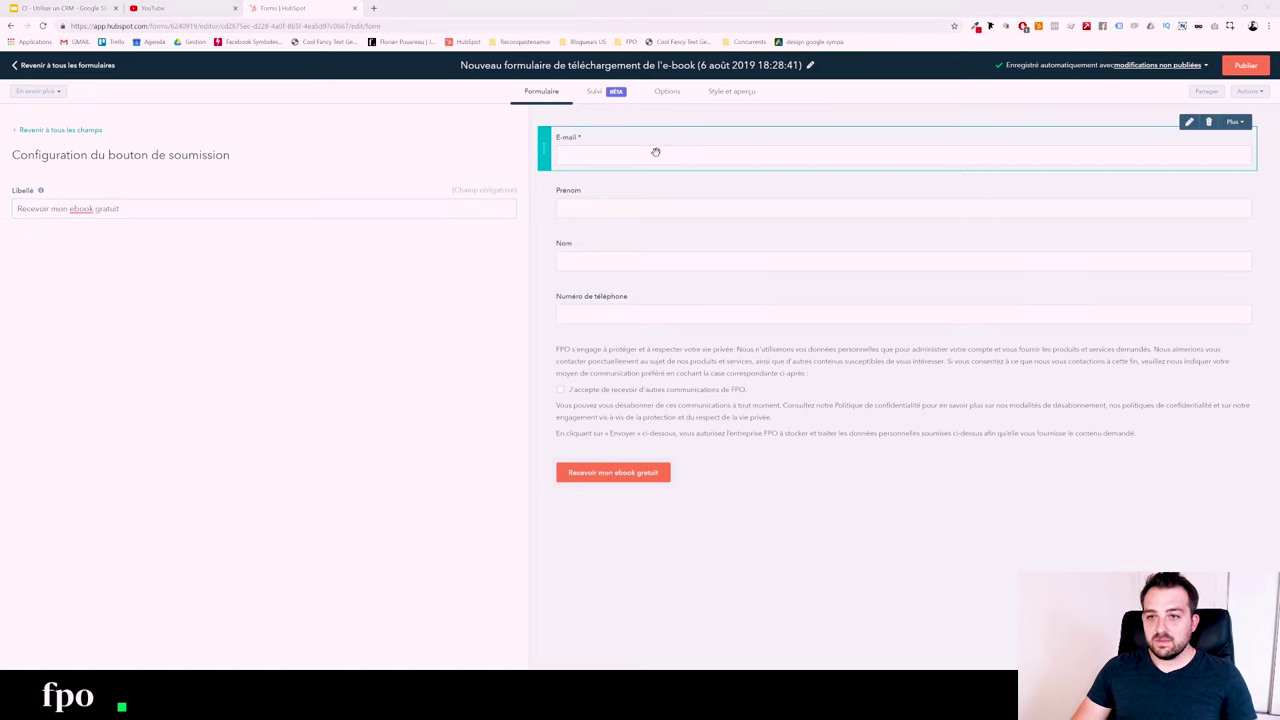
- Check the form's options, try the Linéaire and Net themes, and apply the Rond theme
left_click(603, 95)
left_click(667, 93)
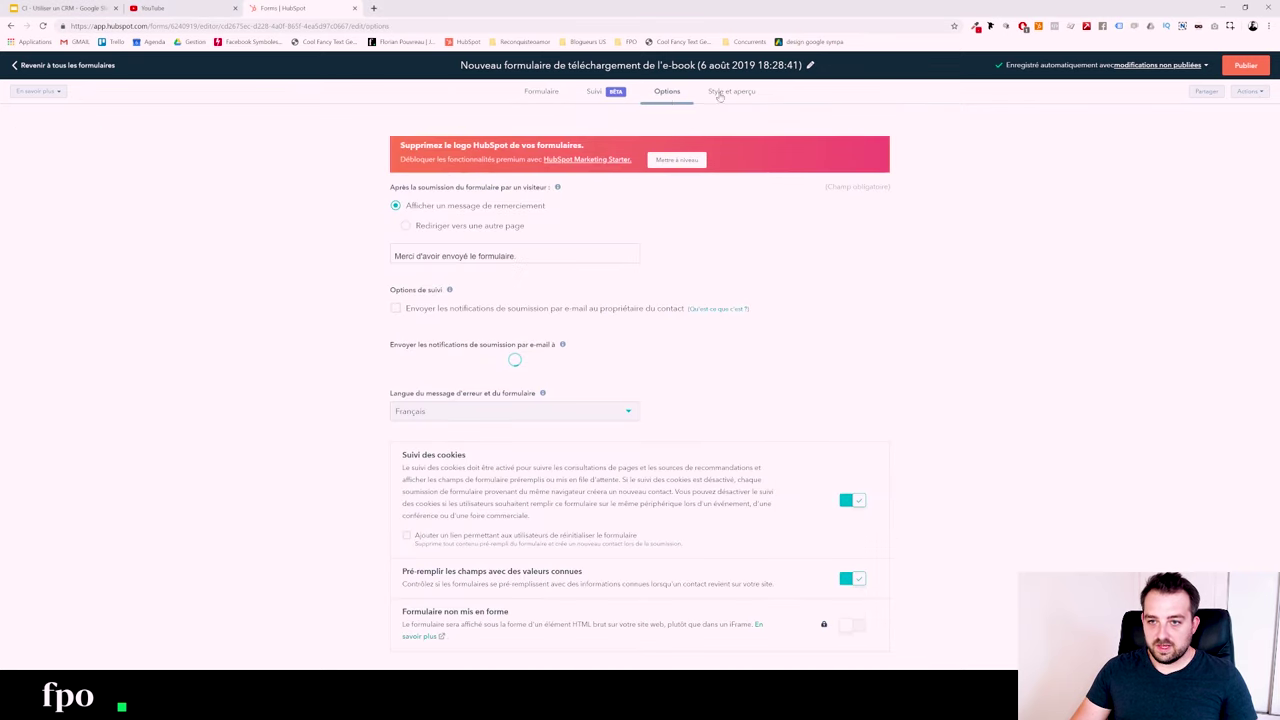
left_click(730, 92)
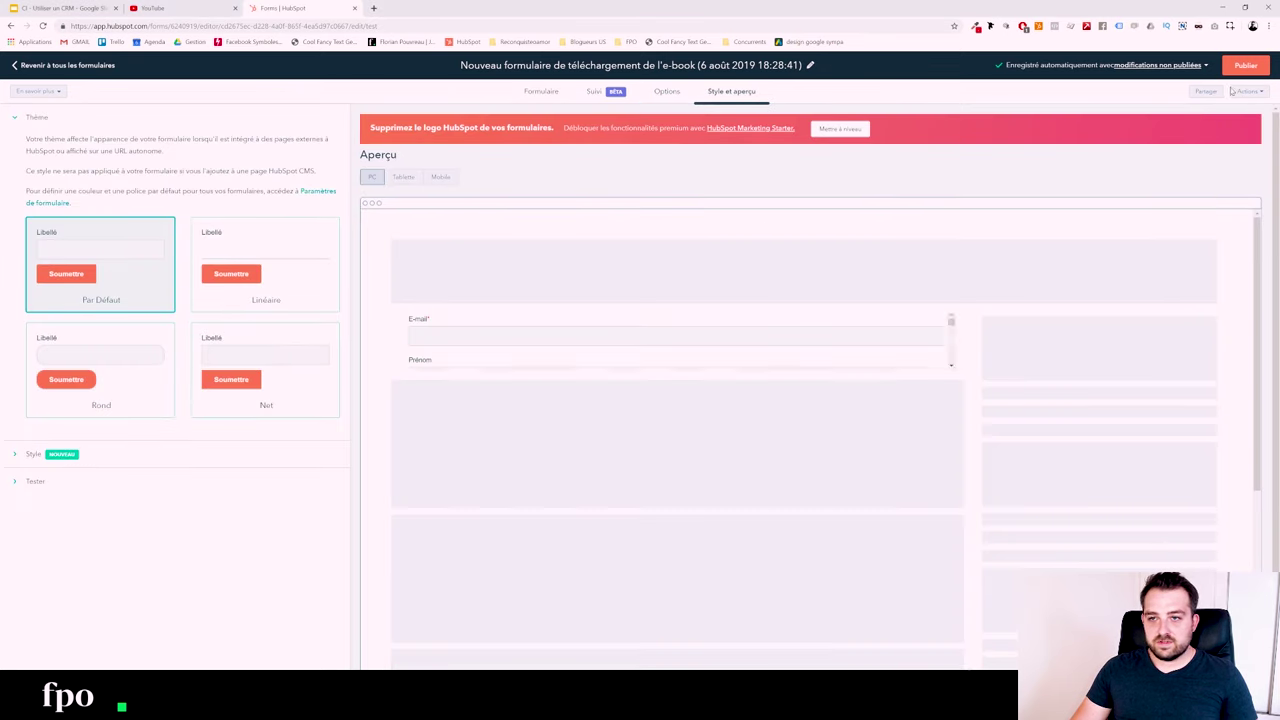
left_click(265, 262)
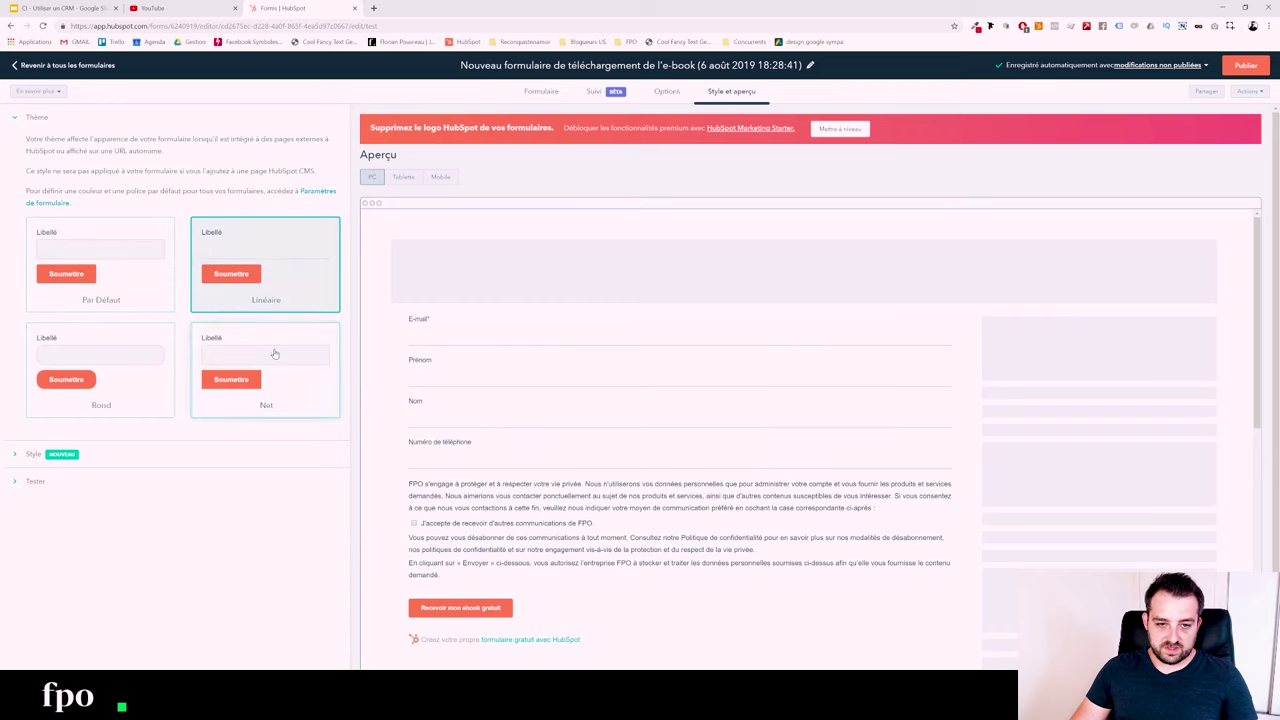
left_click(270, 360)
left_click(88, 363)
- Examine the form's style settings, try to change the button colour, and dismiss the upgrade offer
left_click(78, 465)
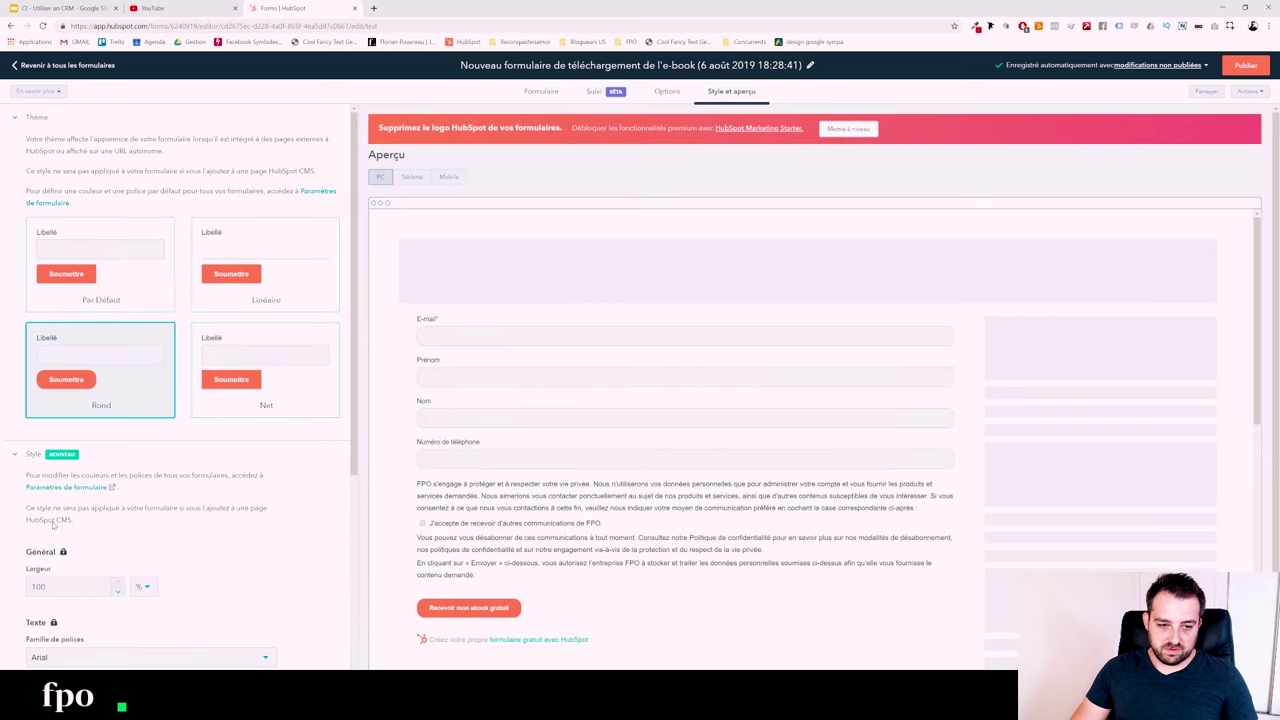
scroll(90, 558, "down", 2)
scroll(100, 530, "down", 2)
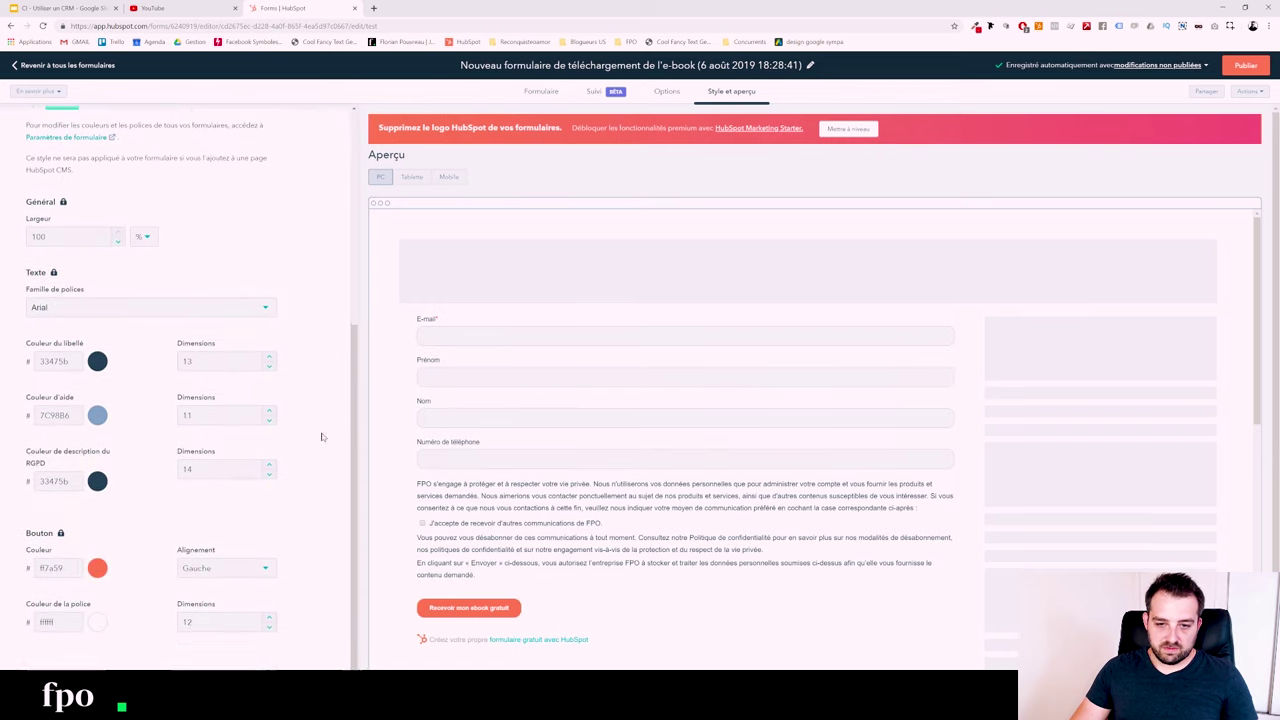
left_click(97, 568)
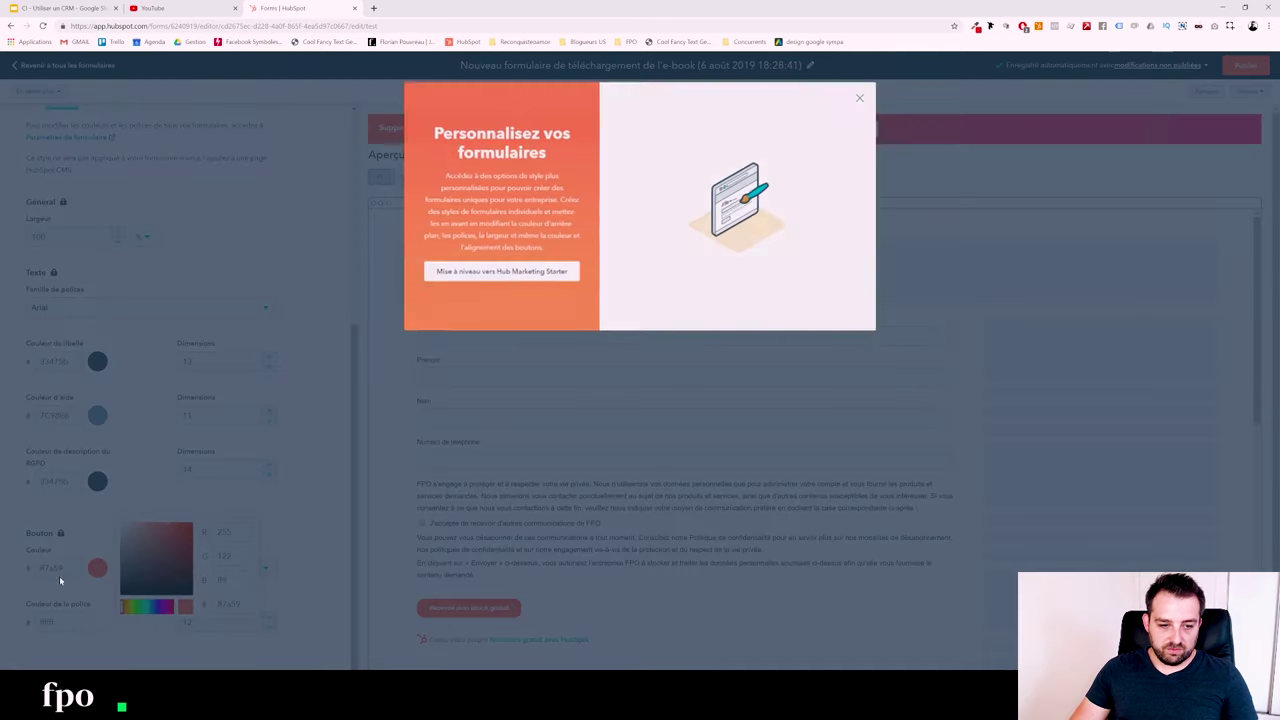
left_click(863, 98)
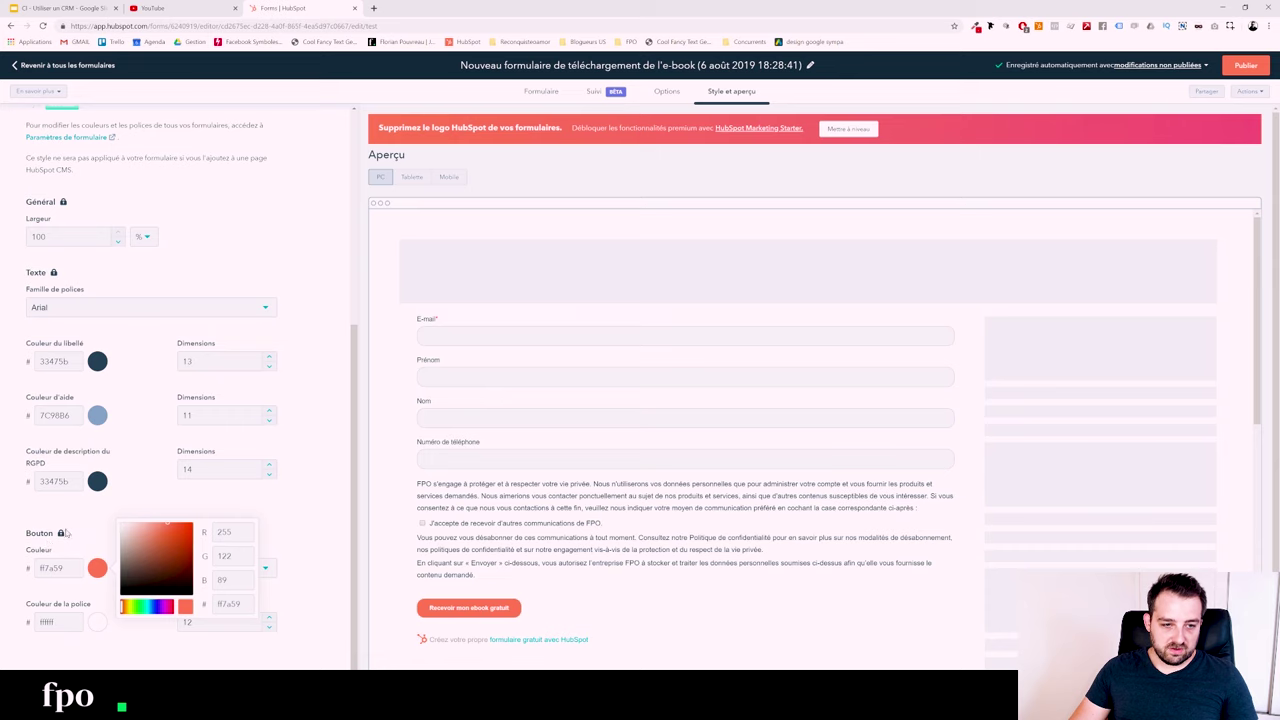
- Open the form's sharing options, preview the shared form in a new tab with its contact fields autofilled, and close the preview
scroll(73, 205, "up", 2)
scroll(73, 205, "up", 1)
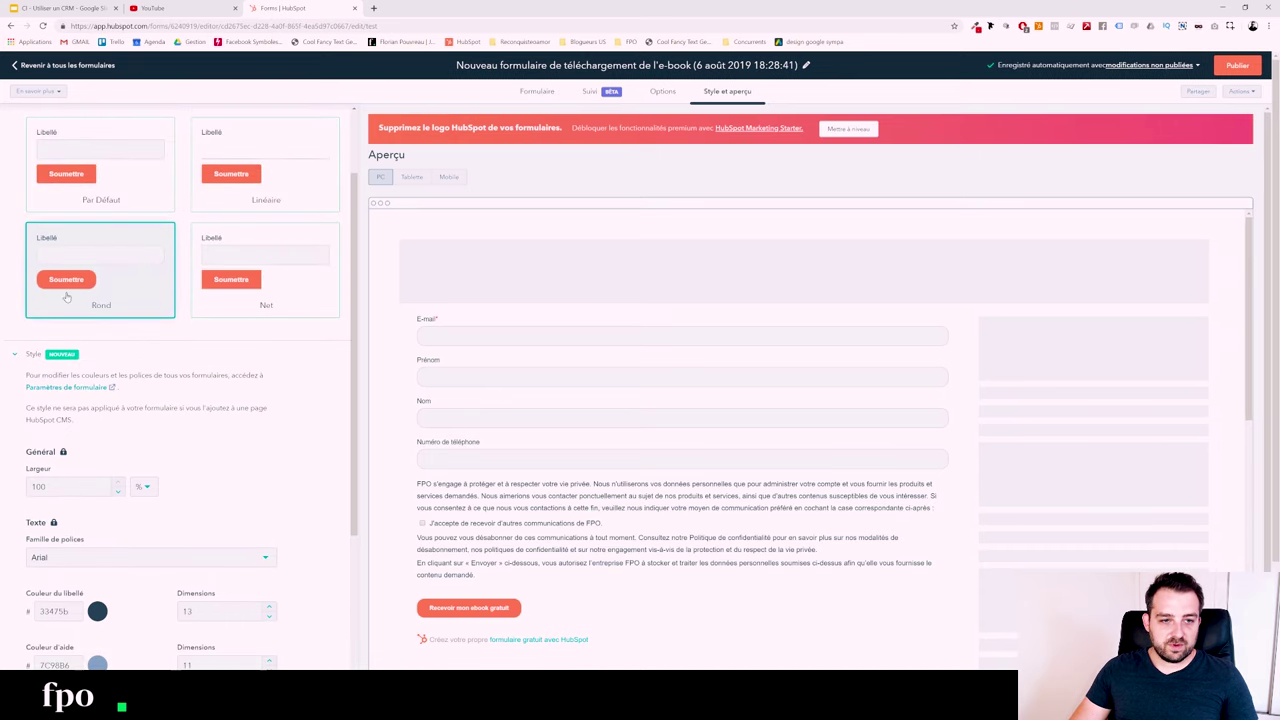
left_click(18, 358)
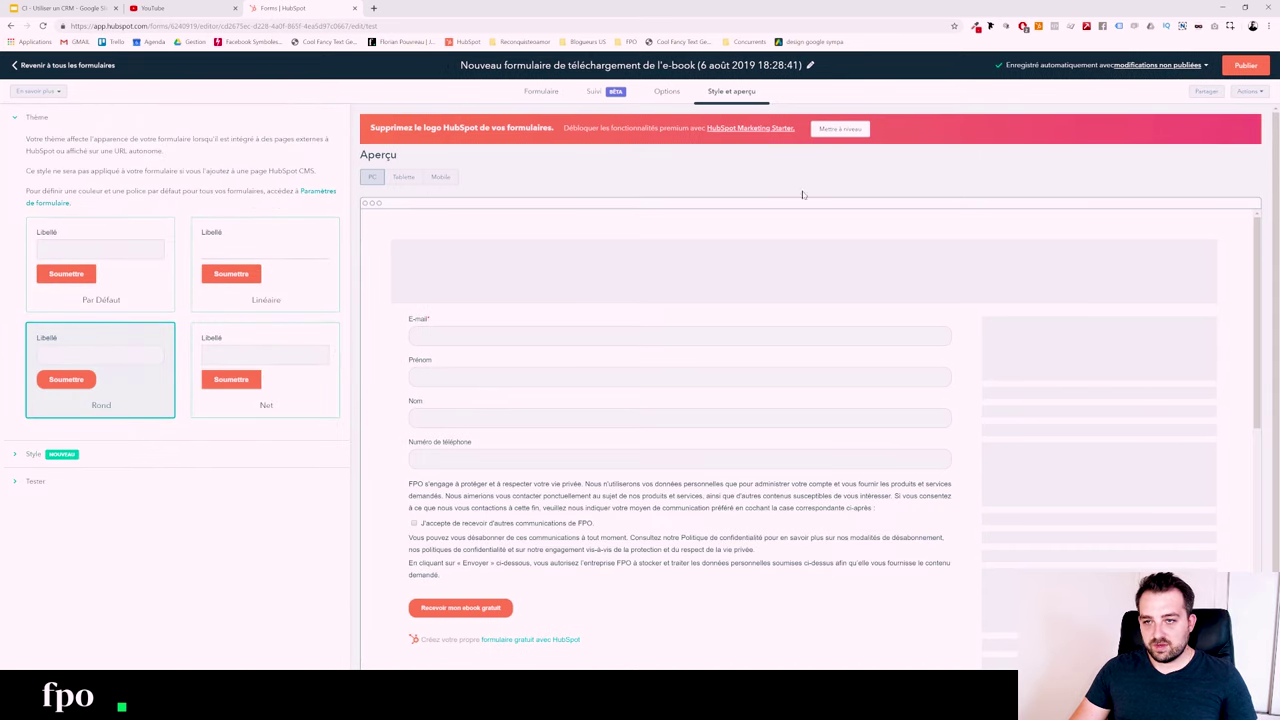
left_click(1208, 90)
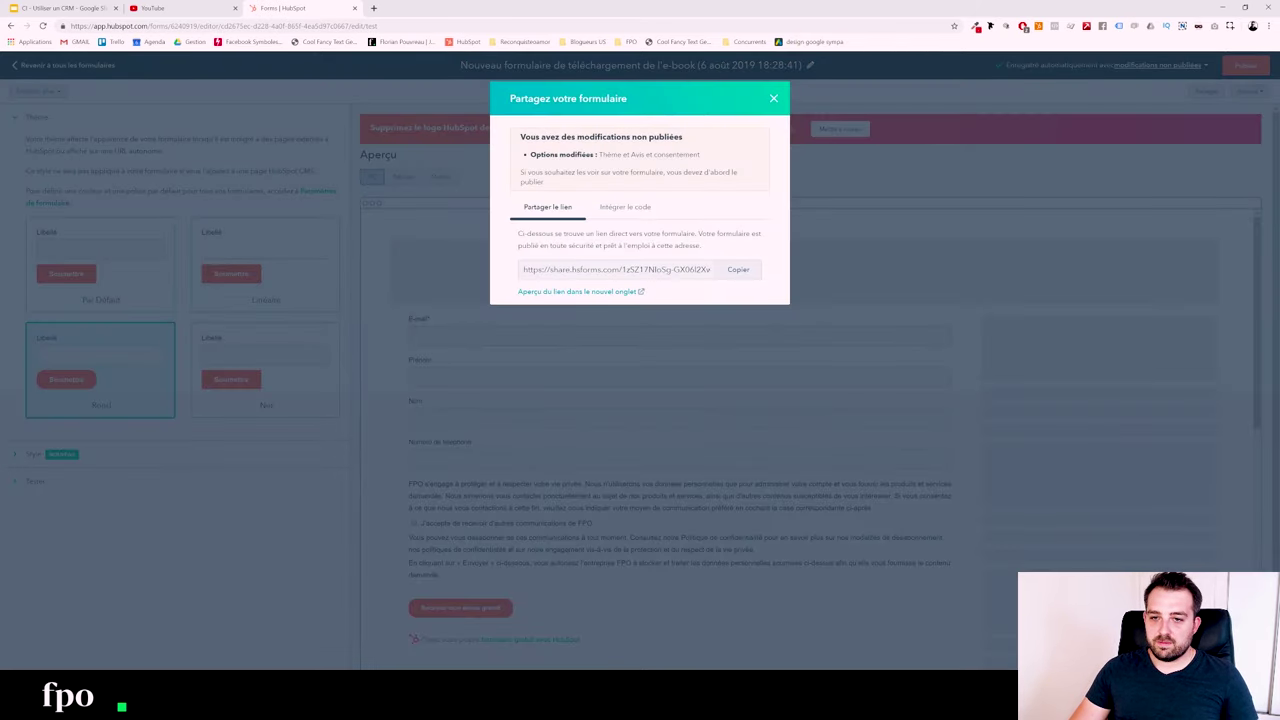
left_click(603, 292)
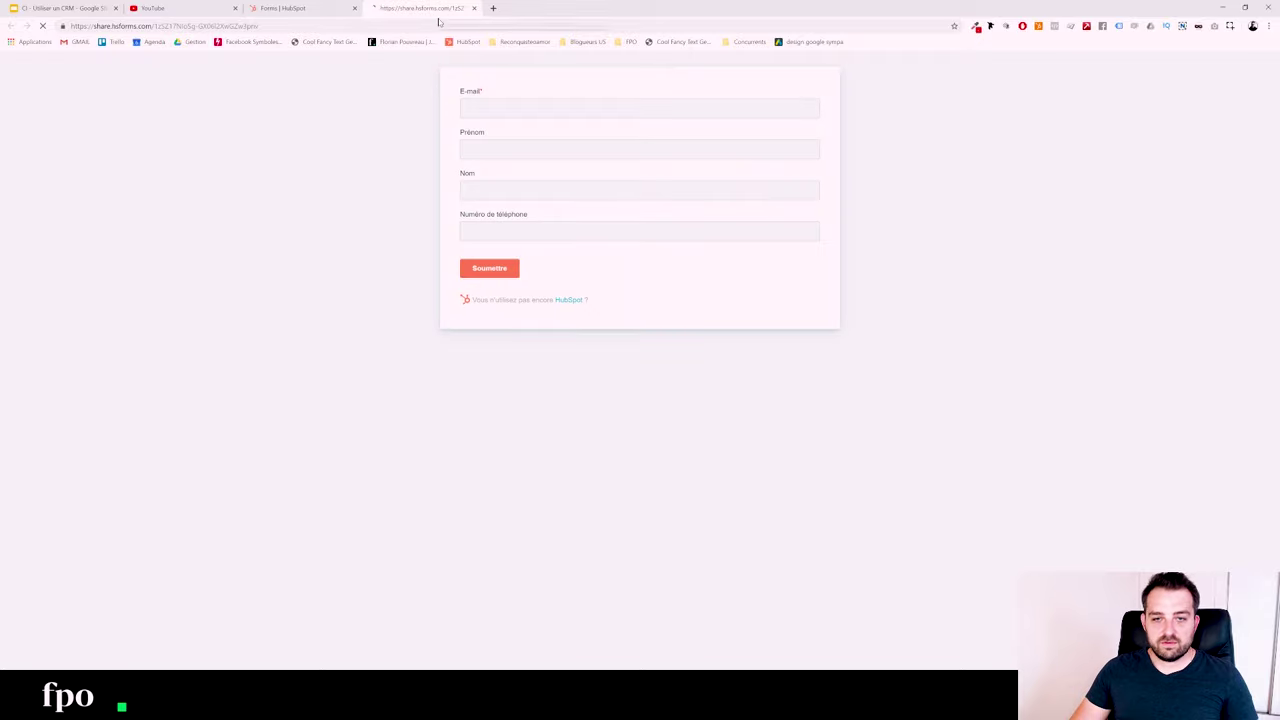
left_click(521, 130)
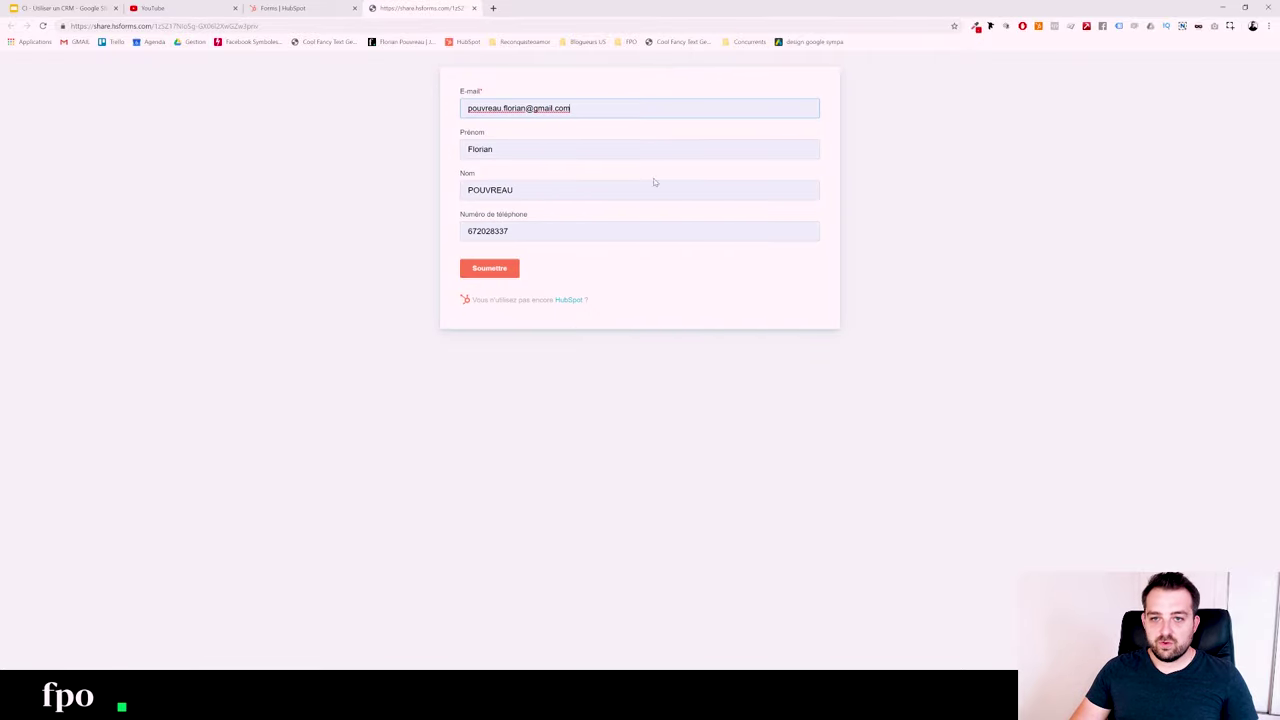
left_click(474, 9)
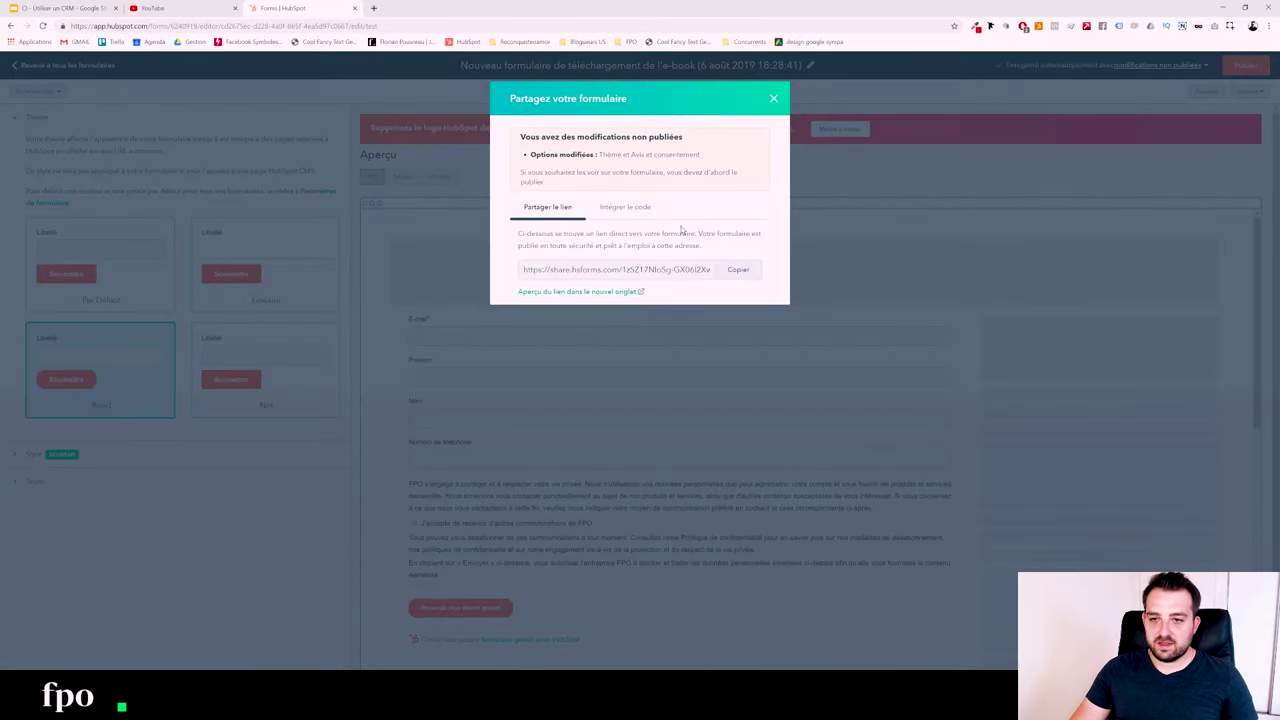
- Copy the form's embed code from the sharing options and close the dialog
left_click(618, 214)
left_click(541, 377)
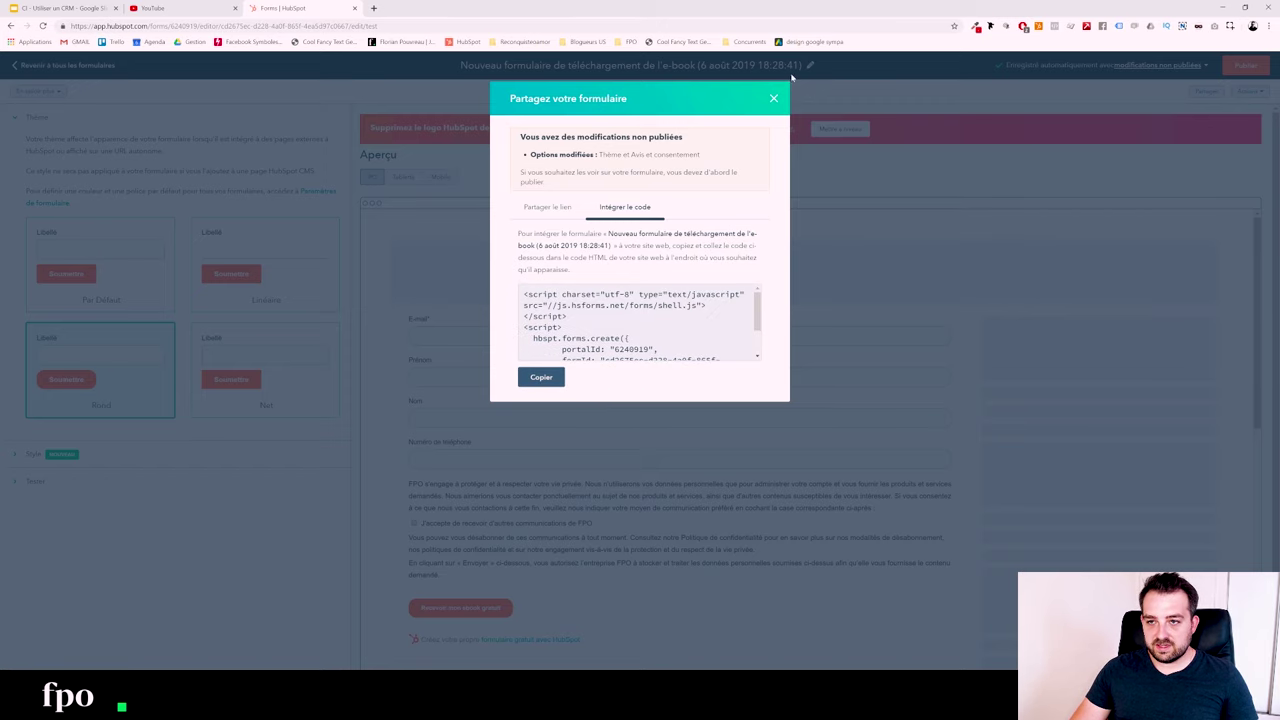
left_click(773, 98)
- Publish the e-book download form and return to the list of forms
left_click(1245, 65)
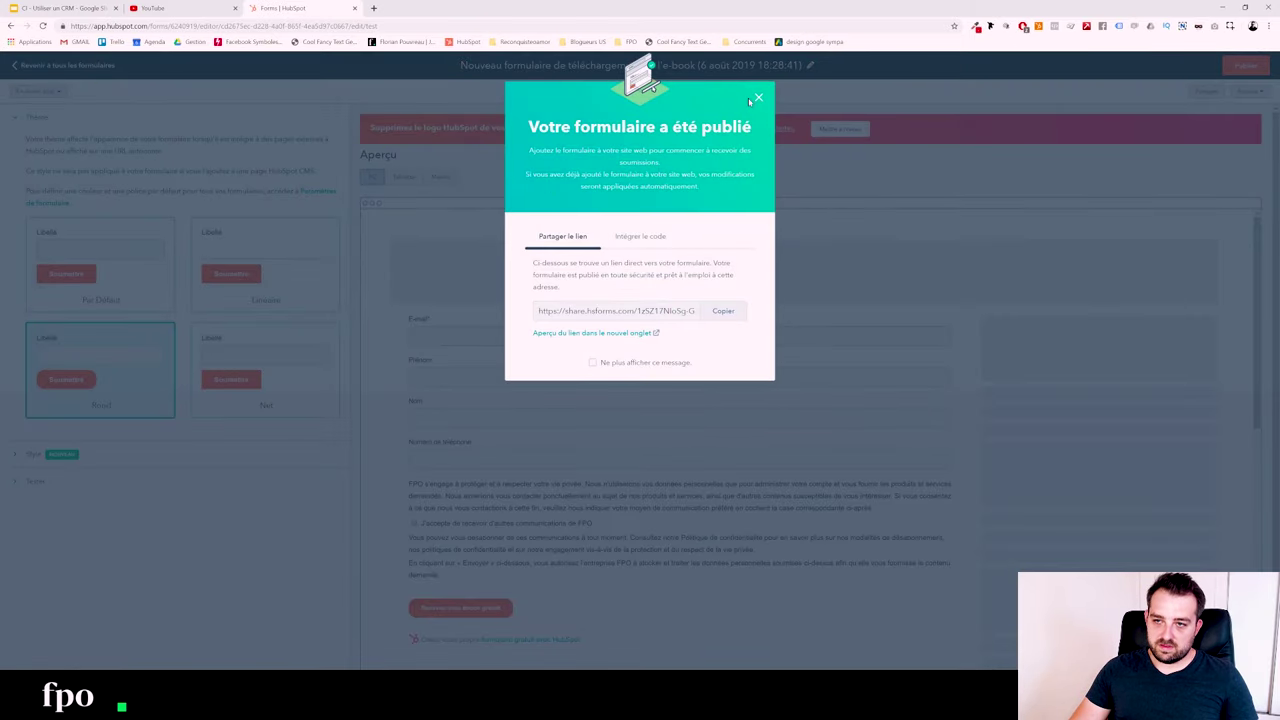
left_click(757, 98)
left_click(65, 65)
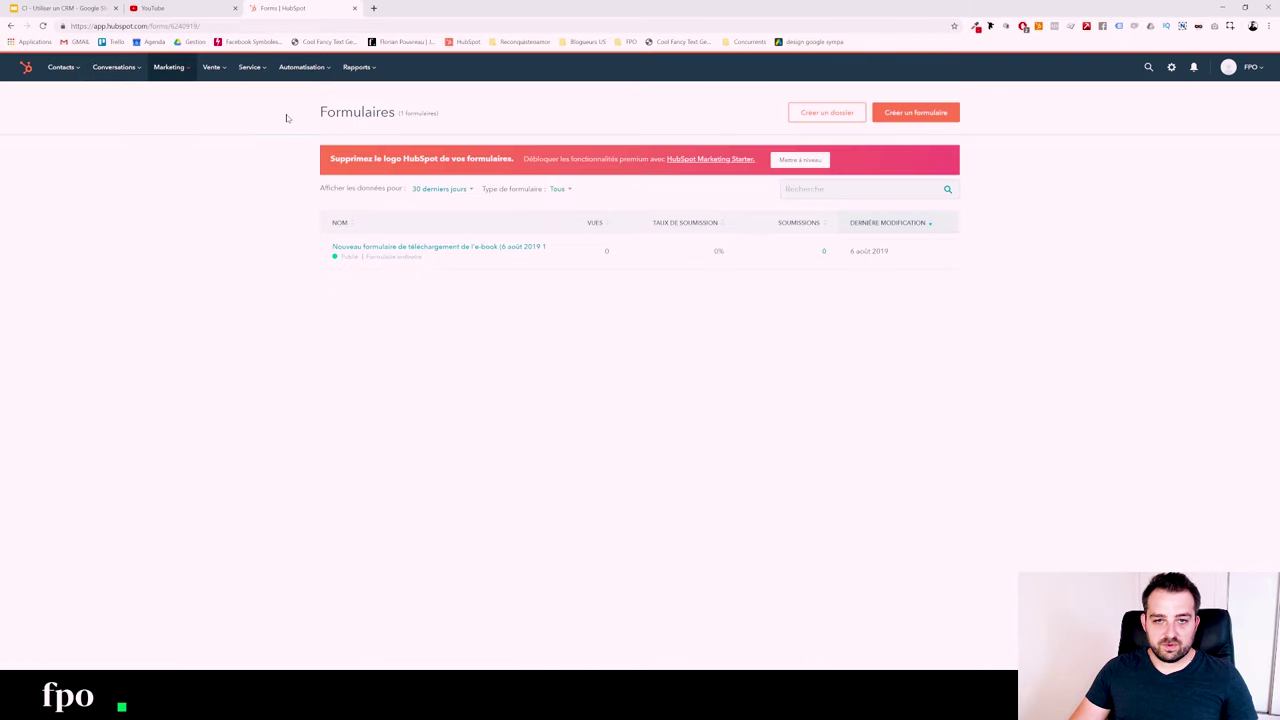
- Visit the contacts, open the deals board, and move the cupcake machine deal to the Formulaire 2 avec documents stage
left_click(45, 67)
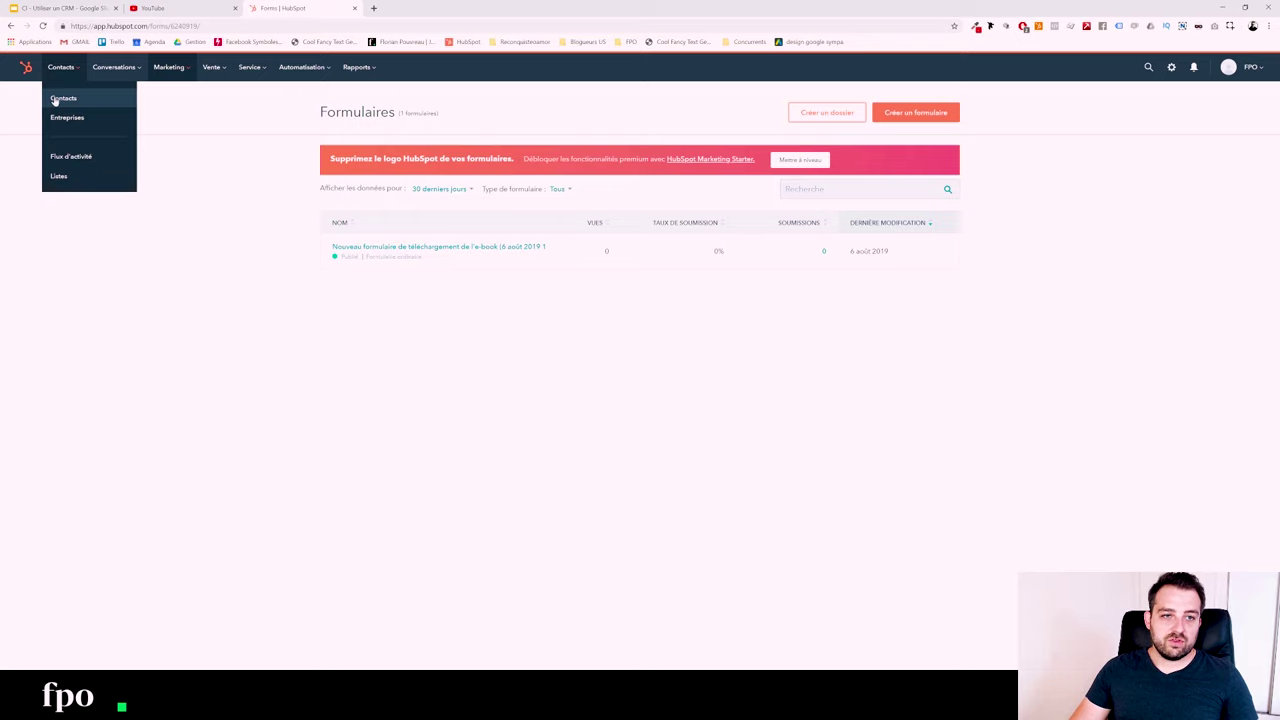
left_click(58, 100)
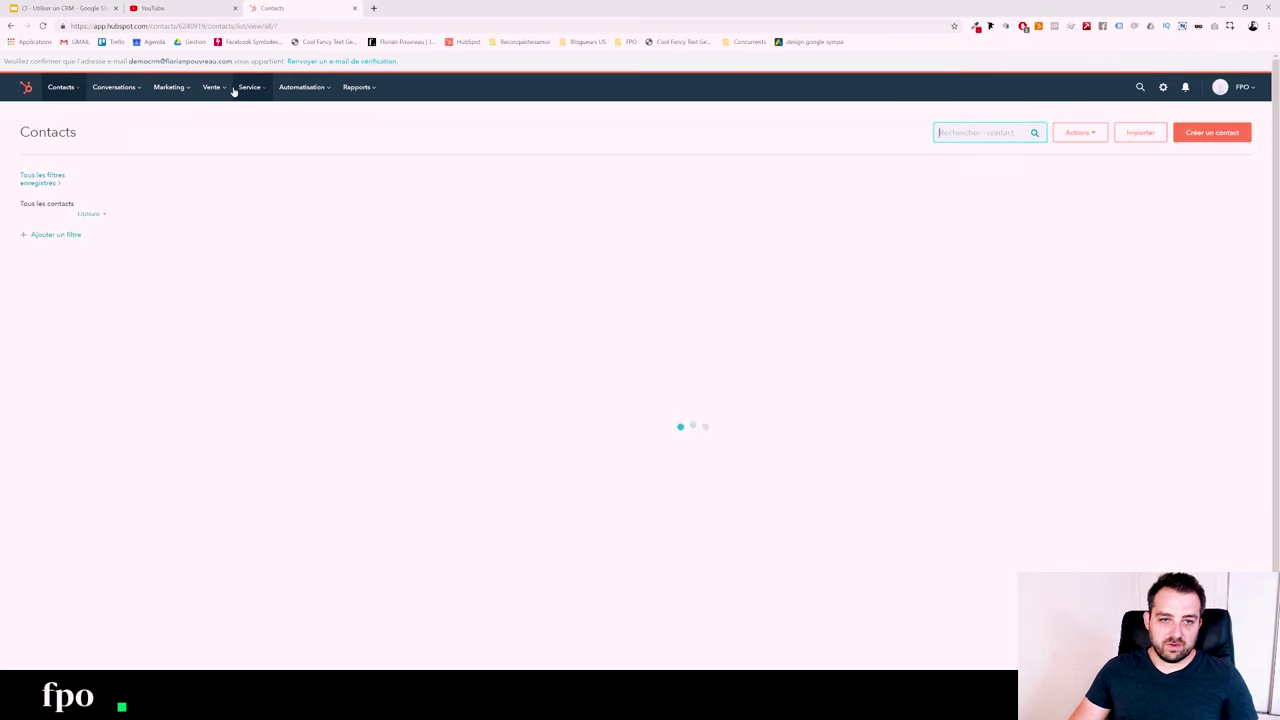
left_click(220, 89)
left_click(223, 125)
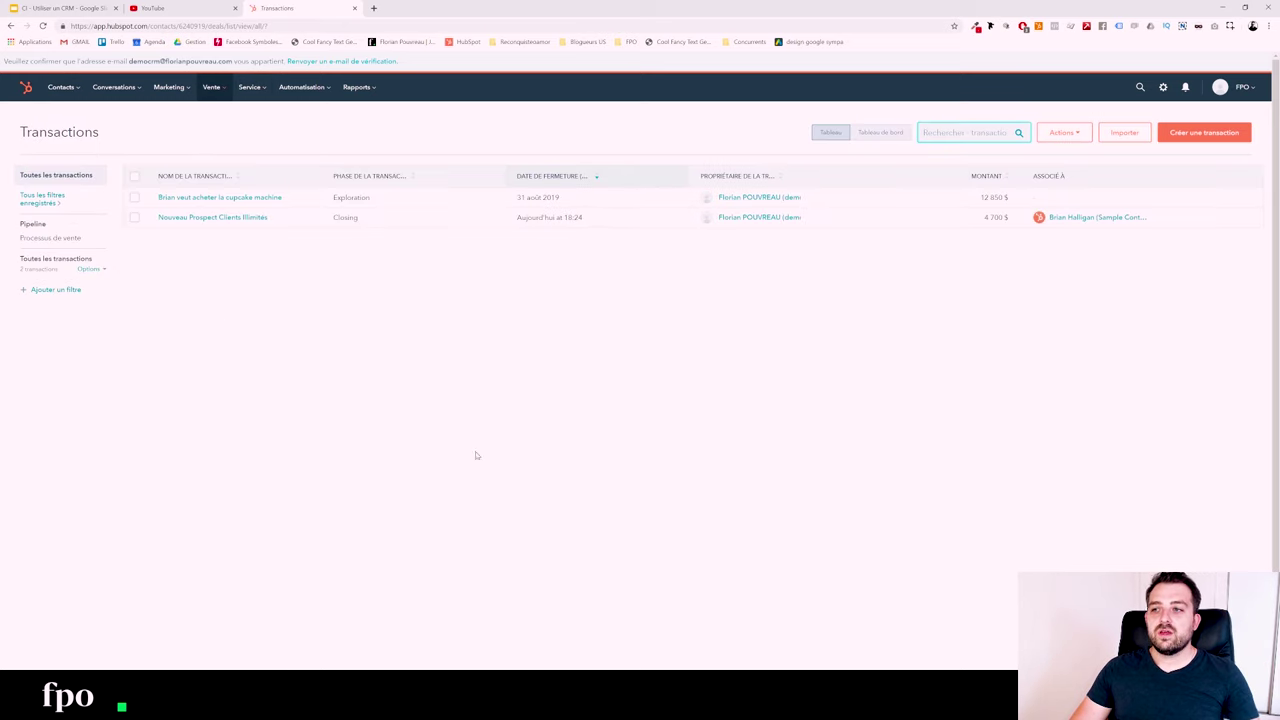
left_click(871, 134)
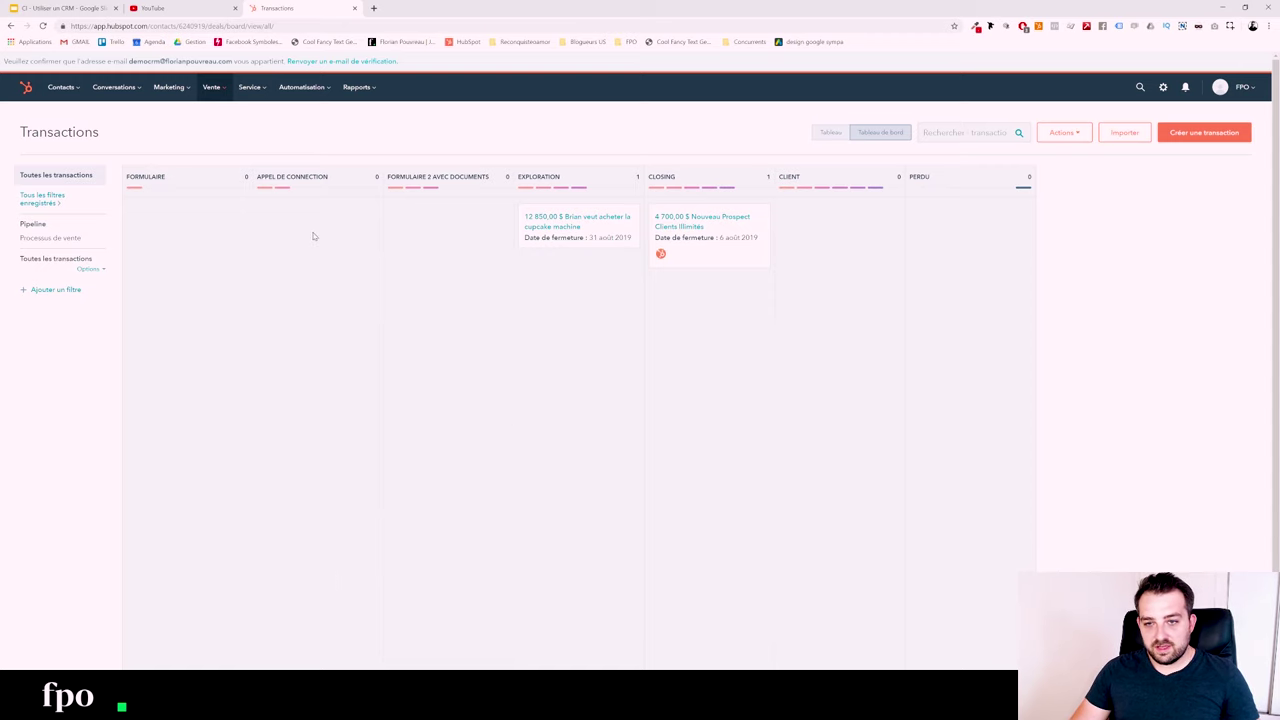
left_click_drag(314, 234, 492, 247)
left_click_drag(571, 229, 435, 238)
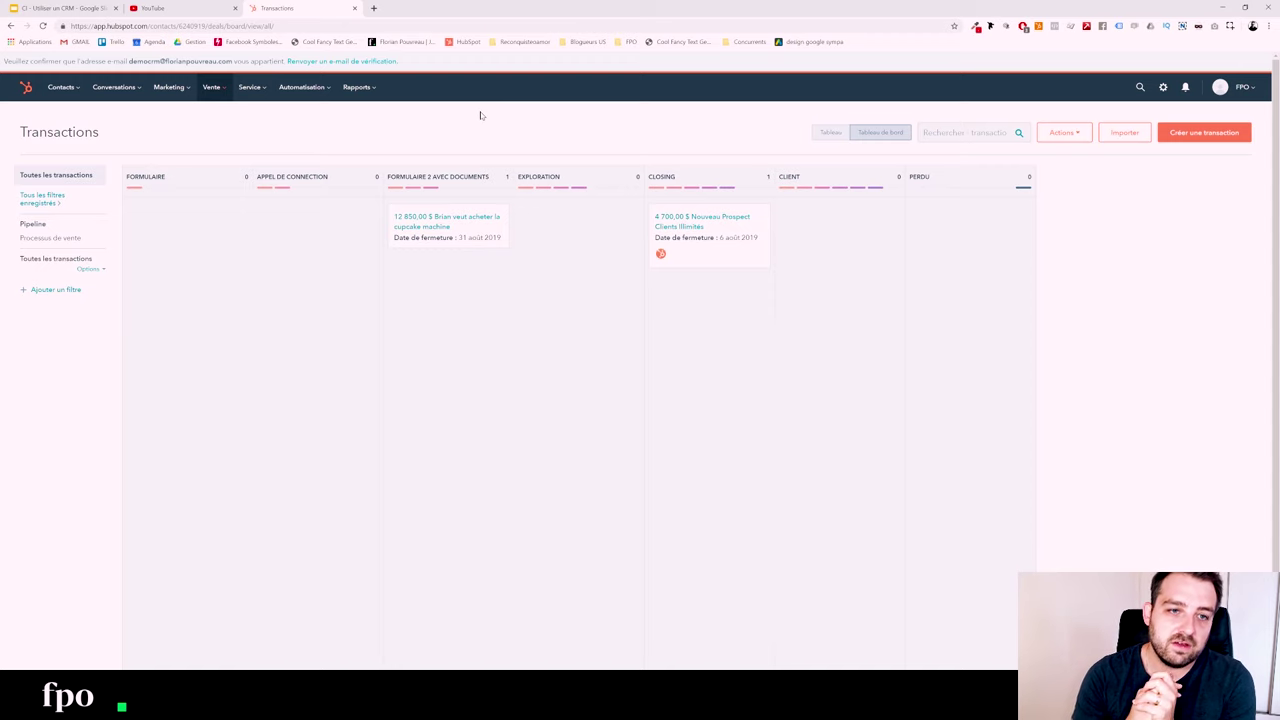
- Open the Chatflows section, view the chat assistant on the FPO website as an example, and return to HubSpot
left_click(113, 87)
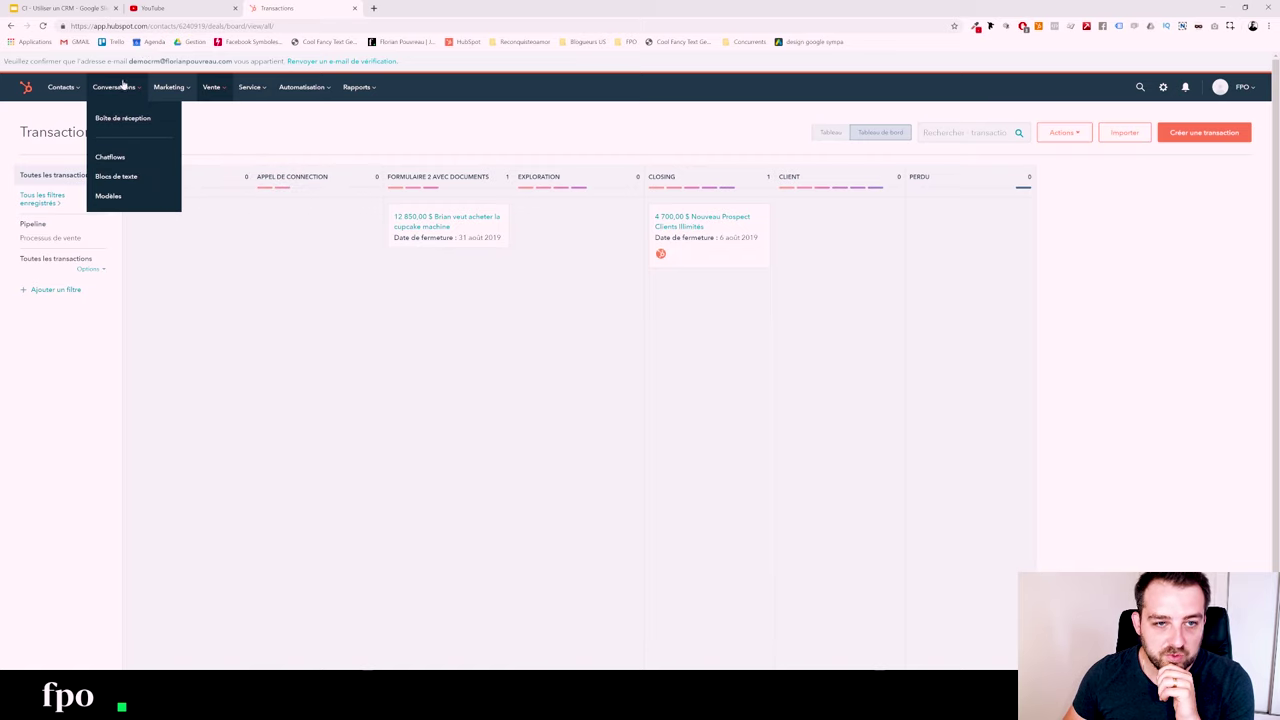
left_click(112, 158)
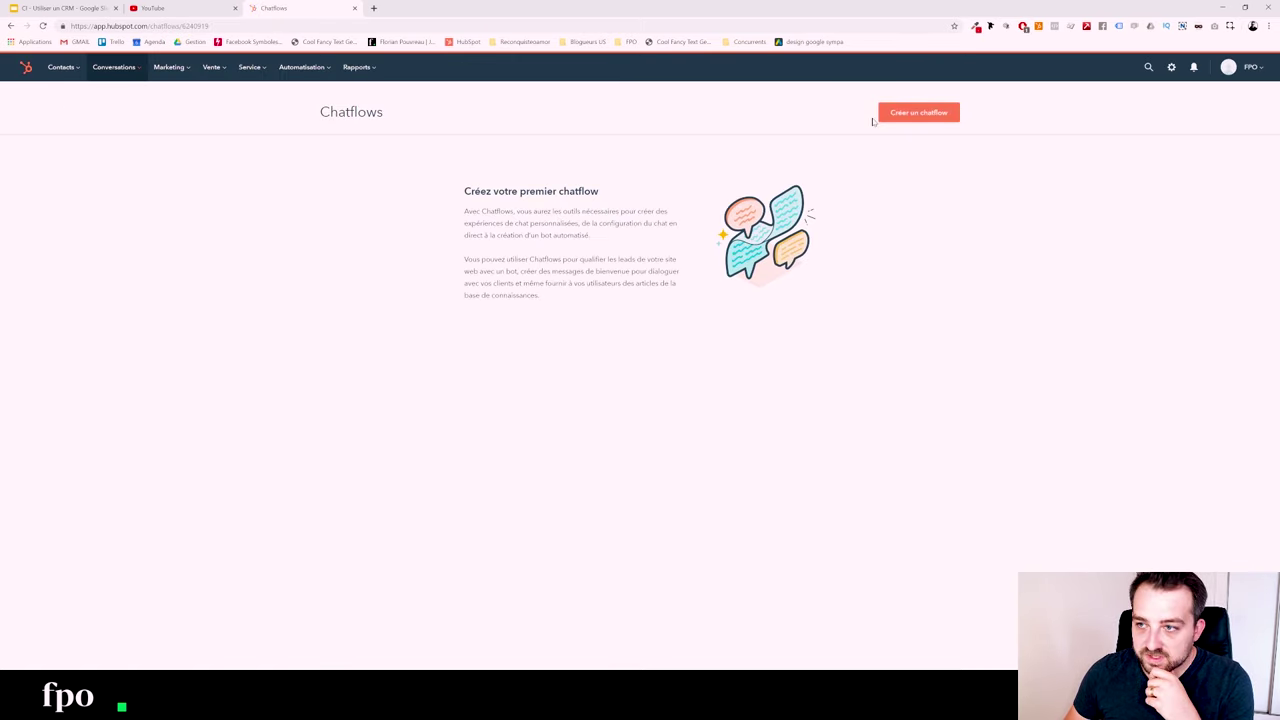
left_click(885, 114)
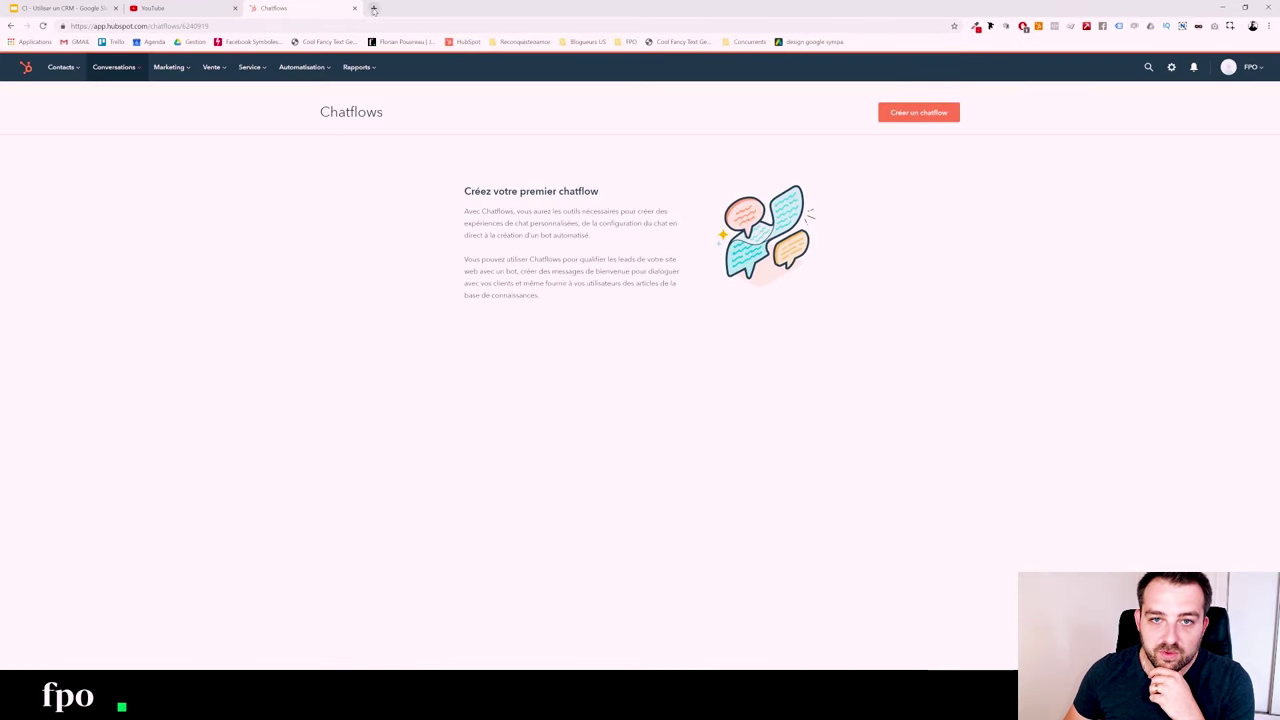
left_click(373, 8)
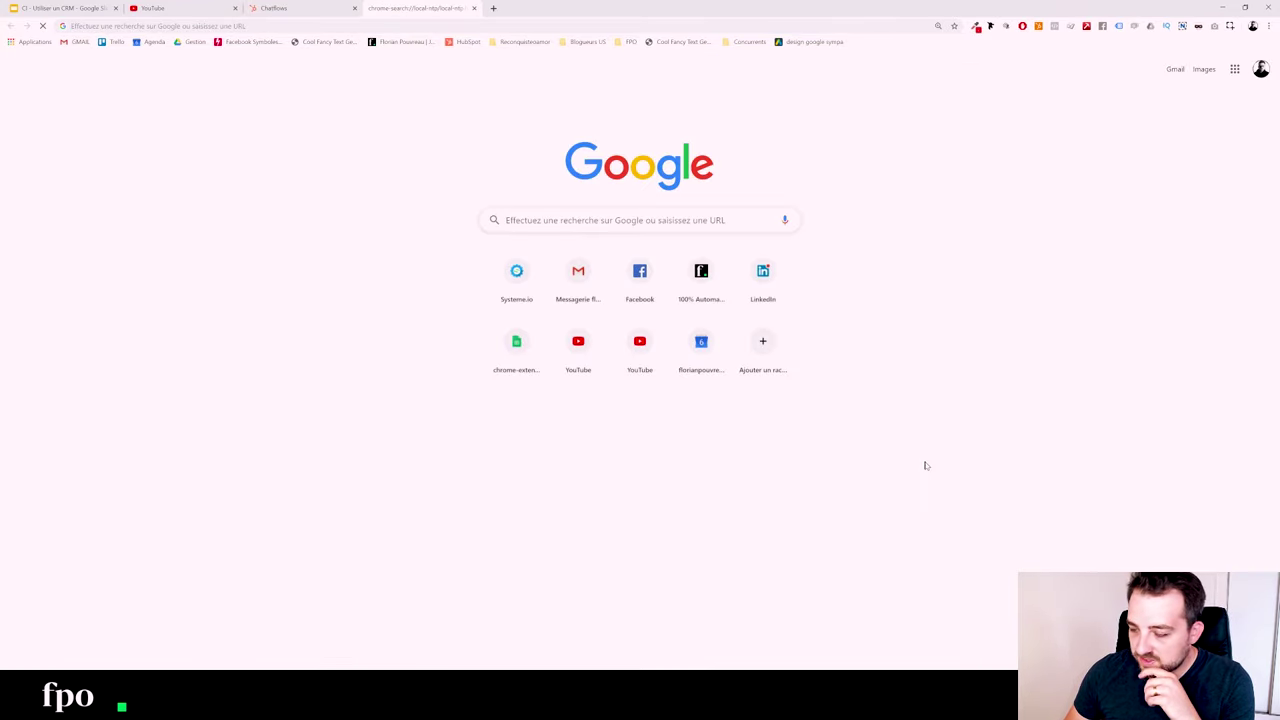
left_click(402, 43)
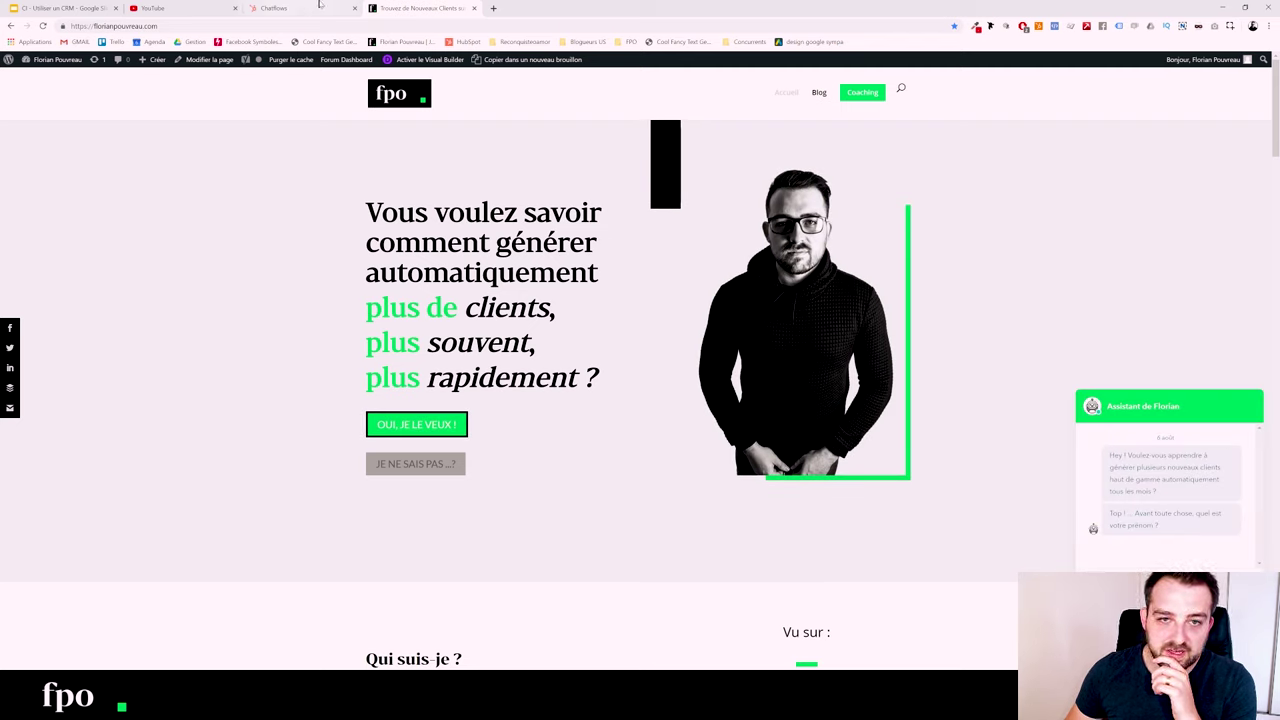
left_click(474, 8)
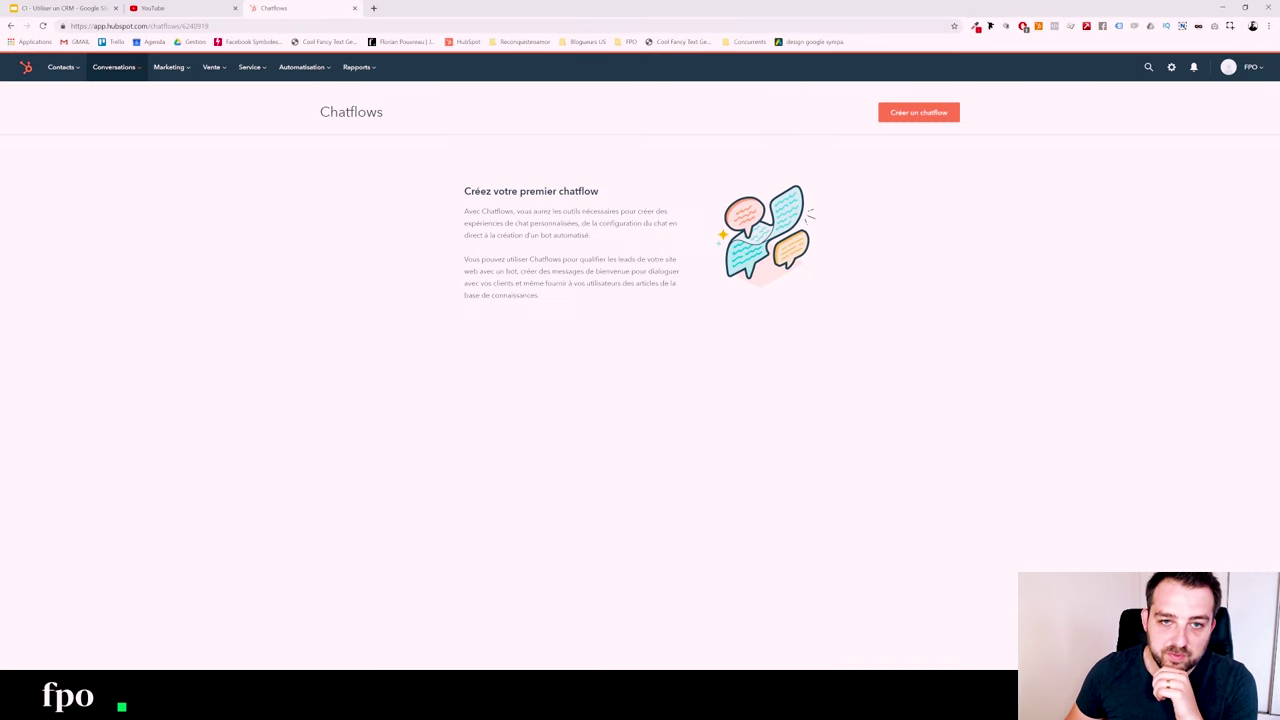
- Start a new text snippet under Blocs de texte and set its shortcut to "CGV"
left_click(134, 69)
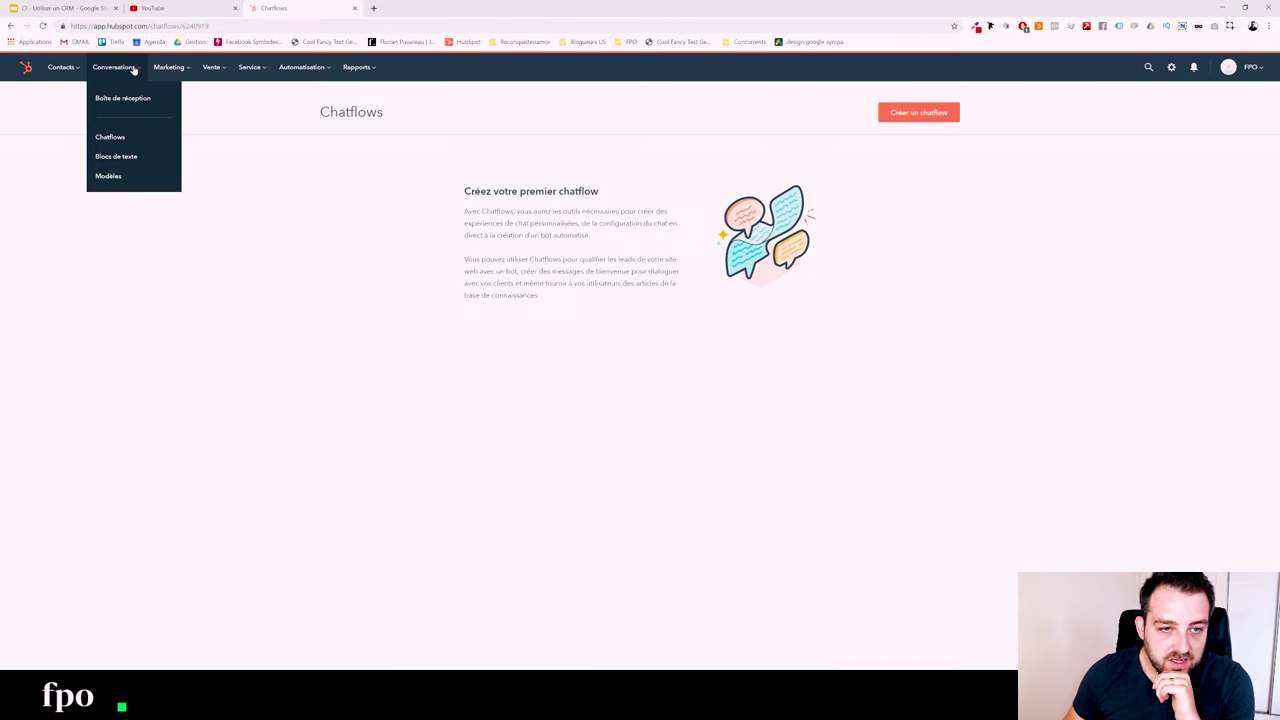
left_click(124, 158)
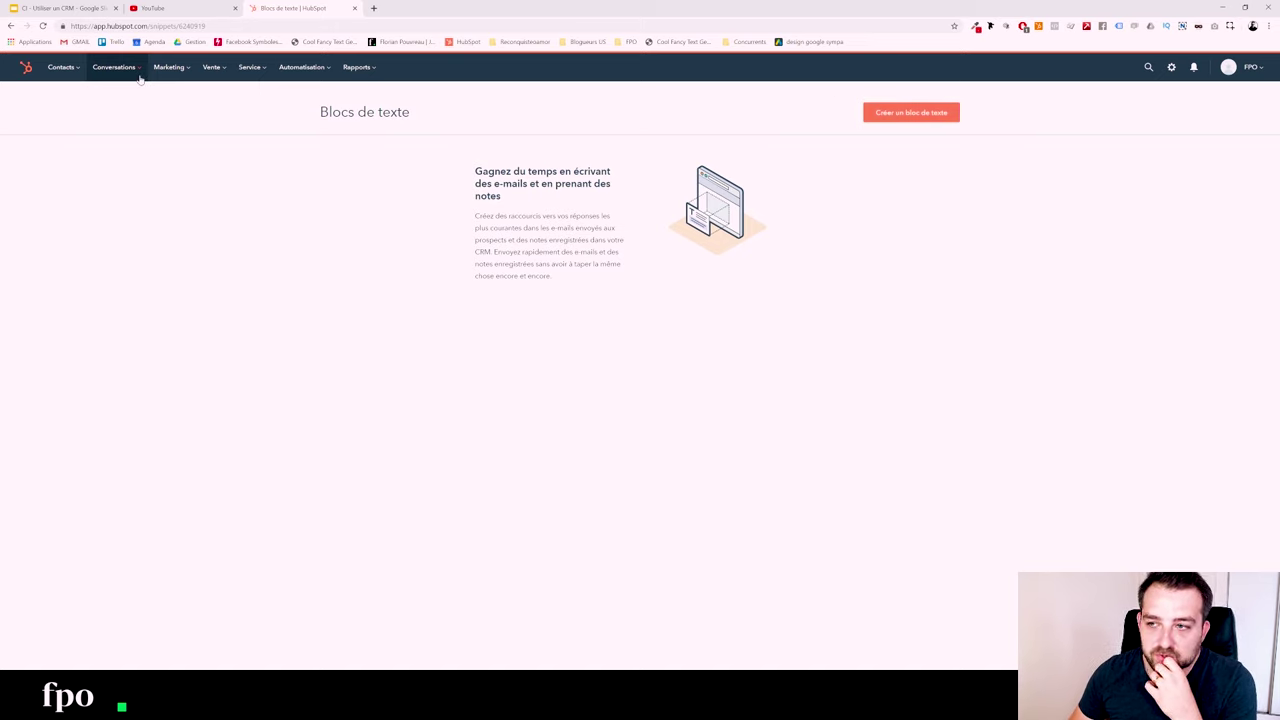
left_click(882, 113)
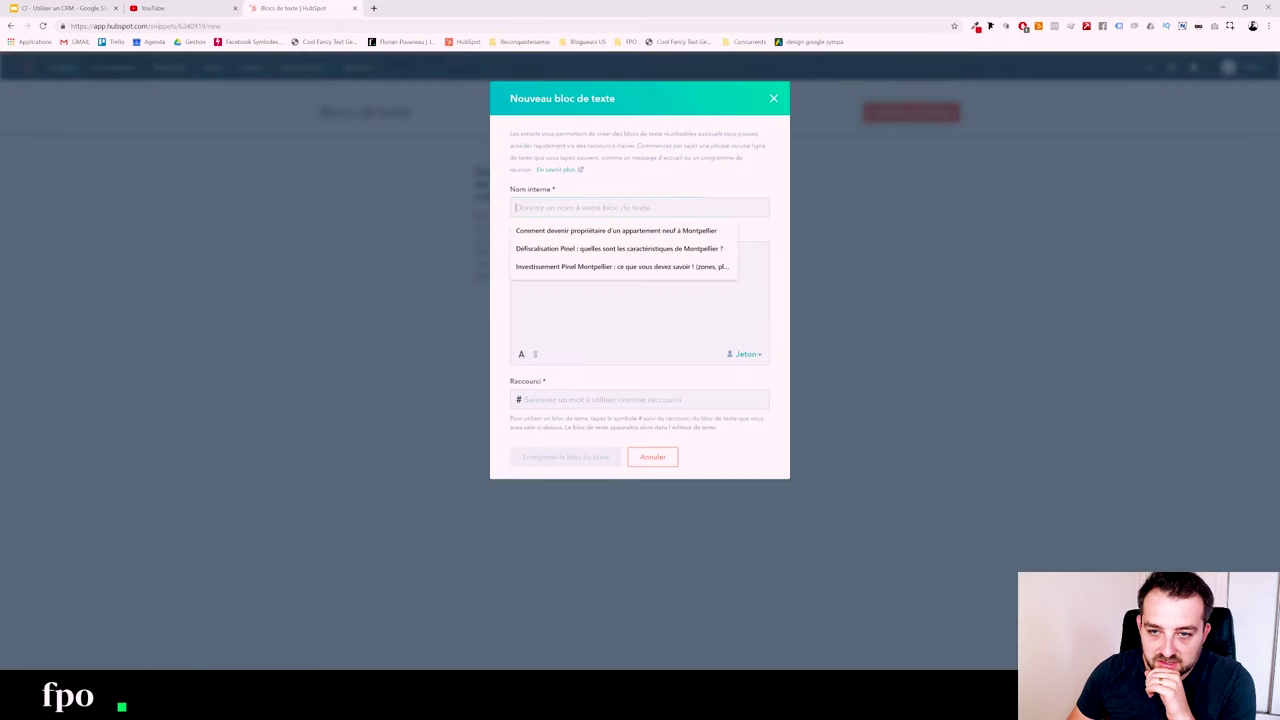
left_click(640, 399)
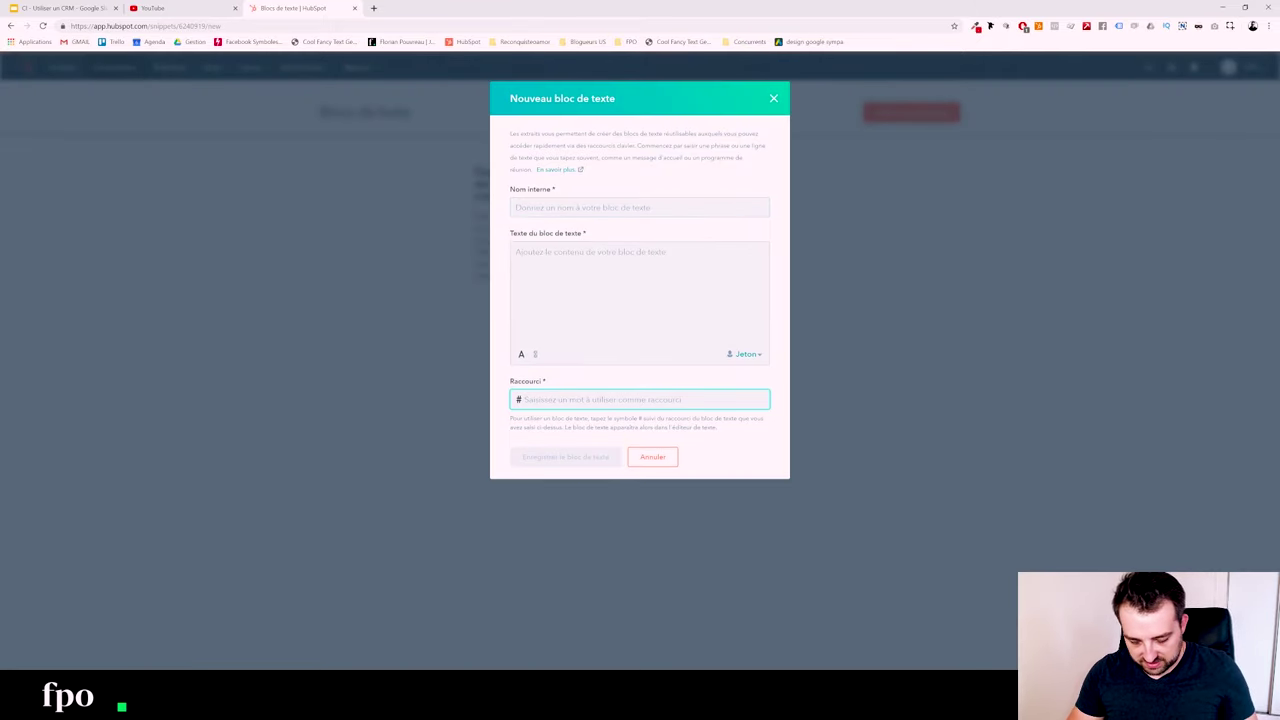
type("don")
key("BackSpace")
key("BackSpace")
key("BackSpace")
type("C")
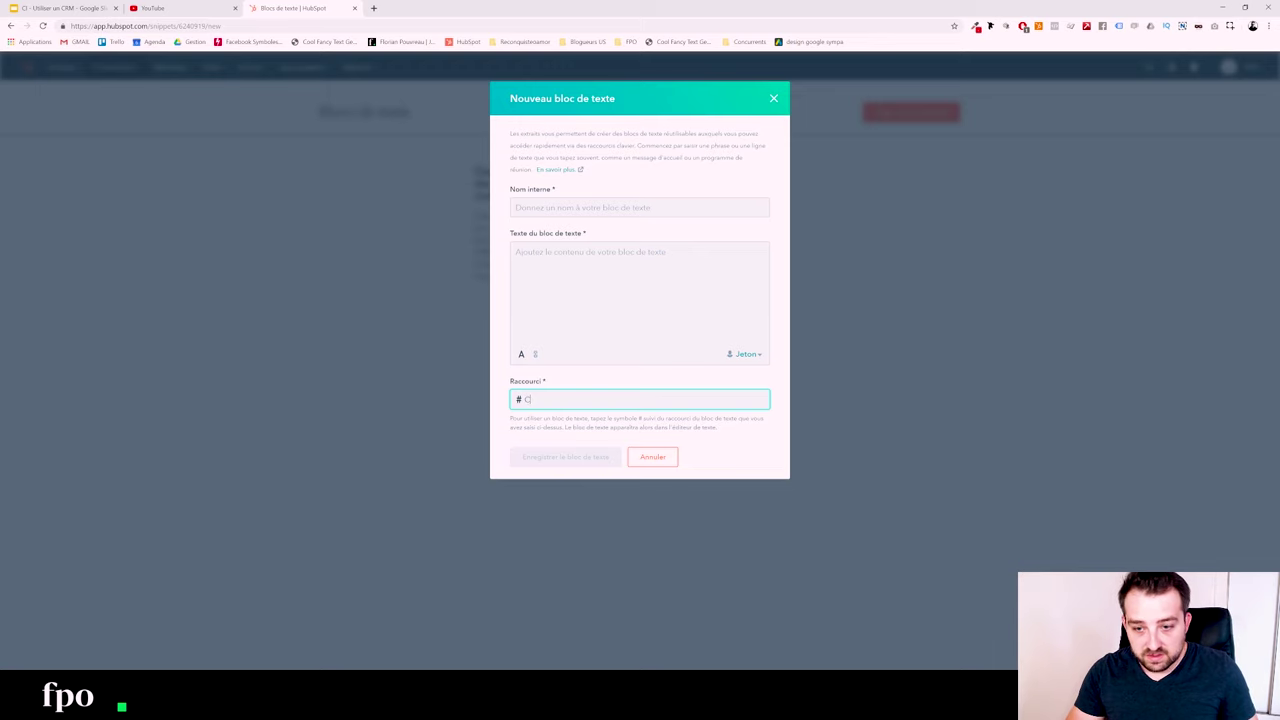
type("GV")
key("Tab")
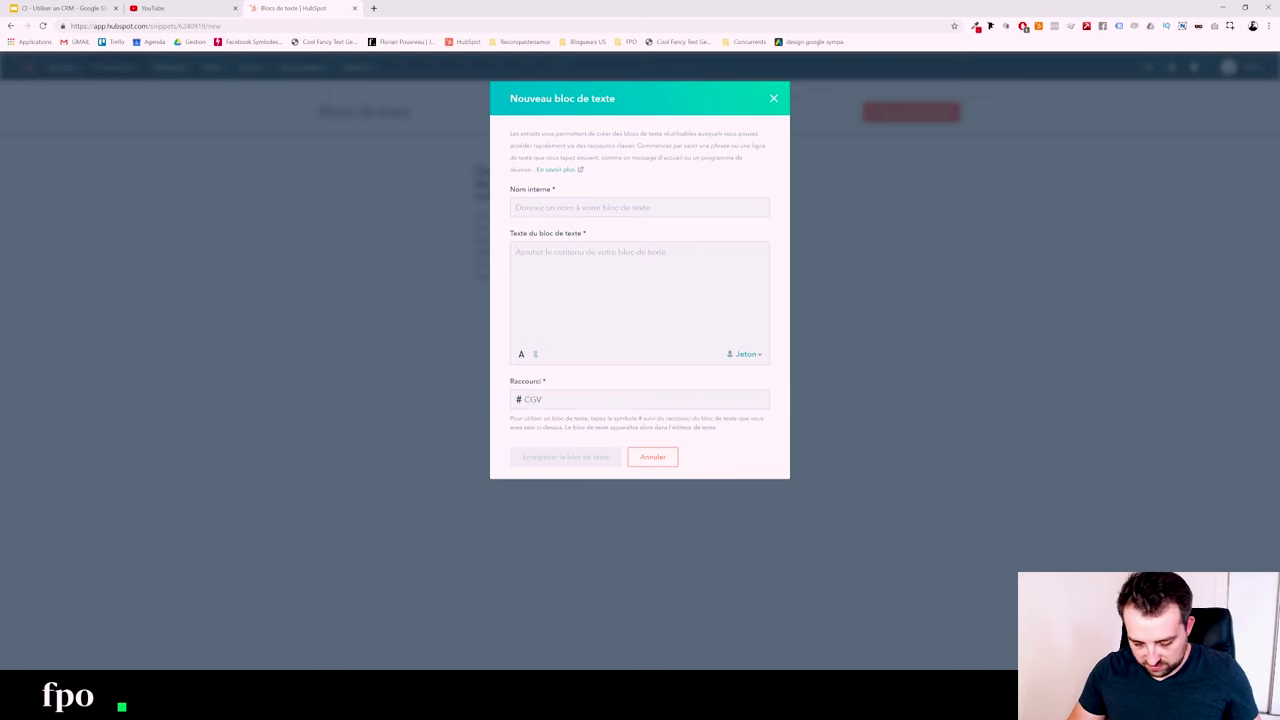
- Write the snippet text "Il faut aussi que je vous parle des conditions de vente que vous pourrez retrouver à l'adresse suivante :"
left_click(600, 280)
type("Il faut aus")
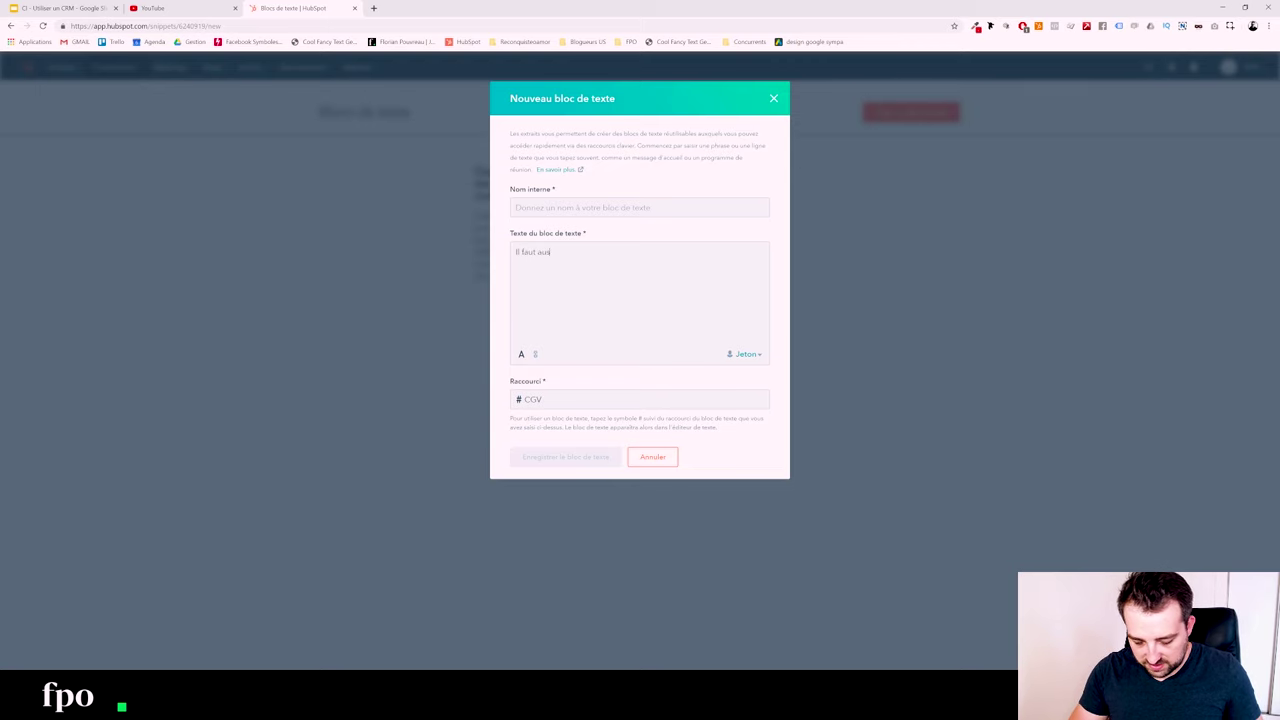
type("si que je vous parle des cond")
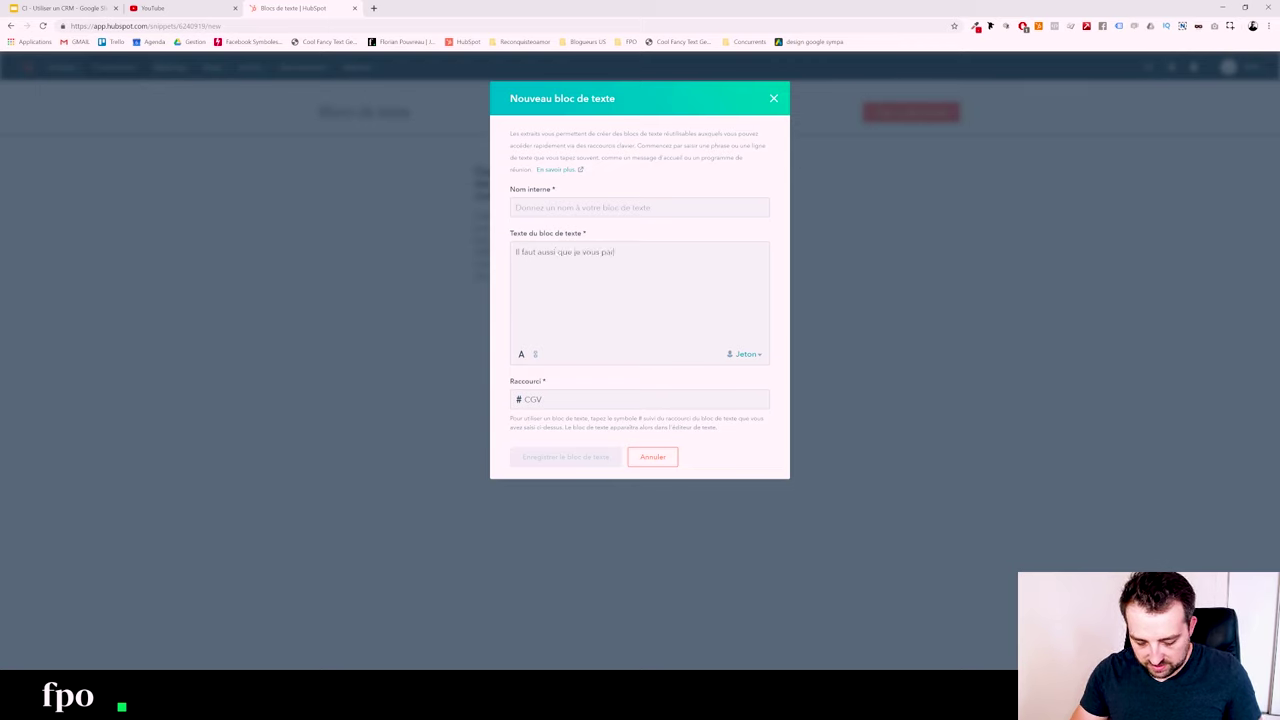
type("itions de")
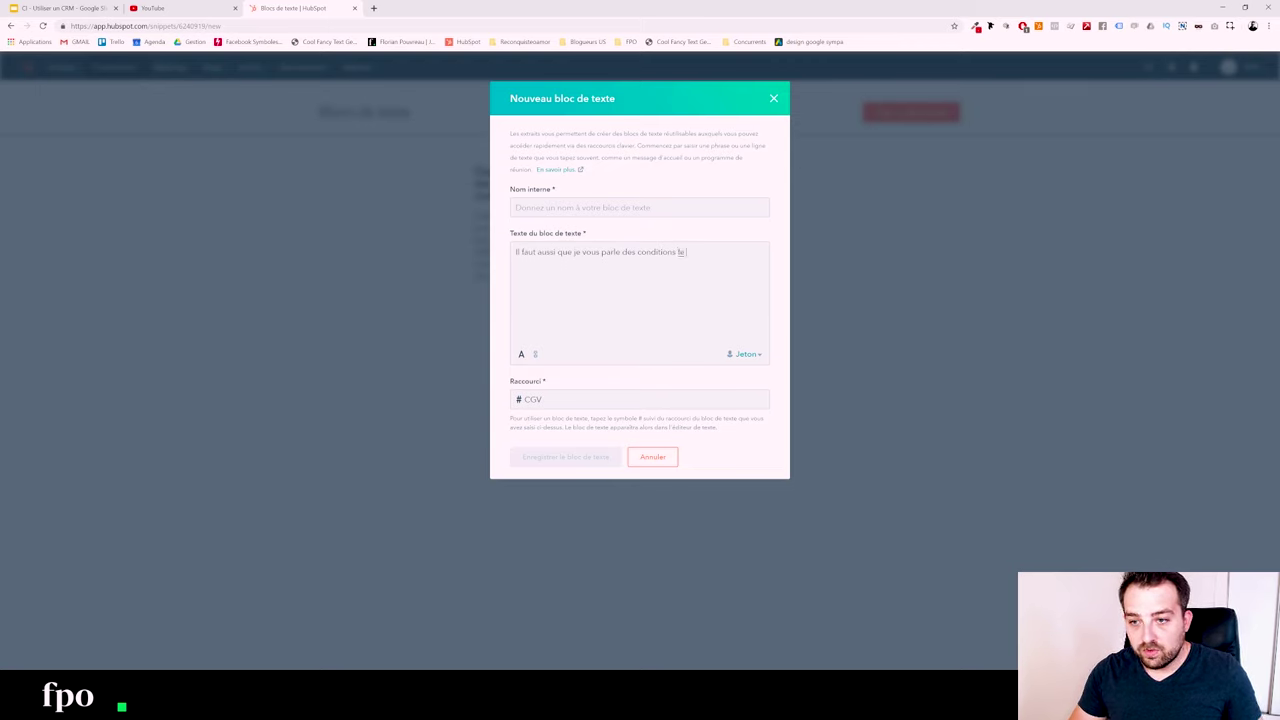
type(" vente que vo")
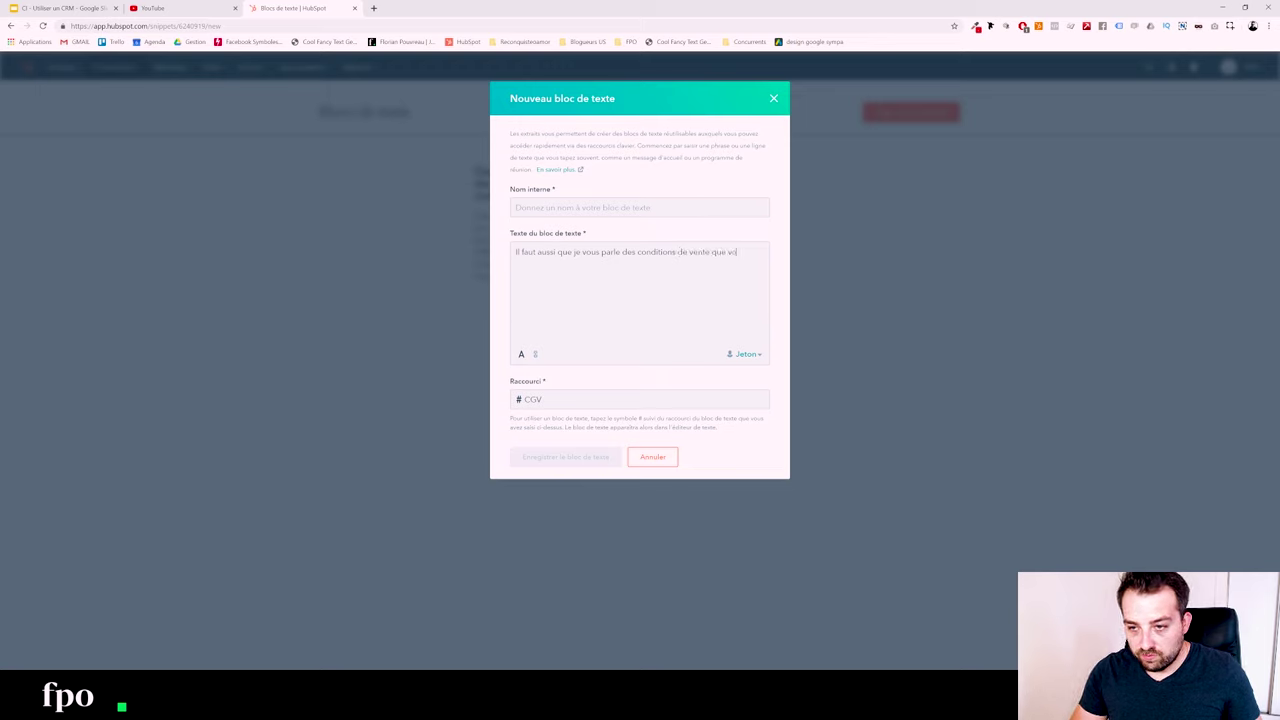
type("us pourrez ret")
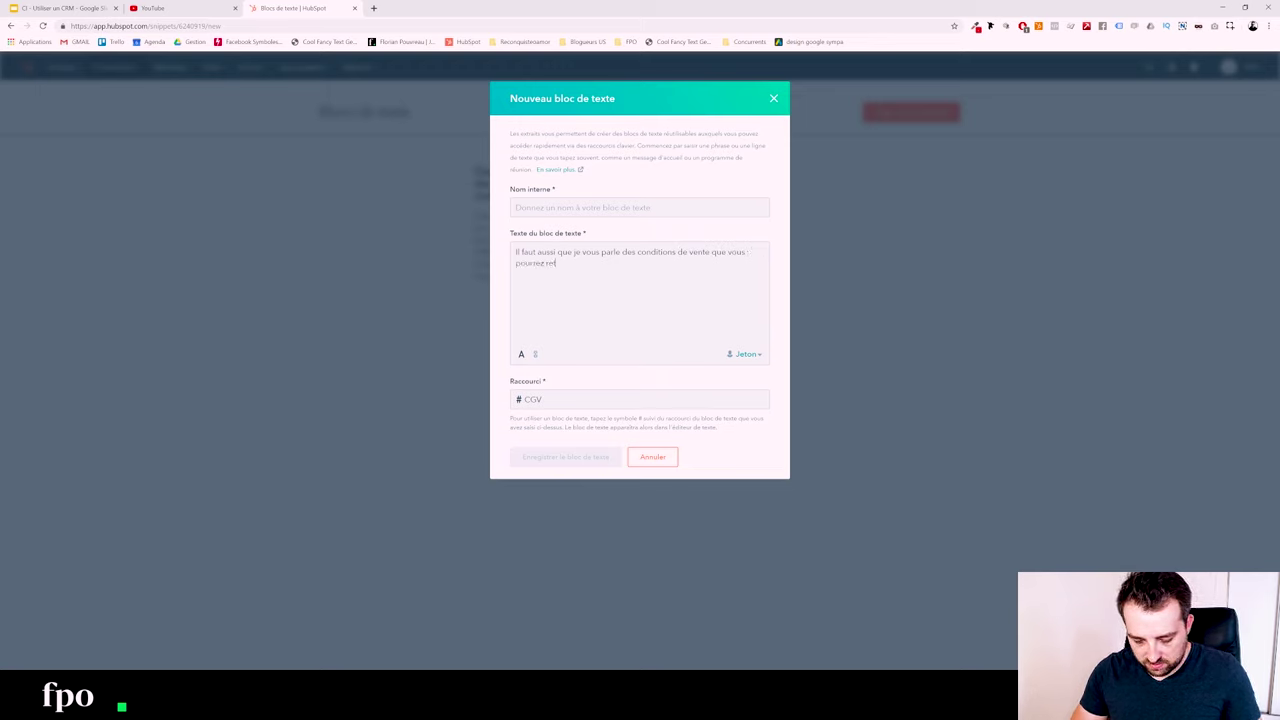
type("rouver à la")
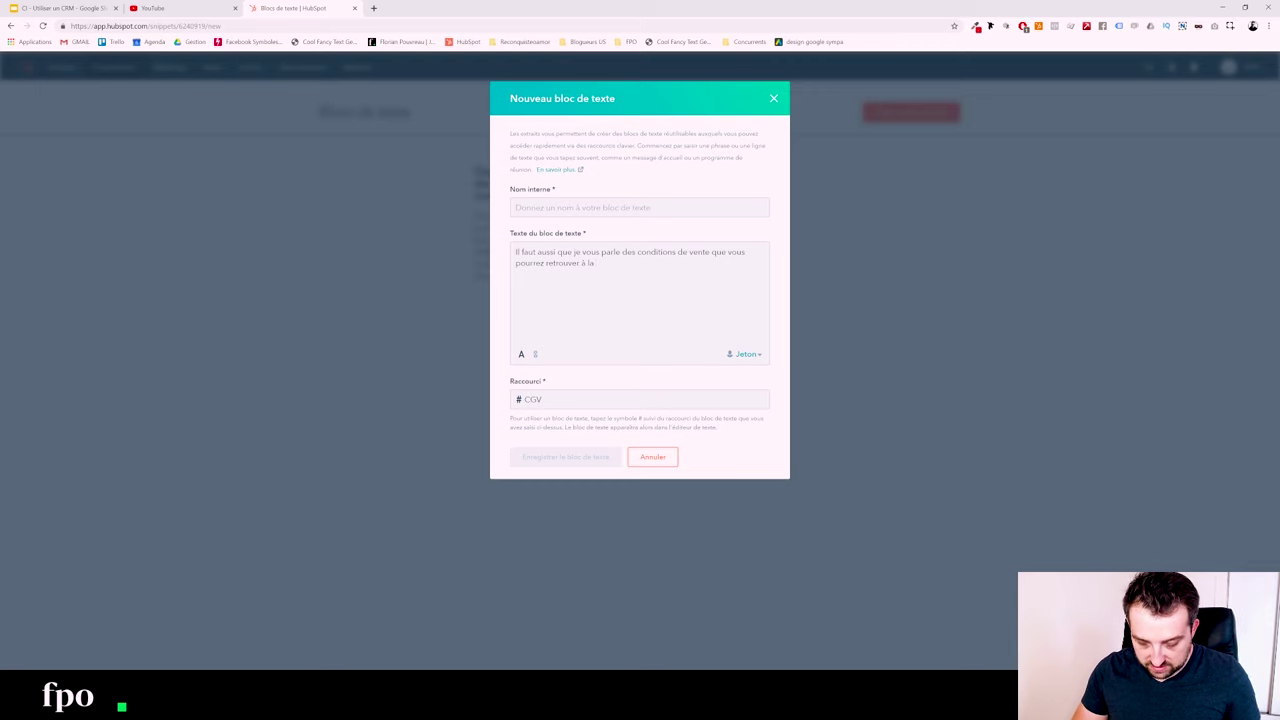
type("re")
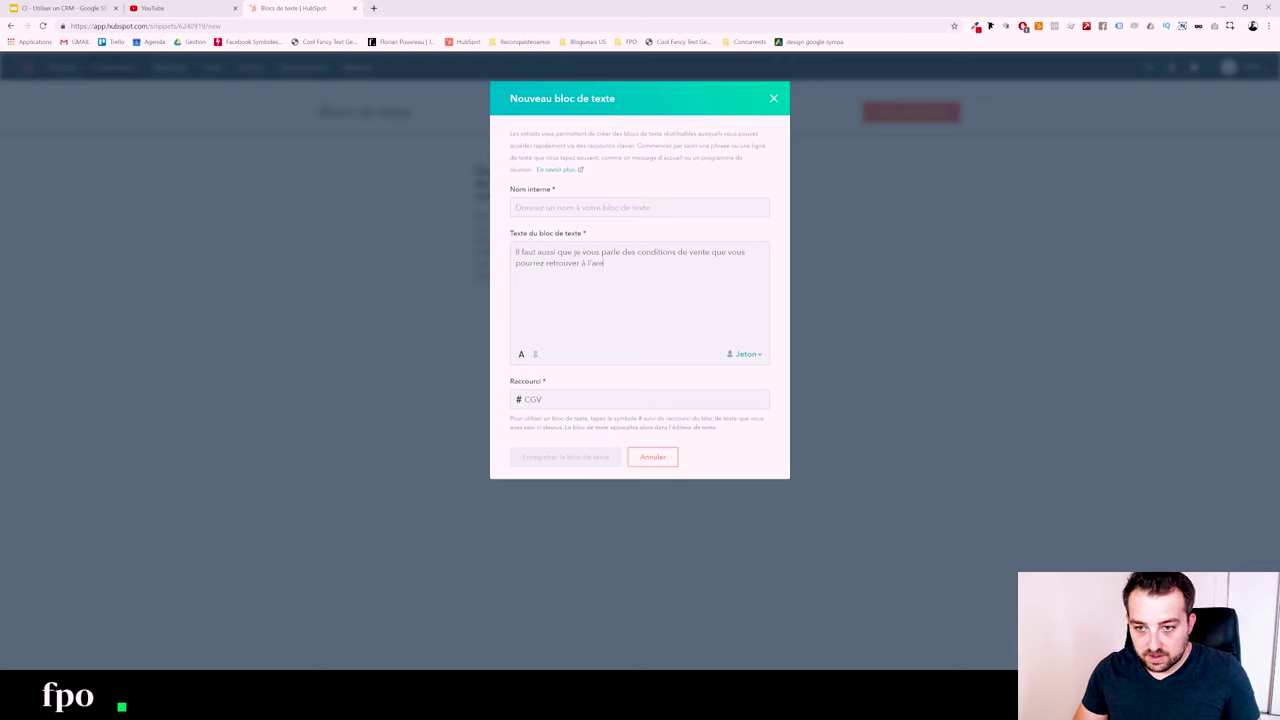
type("resse suivante :")
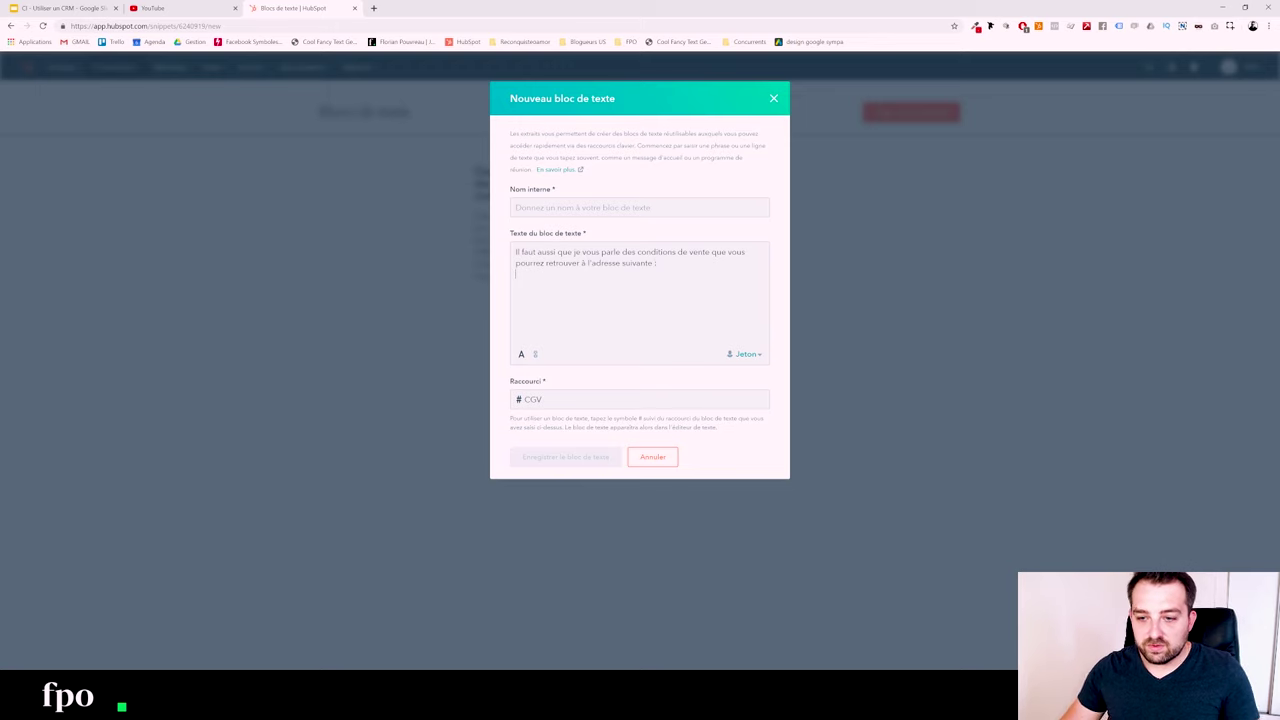
- Set the snippet's internal name to "CGV rapide" and save the snippet
left_click(563, 207)
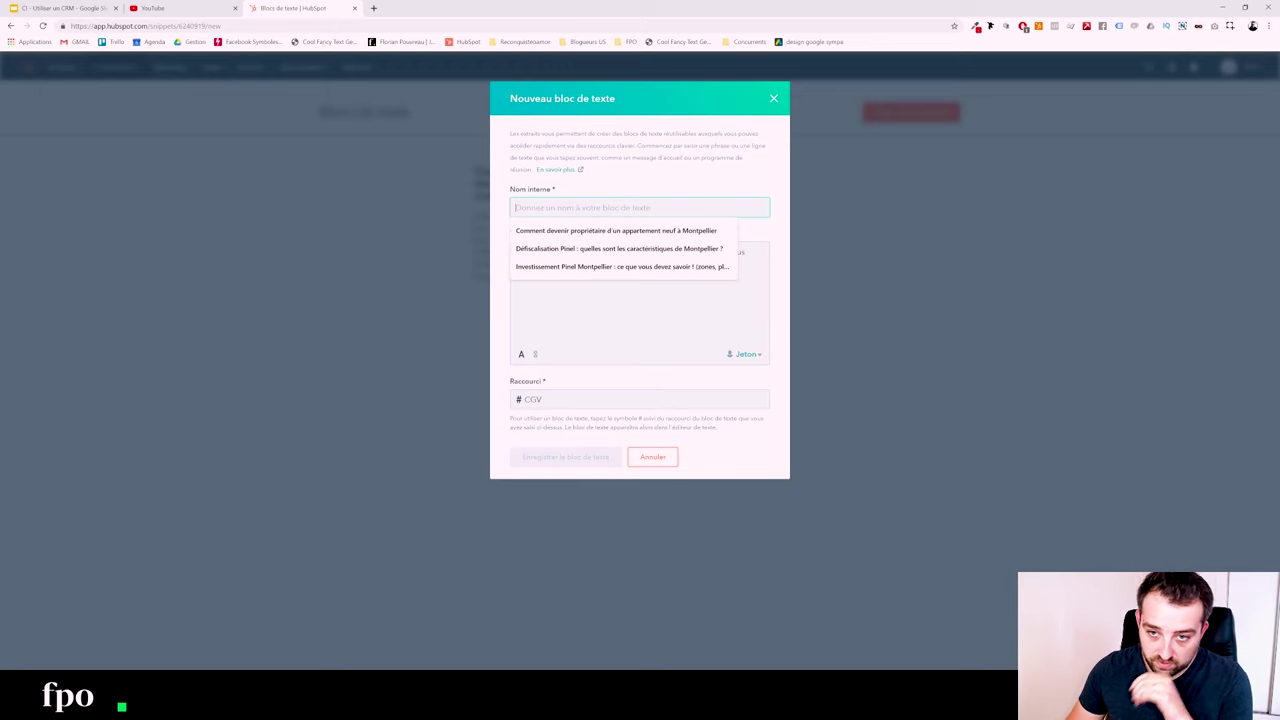
type("C")
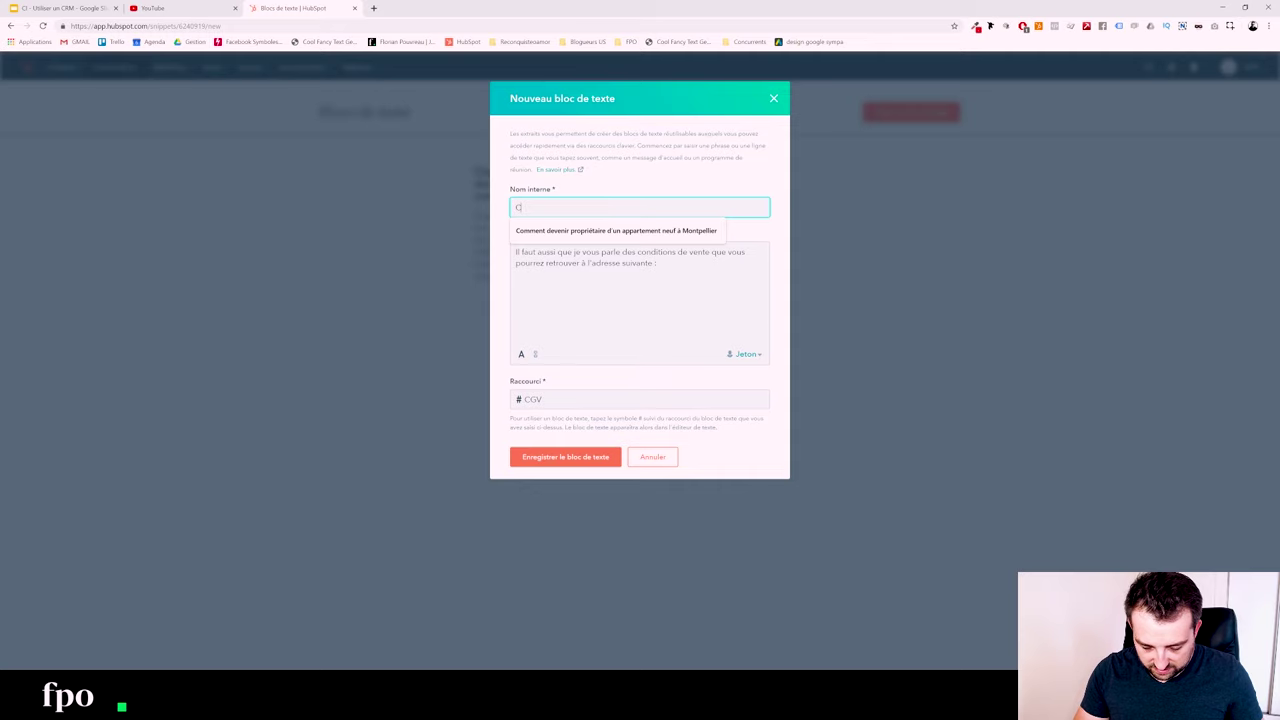
type("GV rapide")
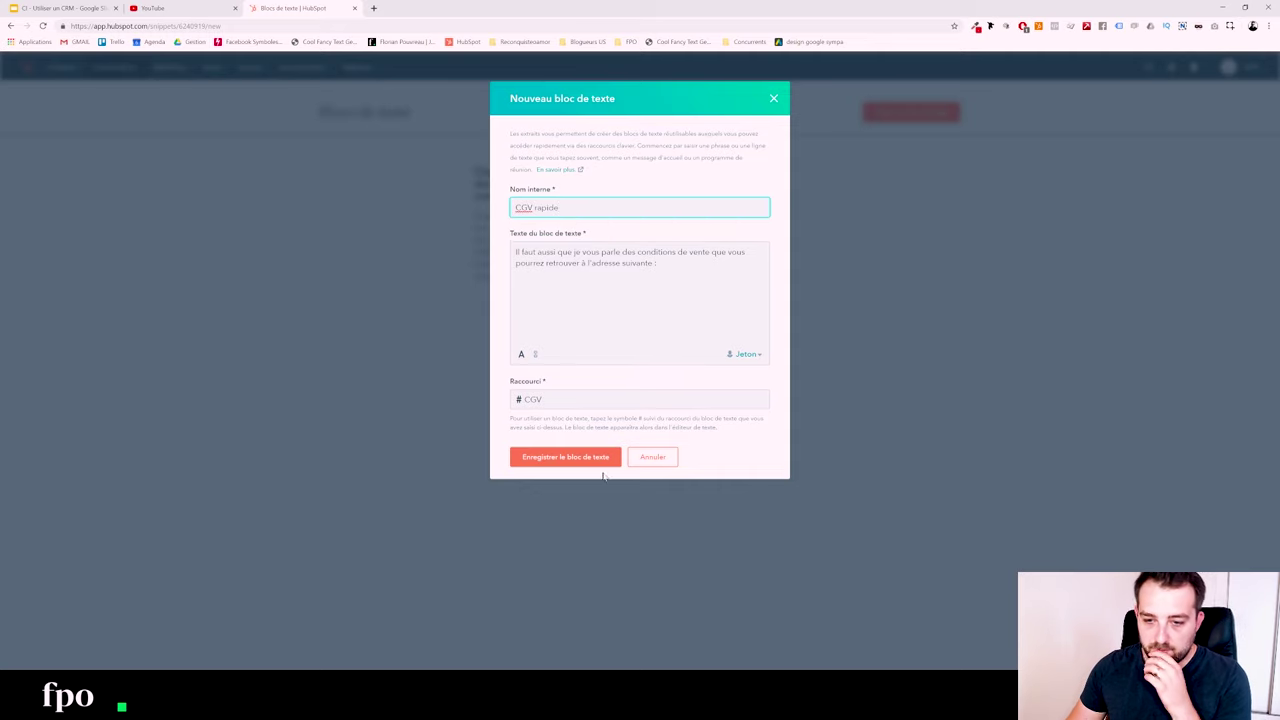
left_click(597, 461)
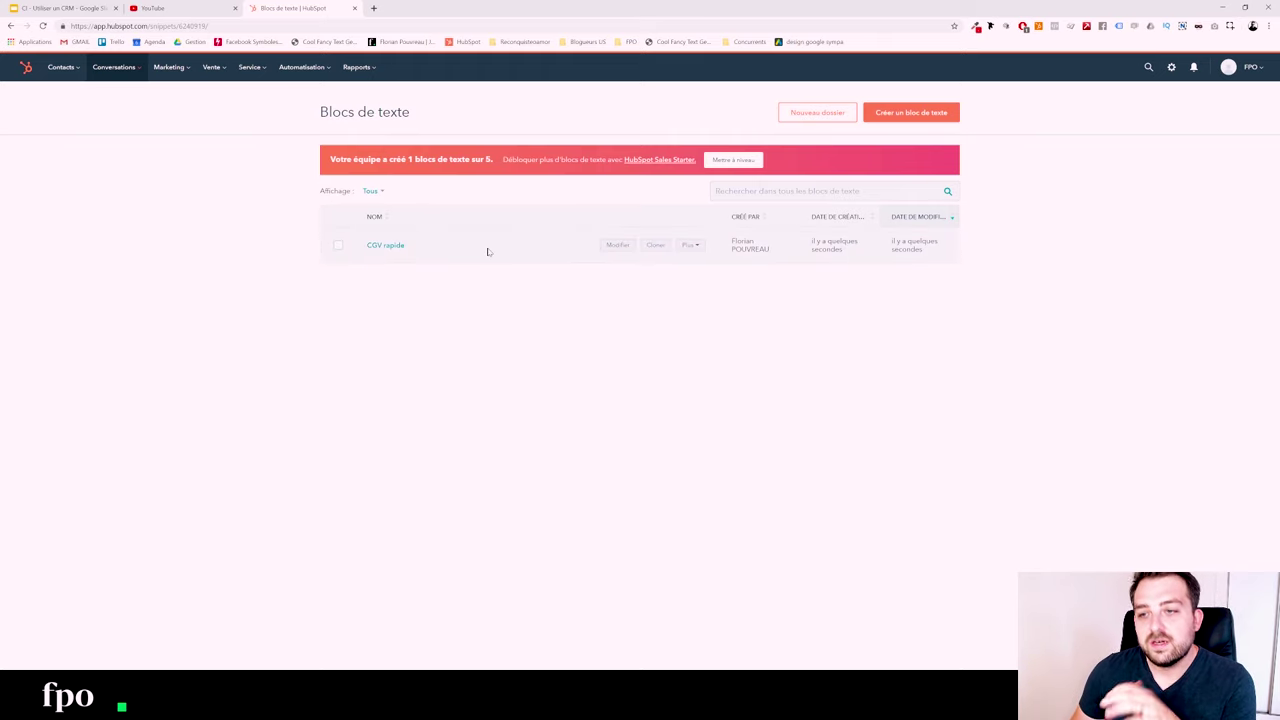
- Read through the "Breakup email - Sample Template" under Modèles, including its contact first-name token and blanks to fill in, and save it
left_click(127, 68)
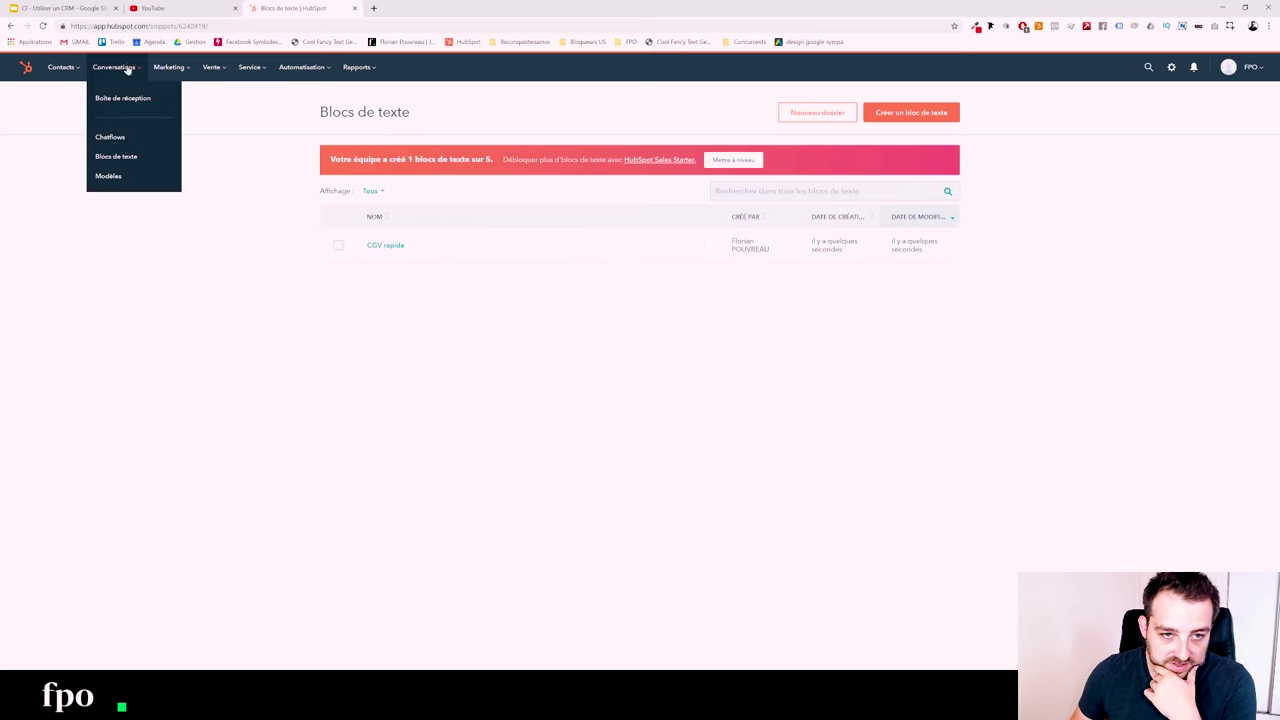
left_click(112, 176)
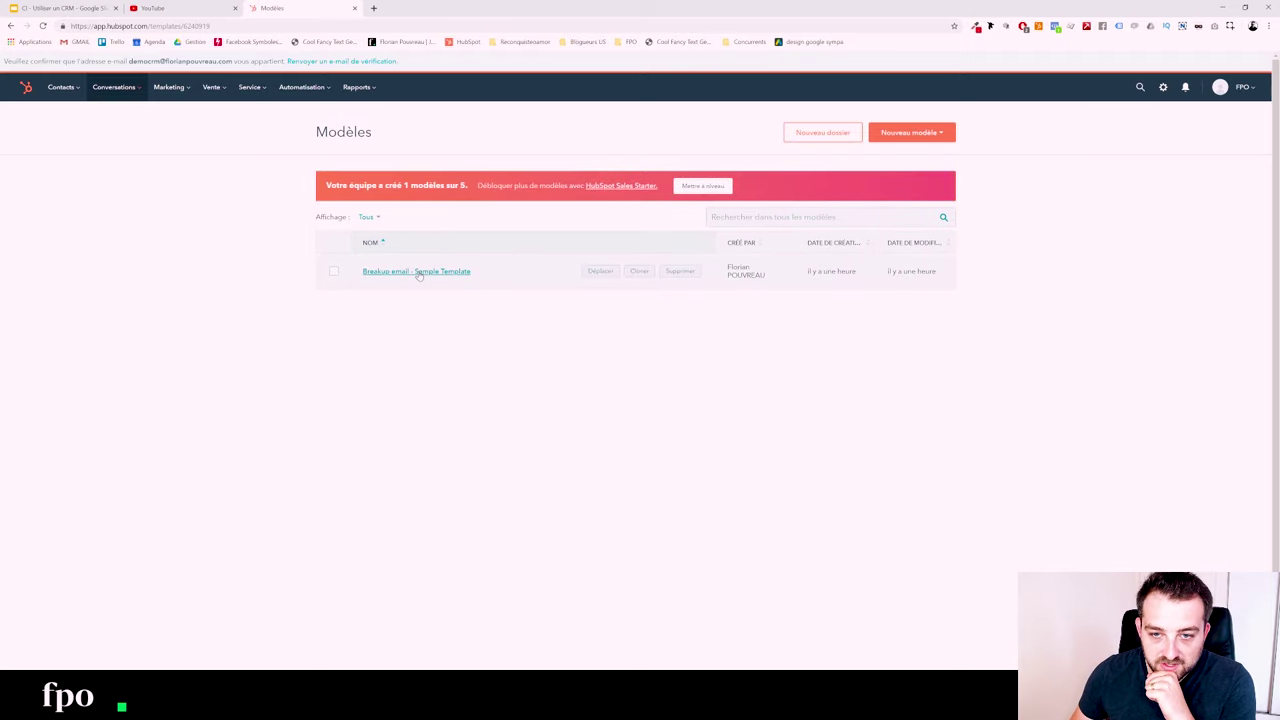
left_click(419, 272)
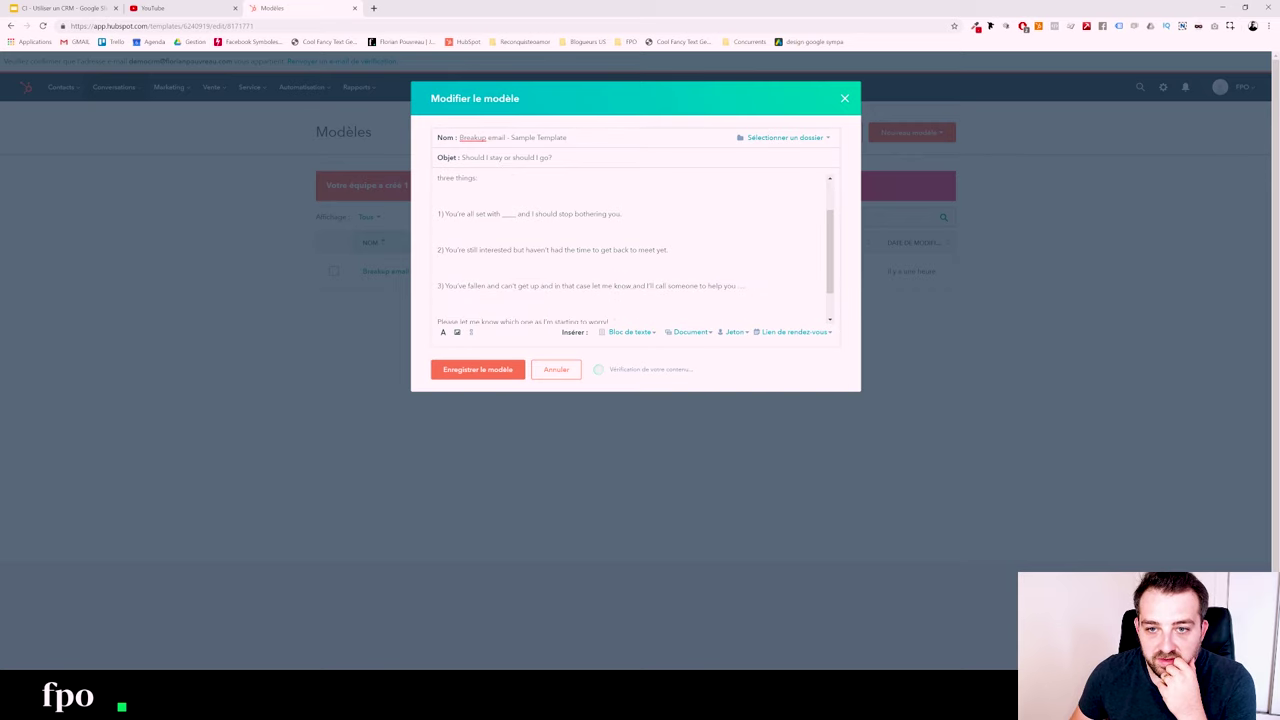
left_click(480, 179)
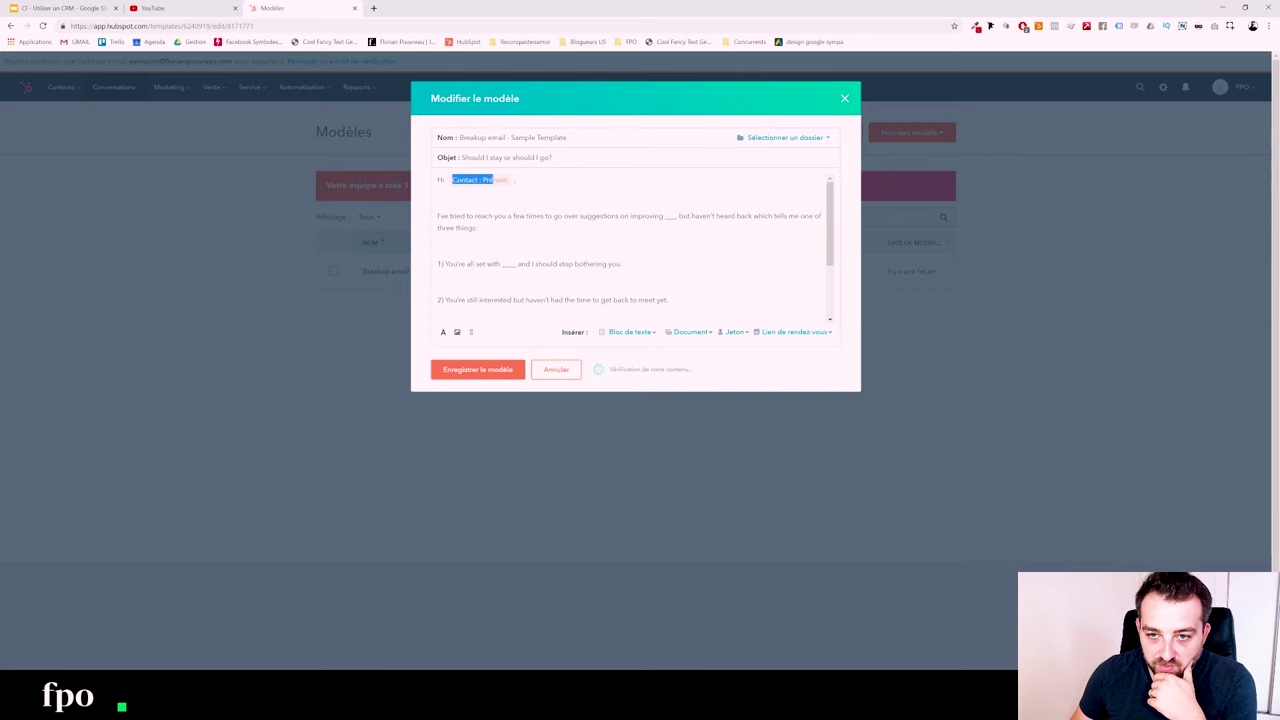
left_click(438, 191)
left_click_drag(437, 216, 478, 228)
left_click(478, 228)
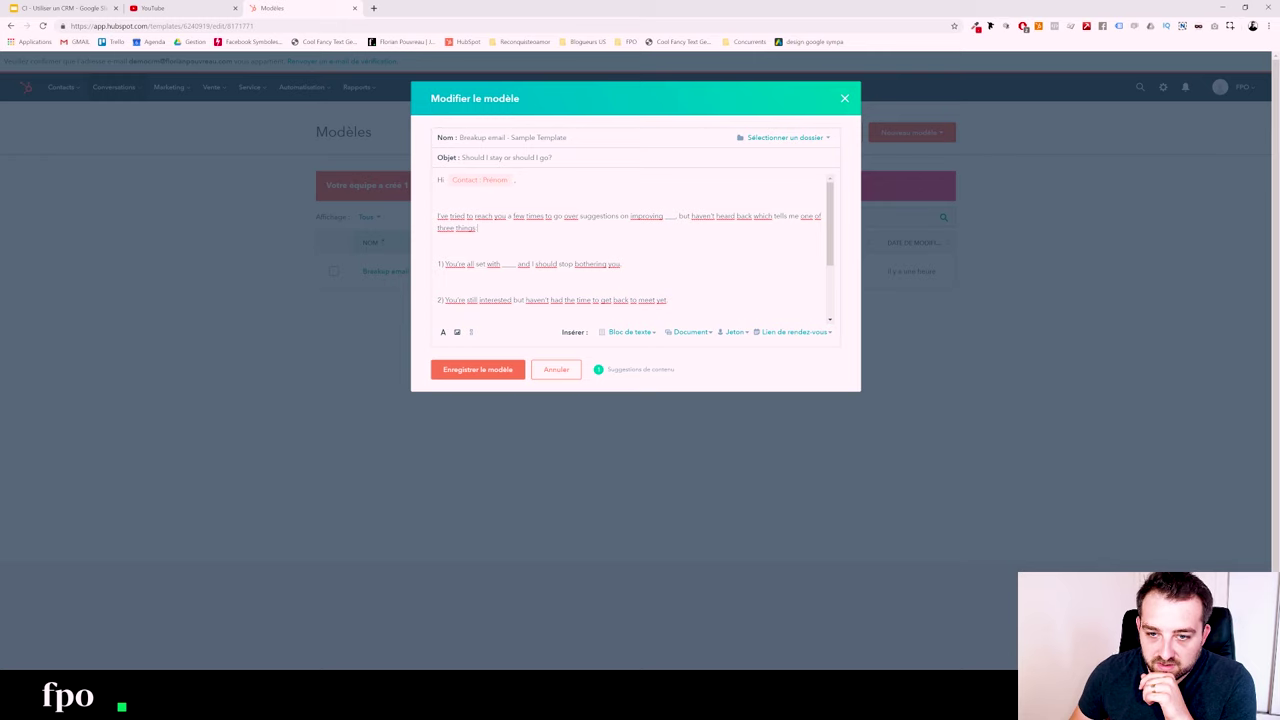
double_click(510, 264)
scroll(635, 247, "down", 2)
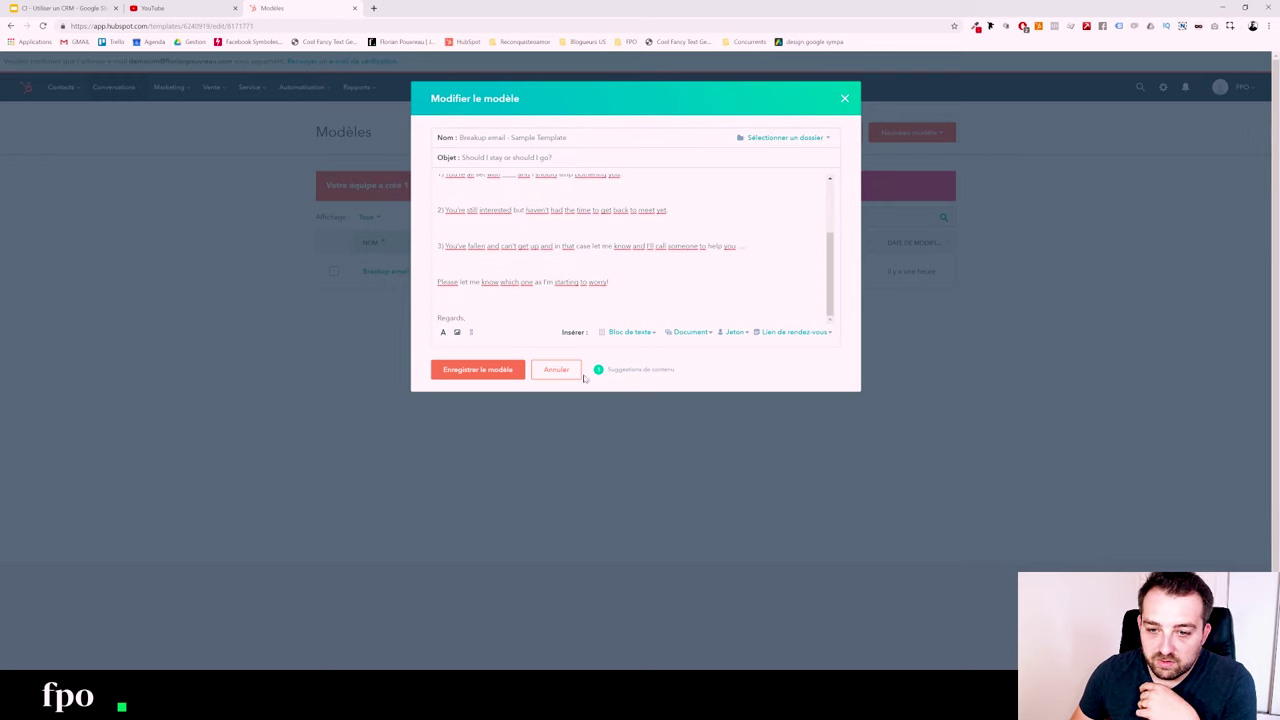
left_click(500, 370)
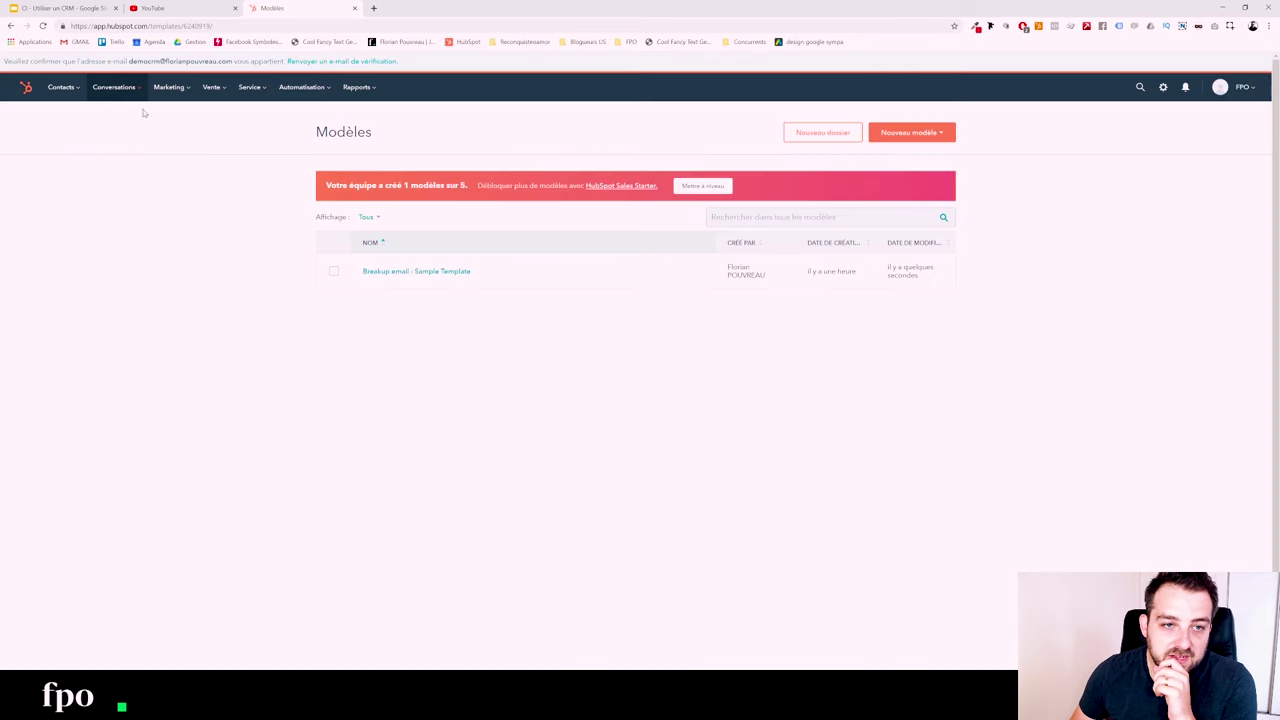
- Open the record of the sample contact who is HubSpot's CEO, view the e-mail composer, and close it
mouse_move(63, 88)
left_click(70, 118)
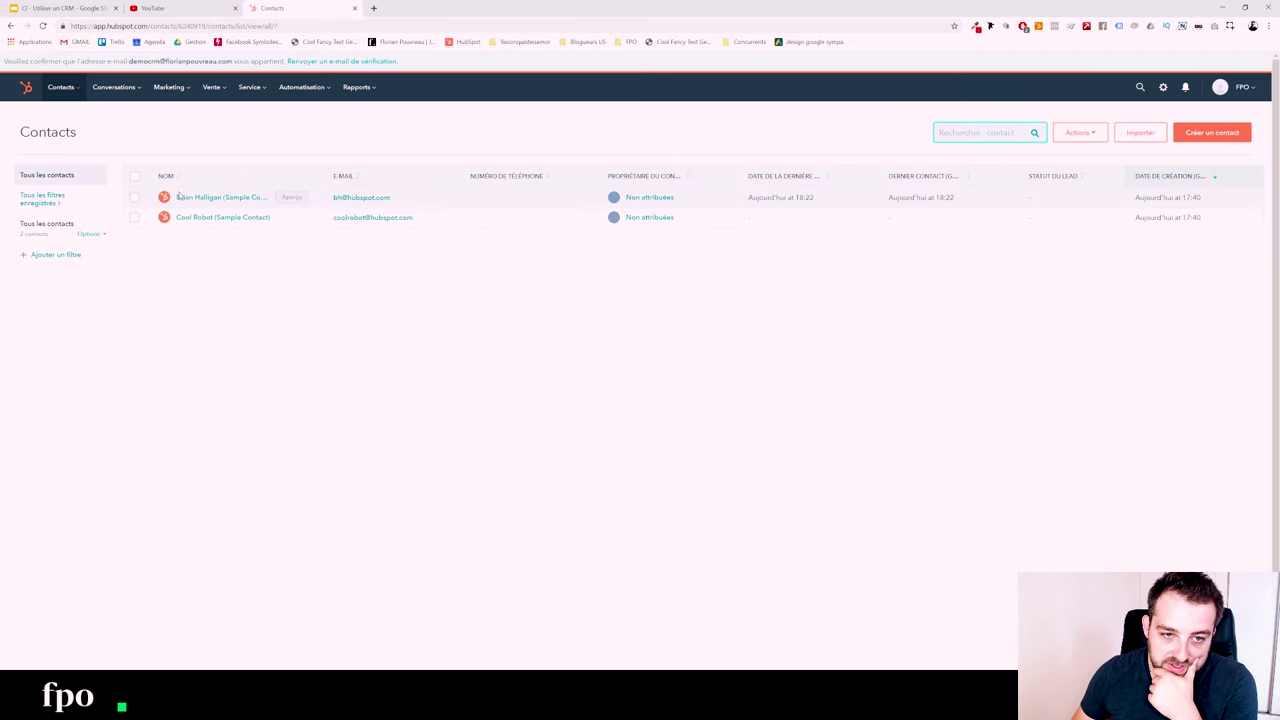
left_click(205, 197)
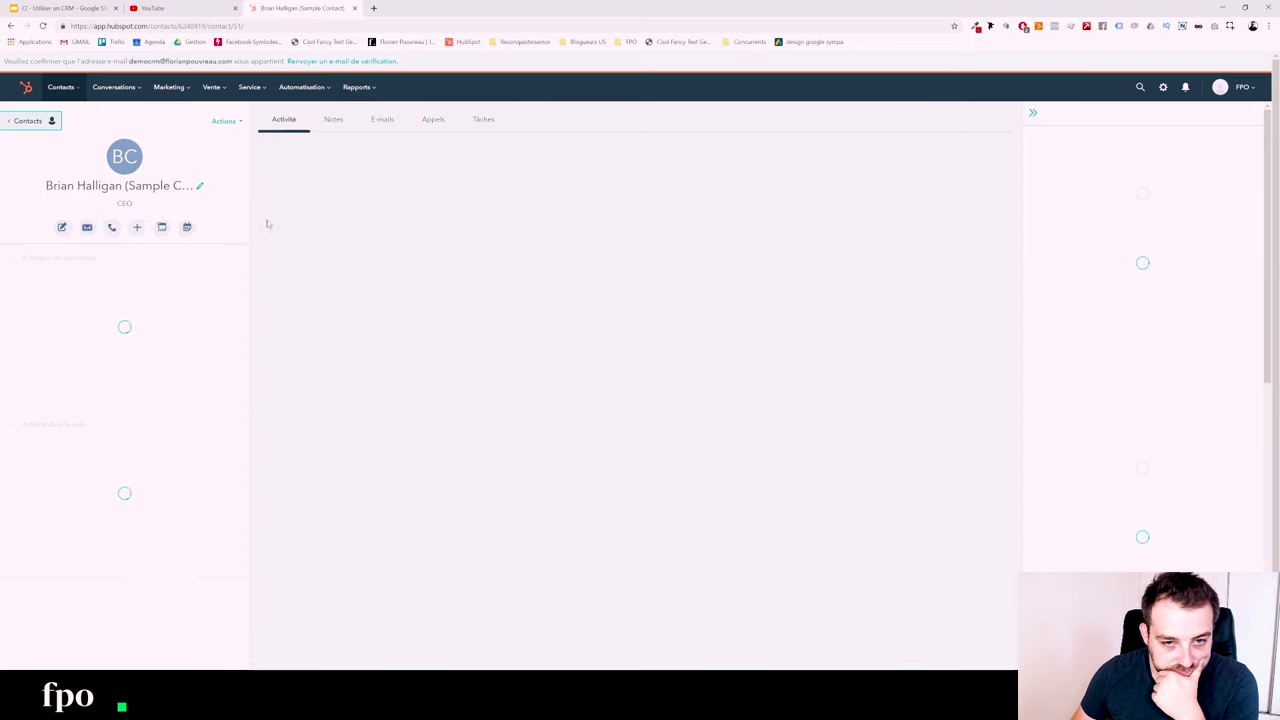
left_click(82, 229)
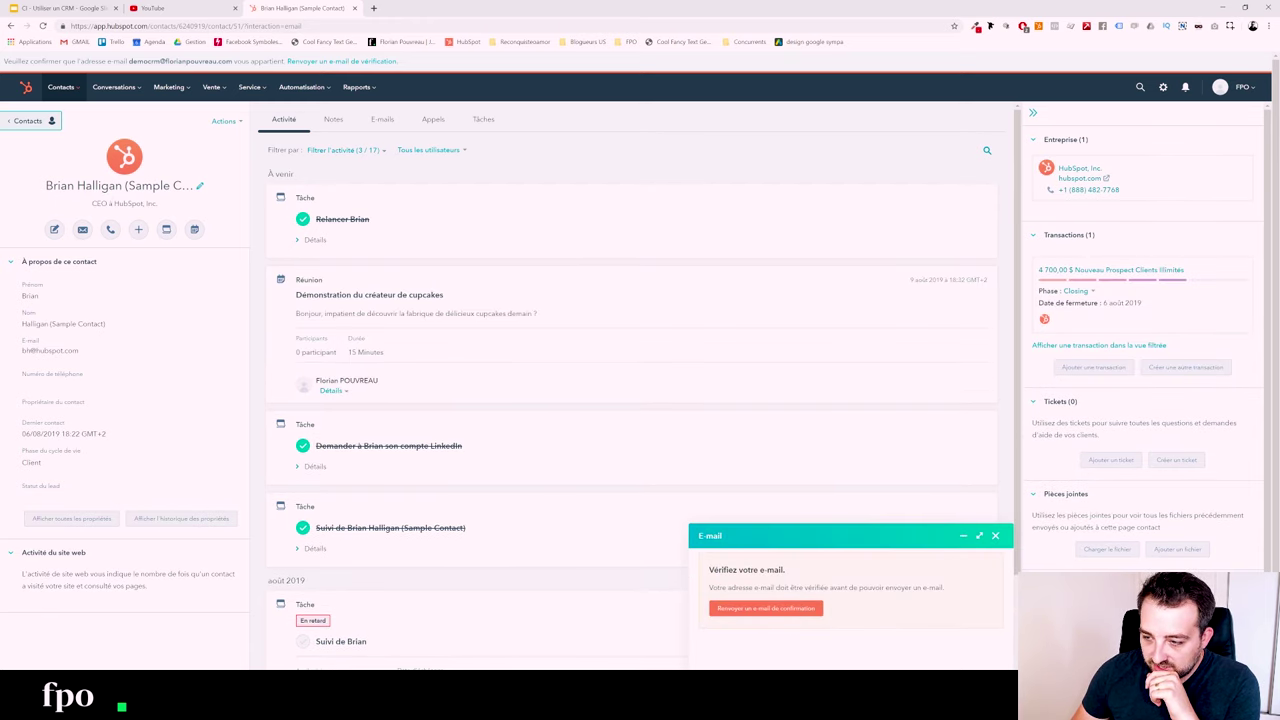
left_click(996, 536)
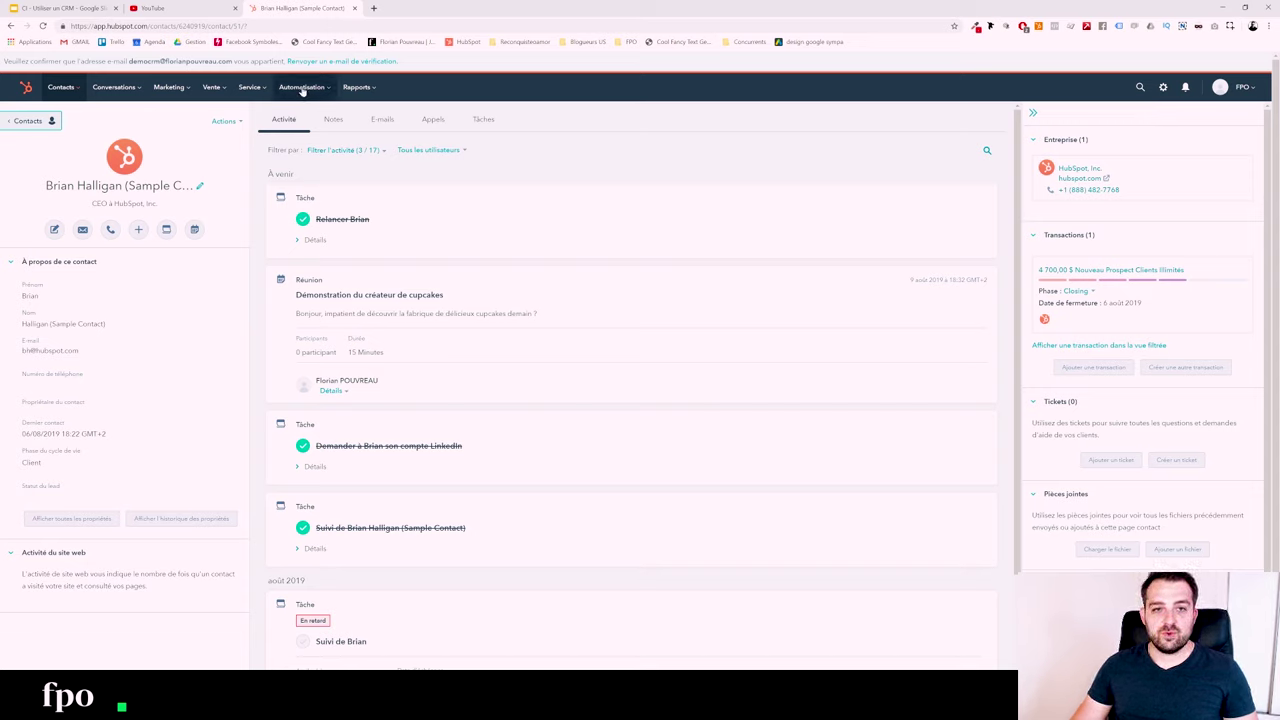
- Open the Transactions board in the Vente section and look over the deals in the pipeline stages
left_click(211, 87)
left_click(223, 119)
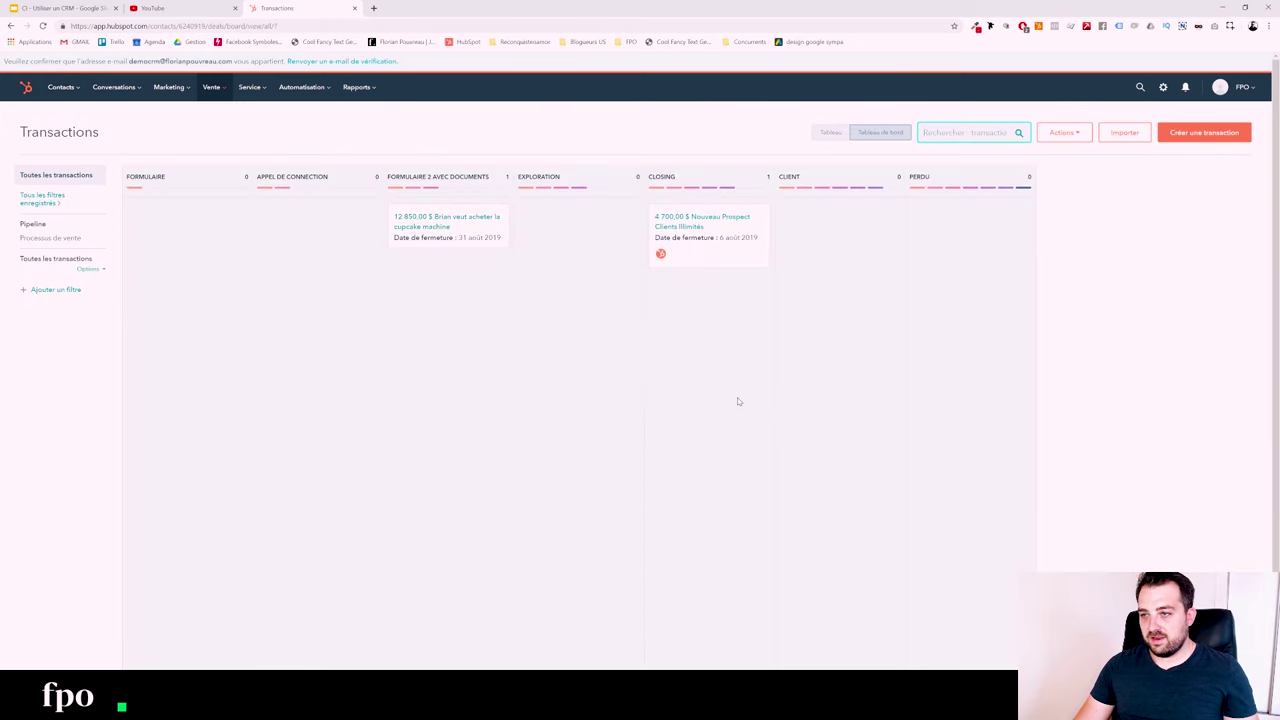
scroll(722, 395, "down", 1)
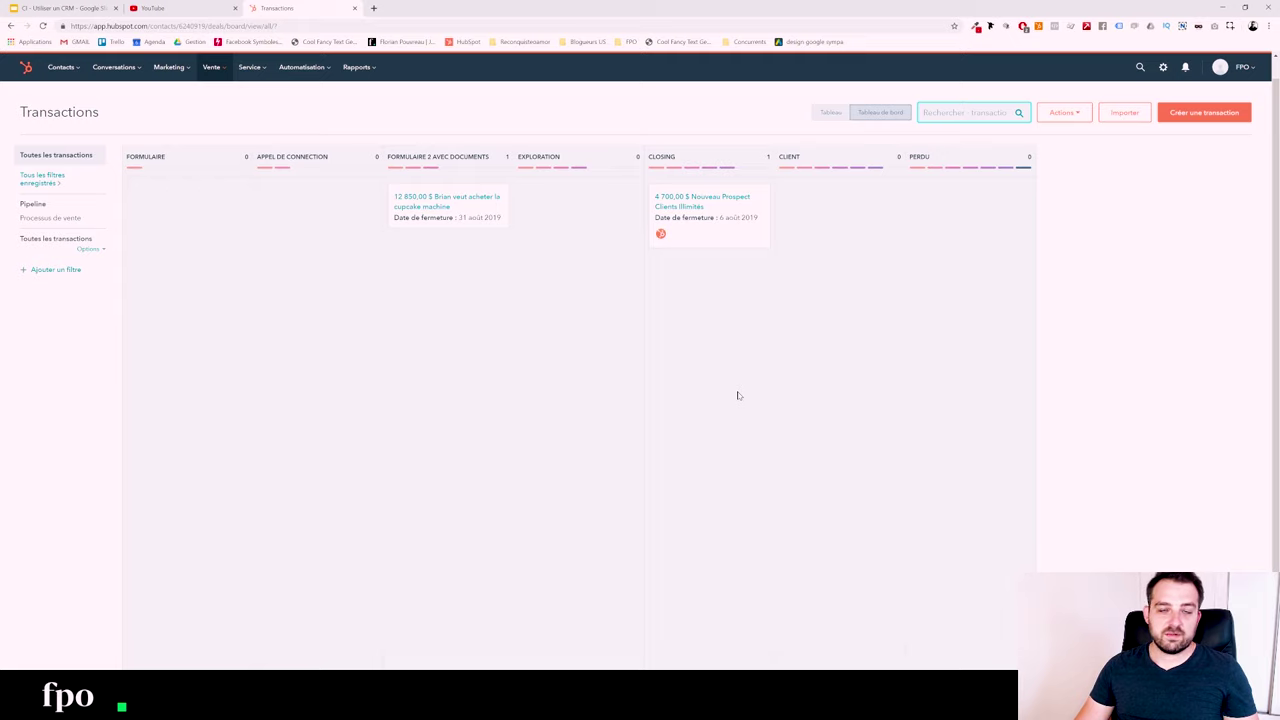
scroll(738, 396, "up", 1)
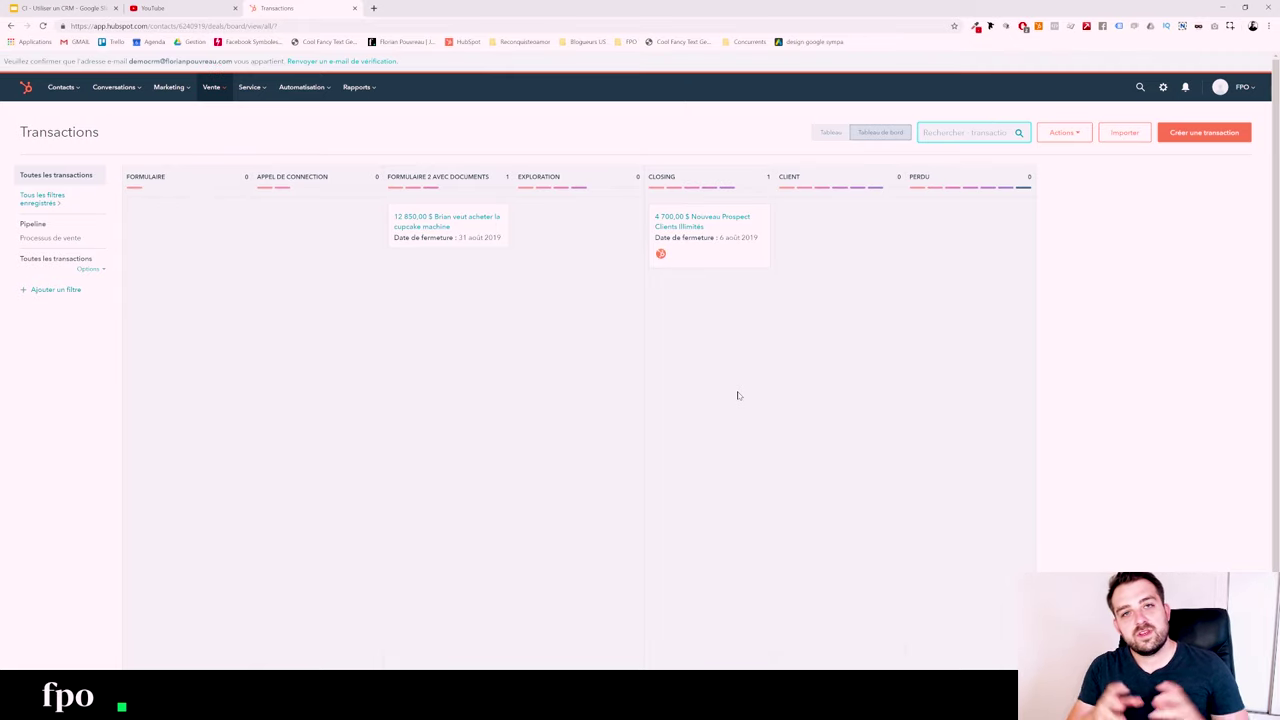